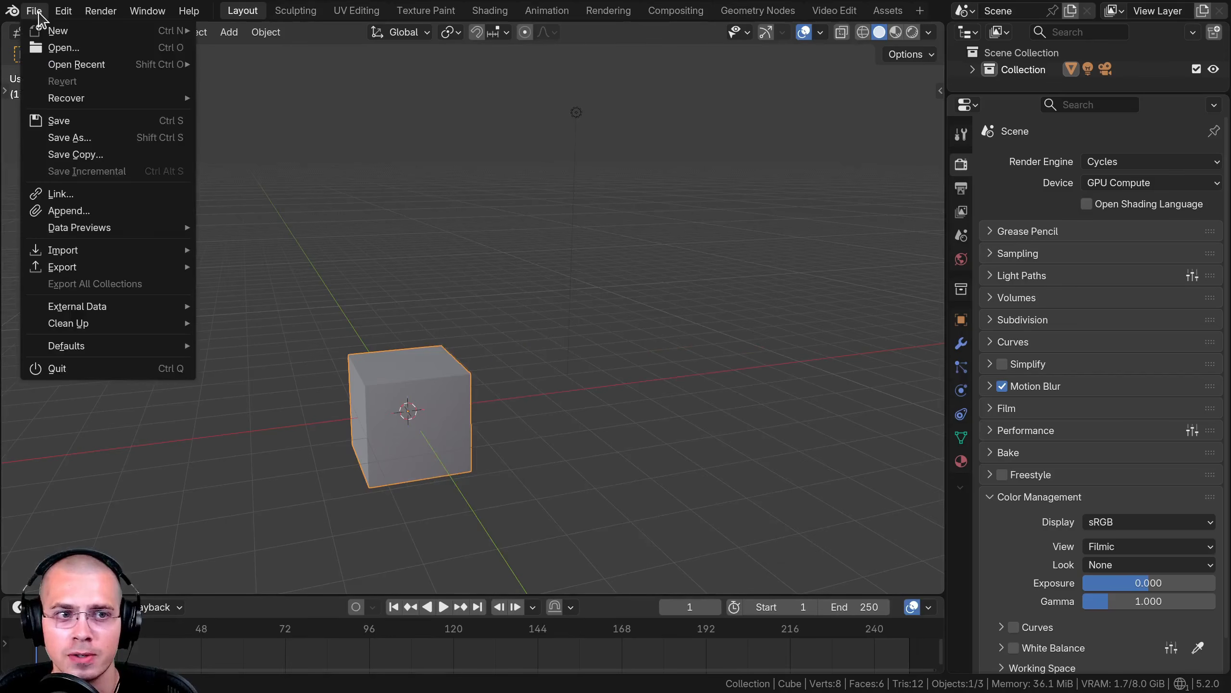
- Start a new file from the Video Editing template
mouse_move(71, 38)
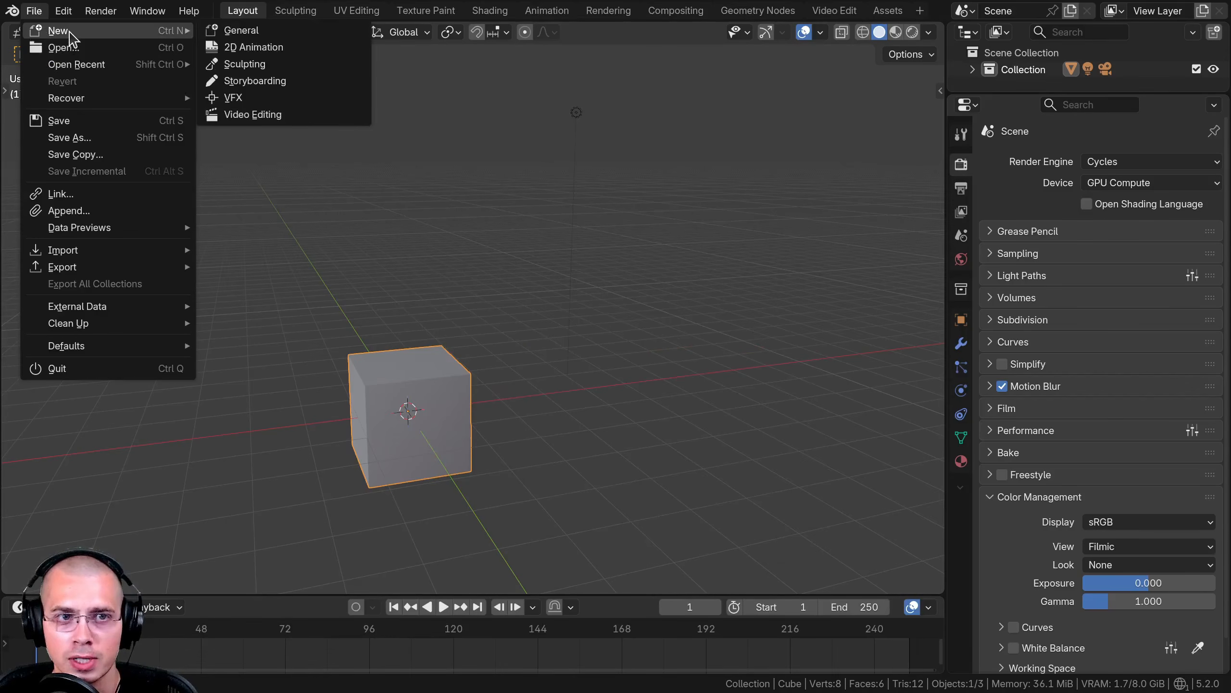
click(241, 114)
click(527, 370)
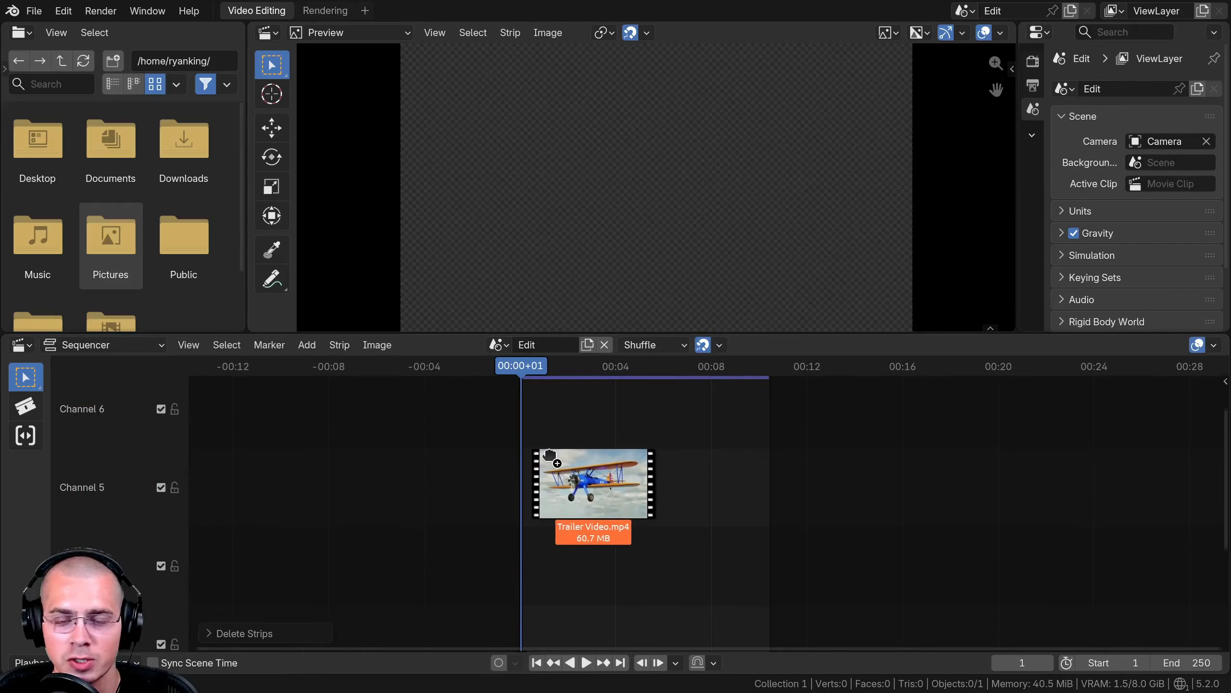
- Bring the Trailer Video.mp4 clip into the sequencer as video and sound strips
drag(577, 494, 550, 462)
drag(937, 507, 705, 508)
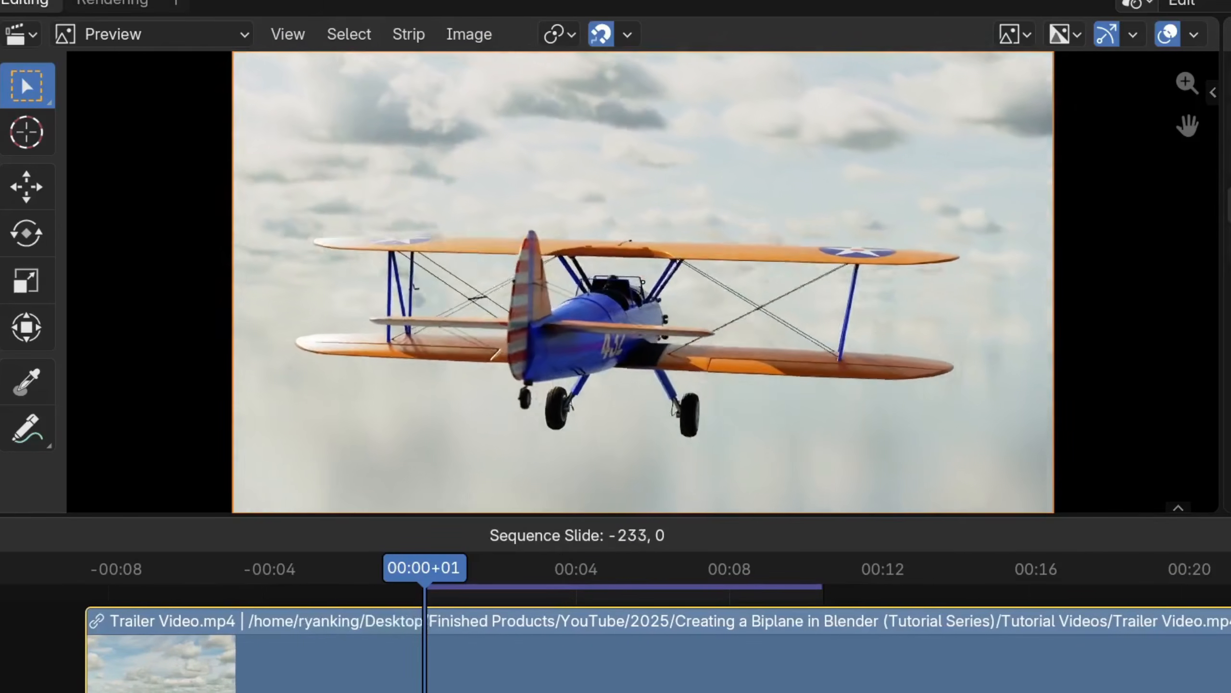
drag(744, 688, 428, 688)
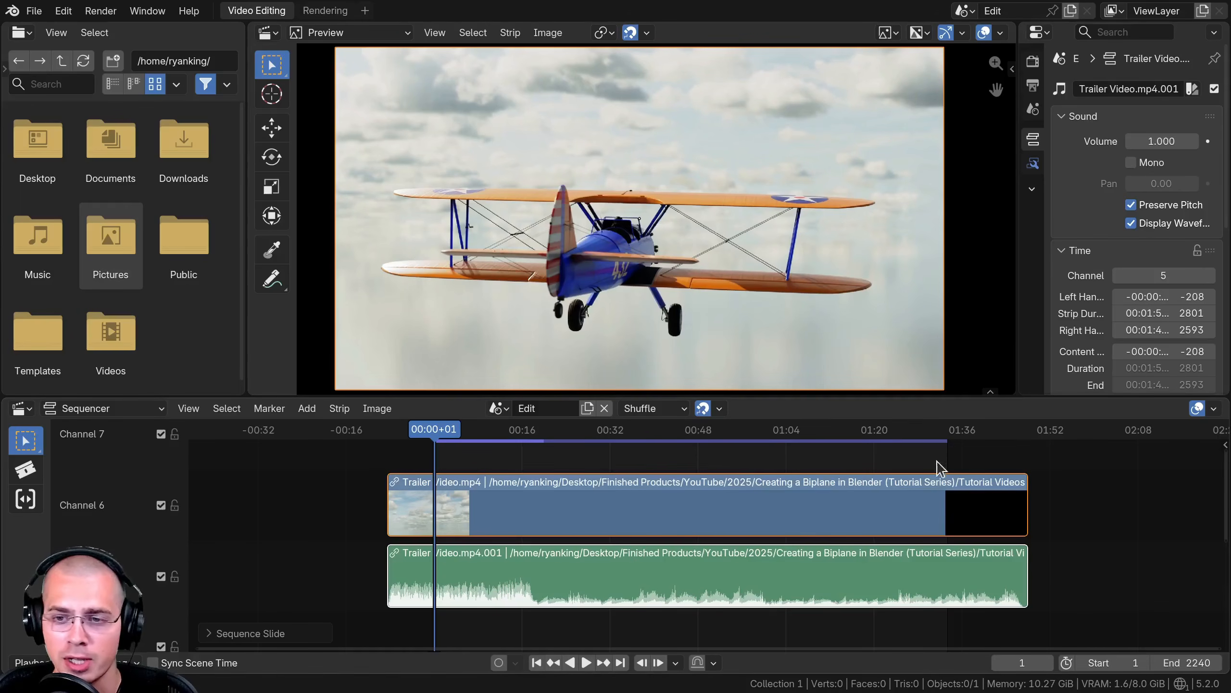
- Set the sequencer overlay strip thumbnails to Continuous
click(1214, 408)
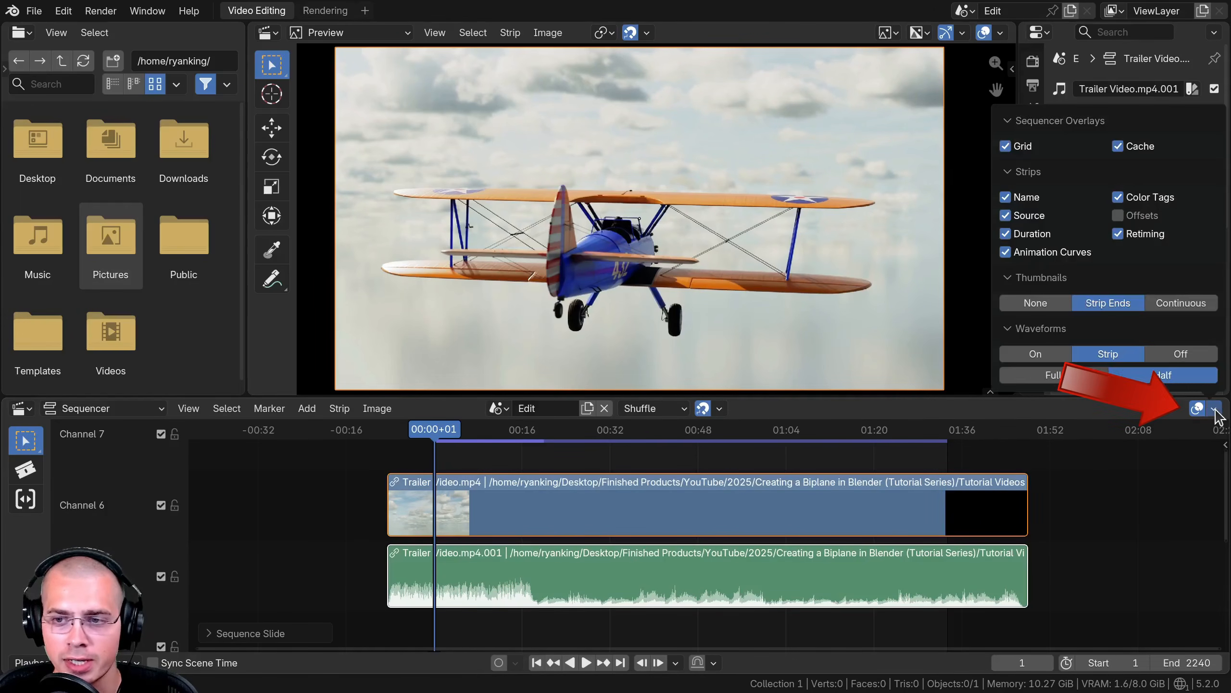
click(1038, 303)
click(1157, 302)
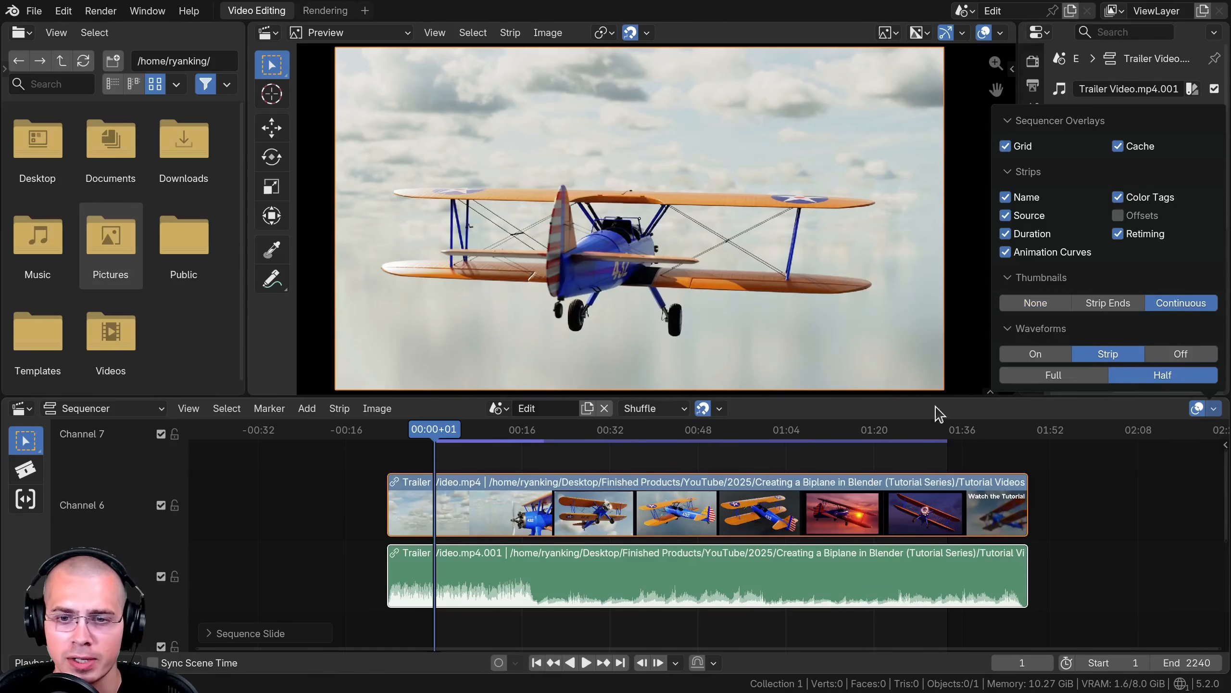
- Enlarge the sequencer editor by shrinking the preview area above it
ctrl+middle_drag(577, 502, 600, 486)
drag(594, 397, 594, 308)
ctrl+middle_drag(631, 472, 630, 441)
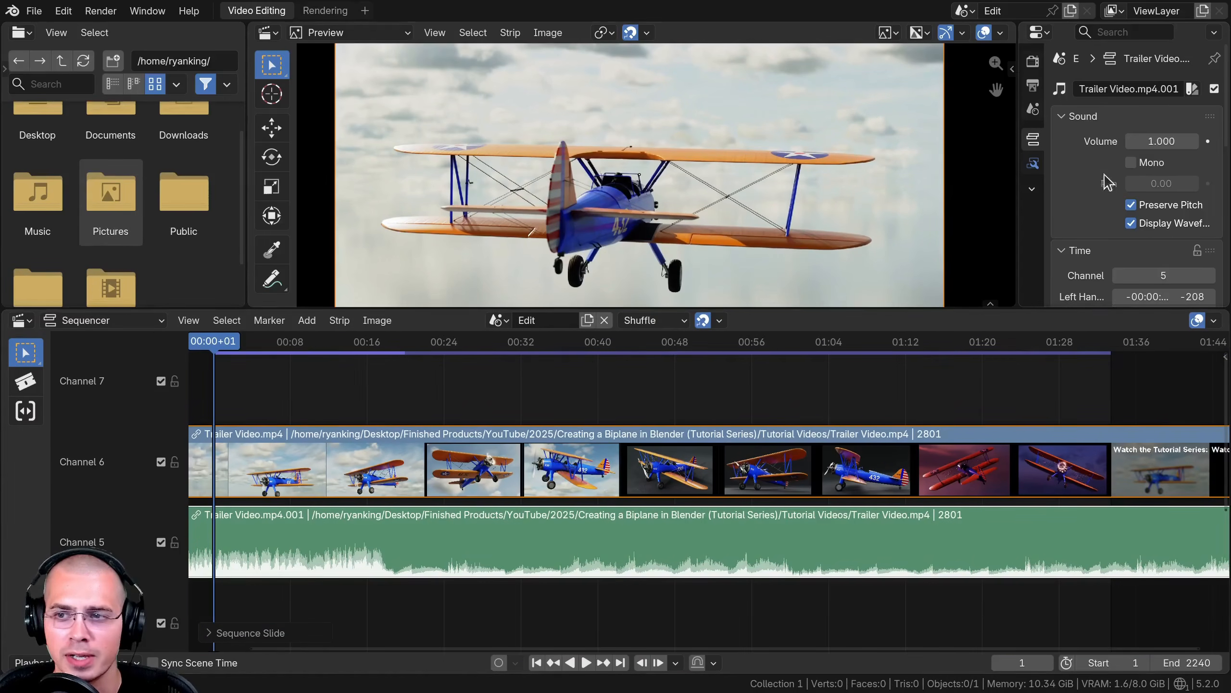
- Switch the strip thumbnails overlay to Strip Ends
click(1212, 320)
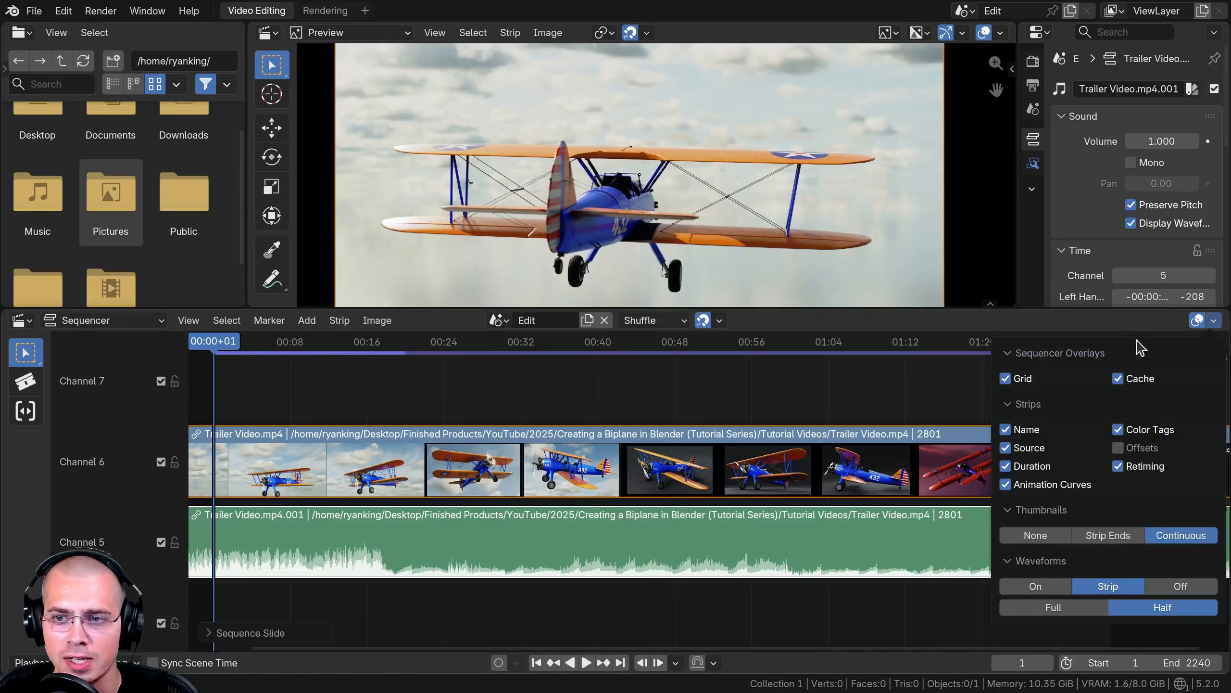
click(1103, 536)
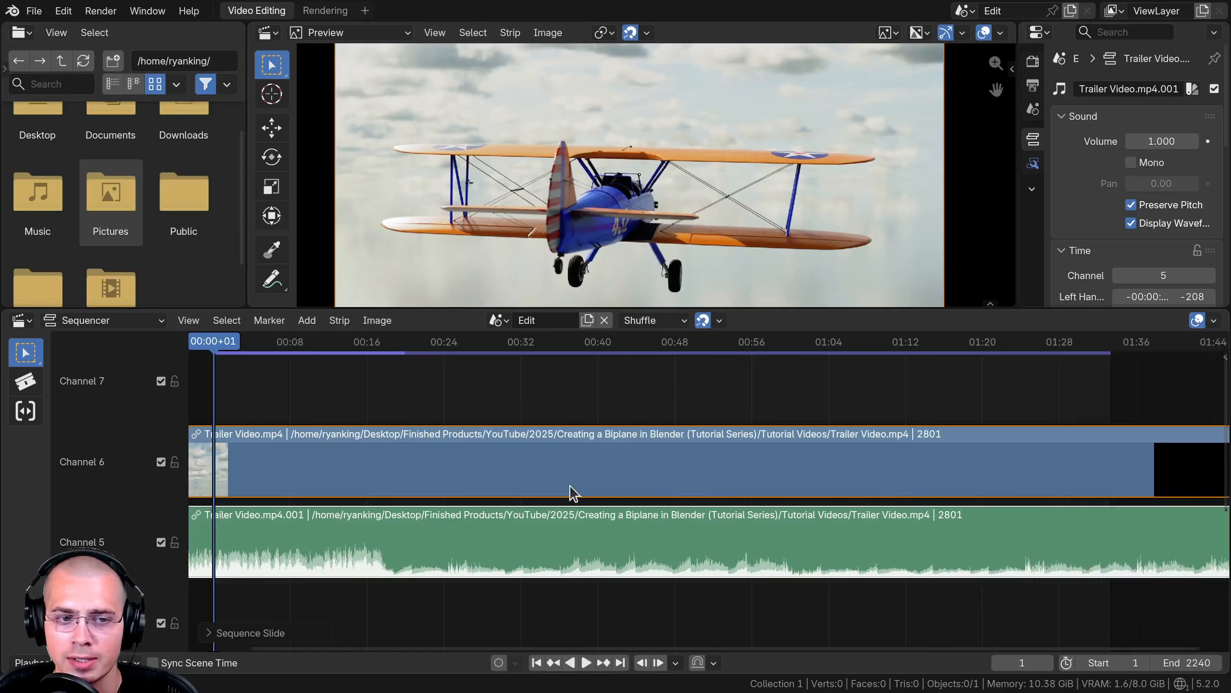
- Split the video and sound strips at about 00:47
scroll(534, 460, down, 5)
drag(401, 418, 641, 417)
key(k)
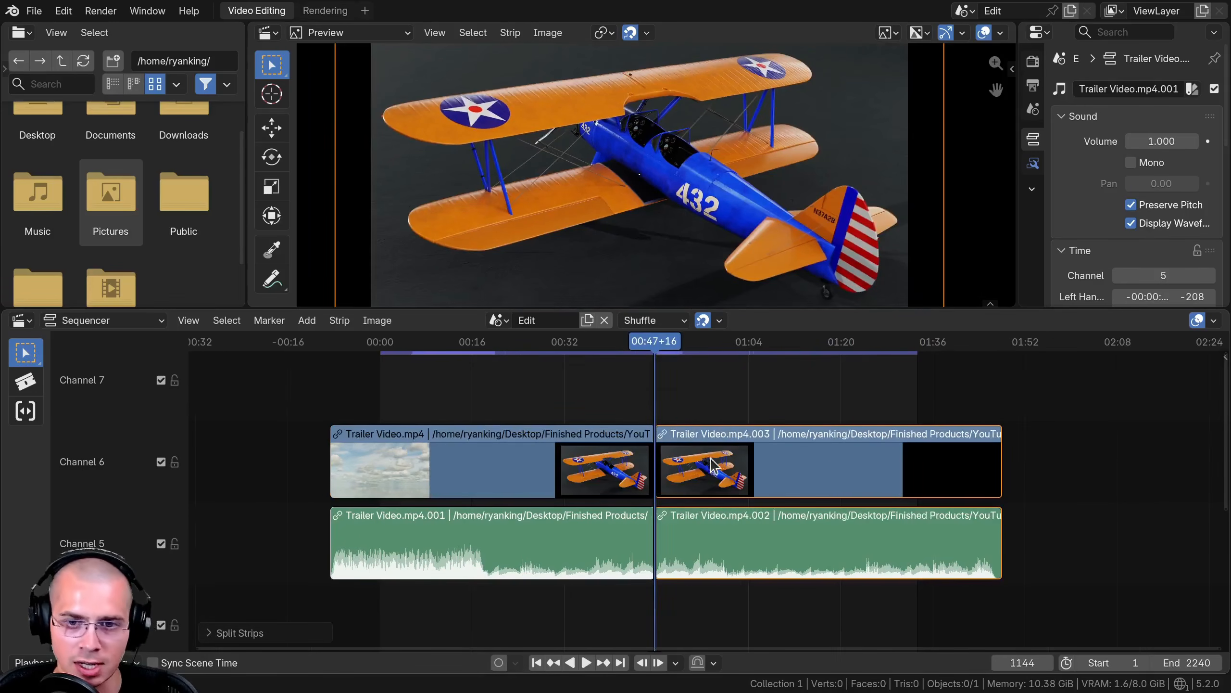
- Split the strips again at about 01:14
shift+right_drag(730, 410, 805, 415)
ctrl+middle_drag(805, 417, 892, 440)
middle_drag(892, 439, 856, 465)
key(k)
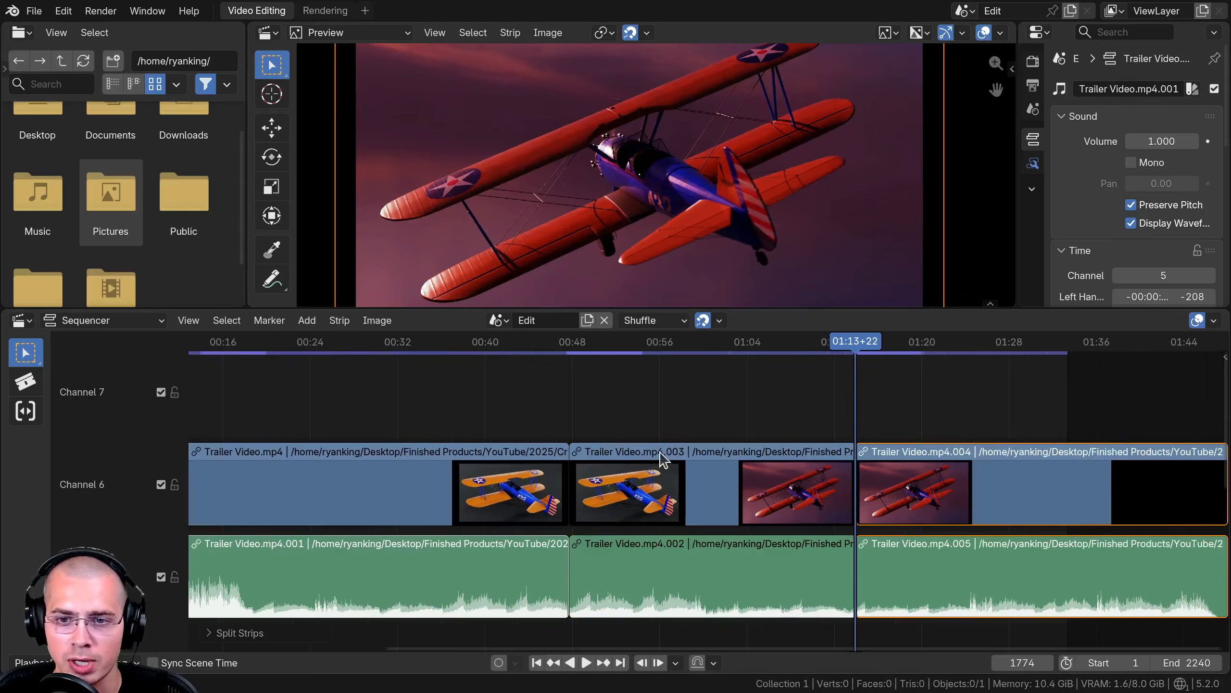
- Select the first video strip and place the playhead at about 00:15
middle_drag(662, 459, 590, 438)
click(681, 479)
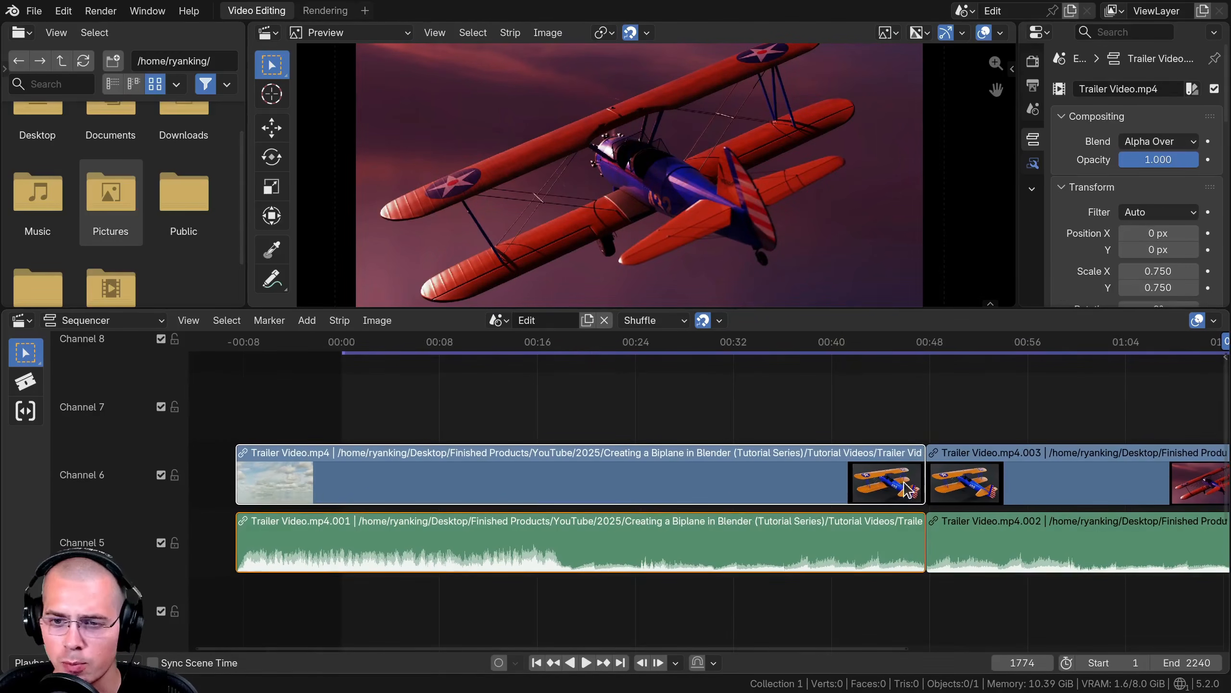
click(514, 431)
scroll(511, 431, down, 2)
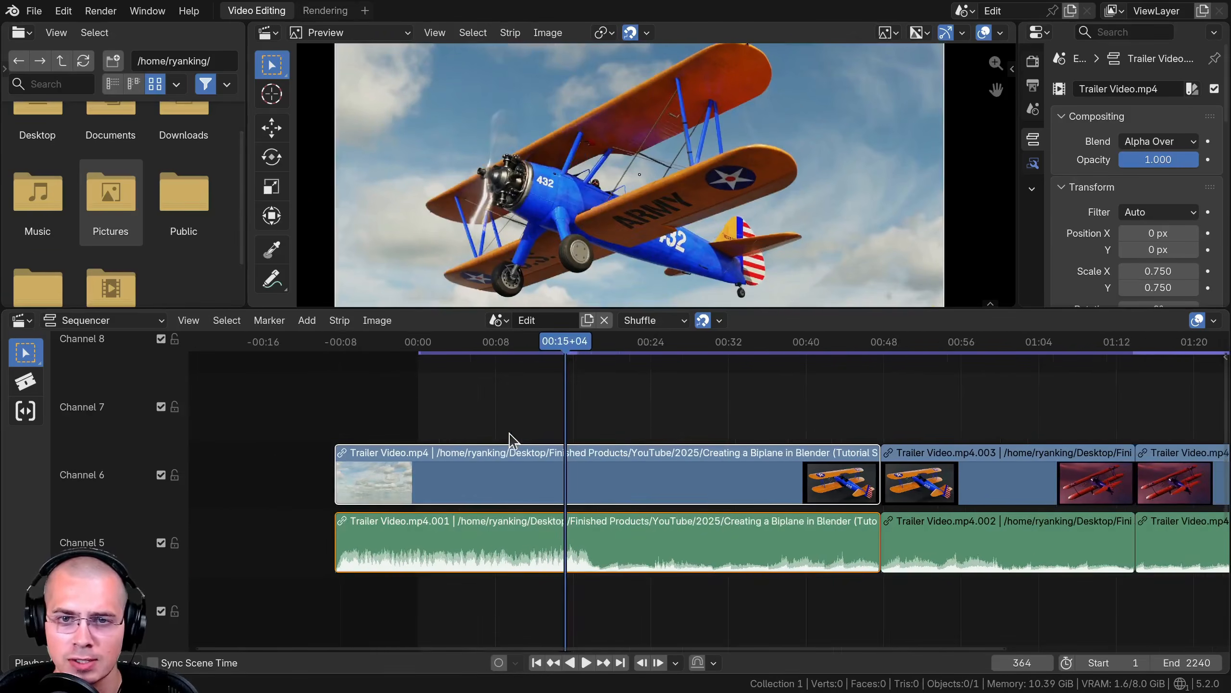
middle_drag(511, 432, 274, 431)
- Cycle the strip thumbnails through None, Continuous and back to Strip Ends
click(1214, 321)
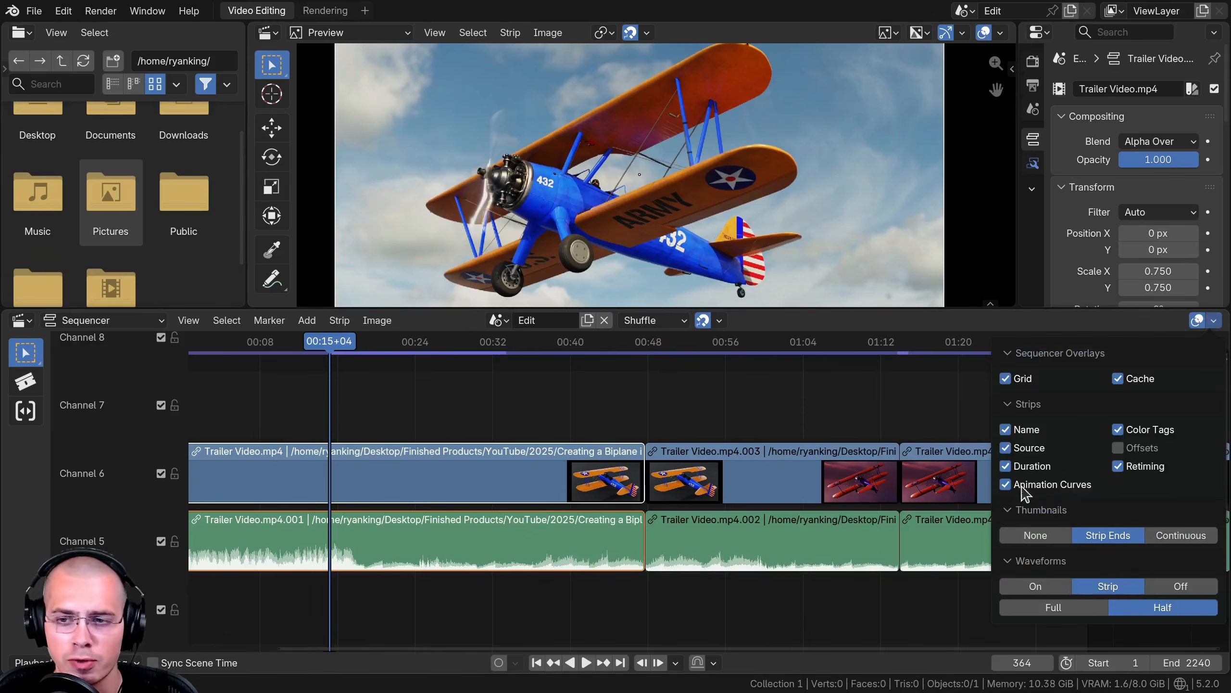
click(1035, 536)
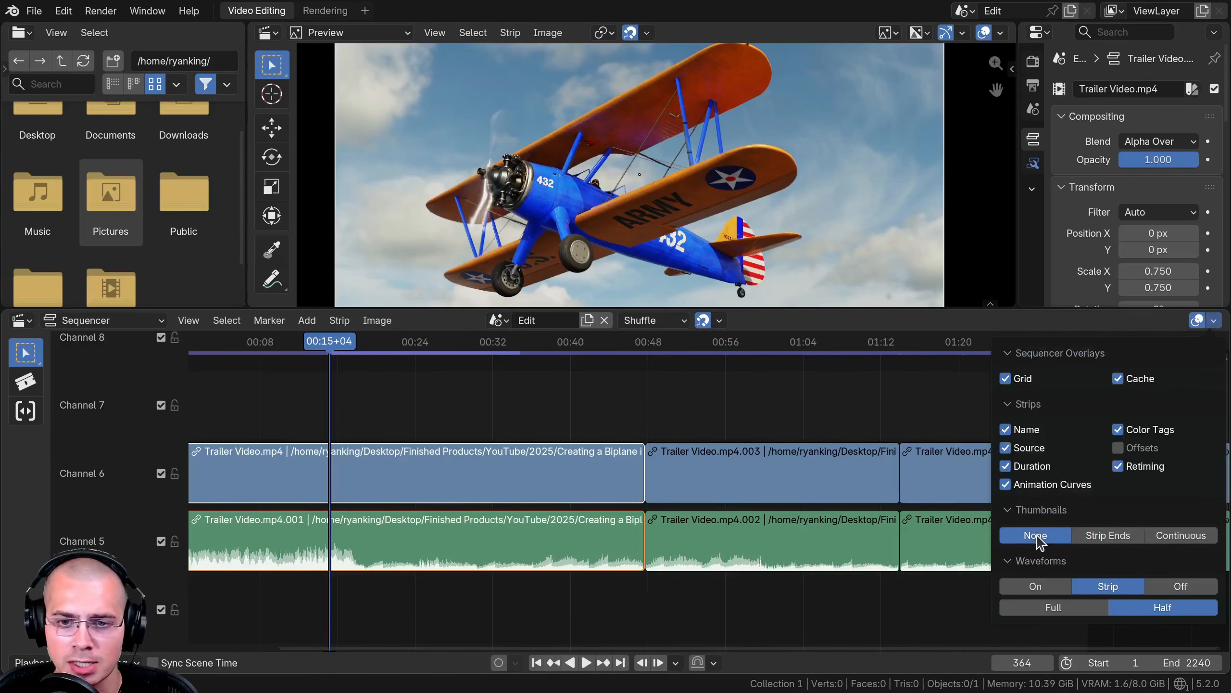
click(1180, 536)
click(1115, 537)
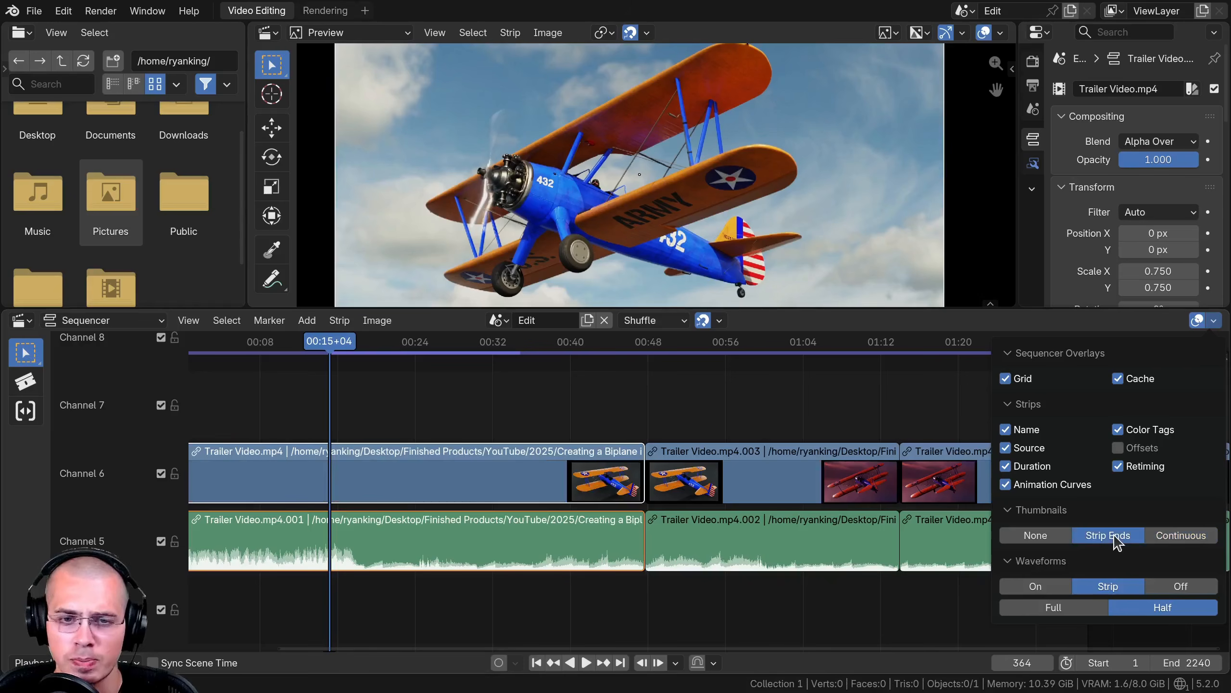
- Add a Chromatic Aberration modifier to the selected video strip from the Camera & Lens Effects group
key(Home)
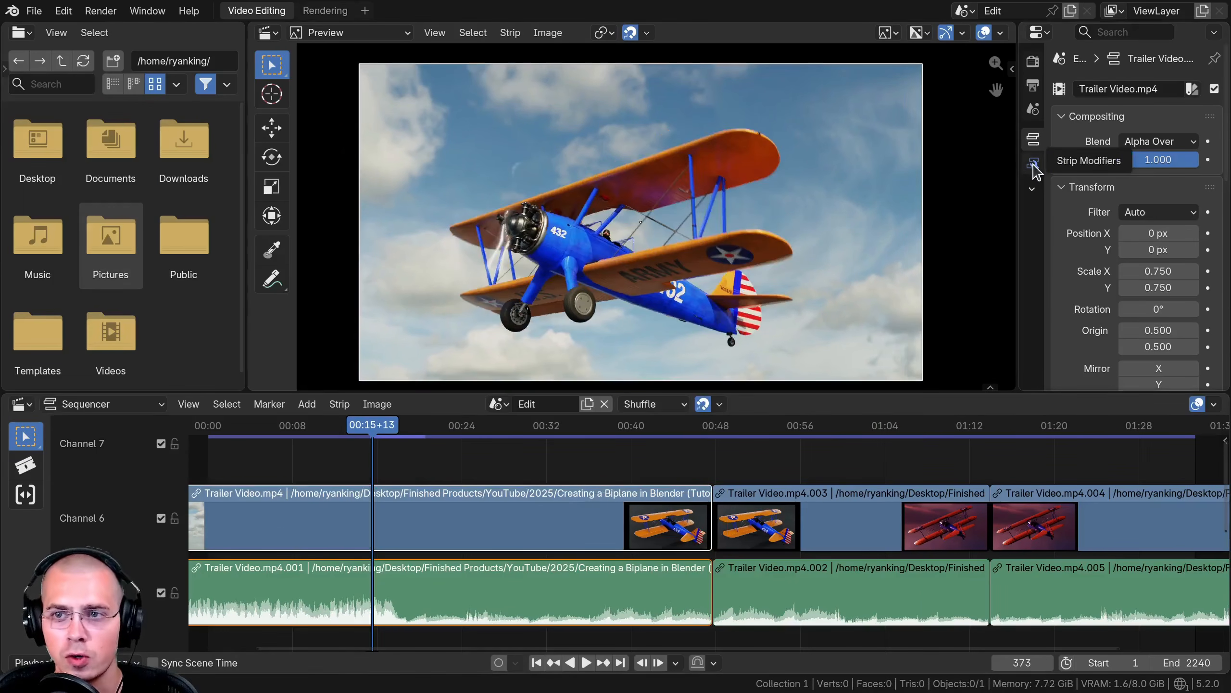
click(1033, 165)
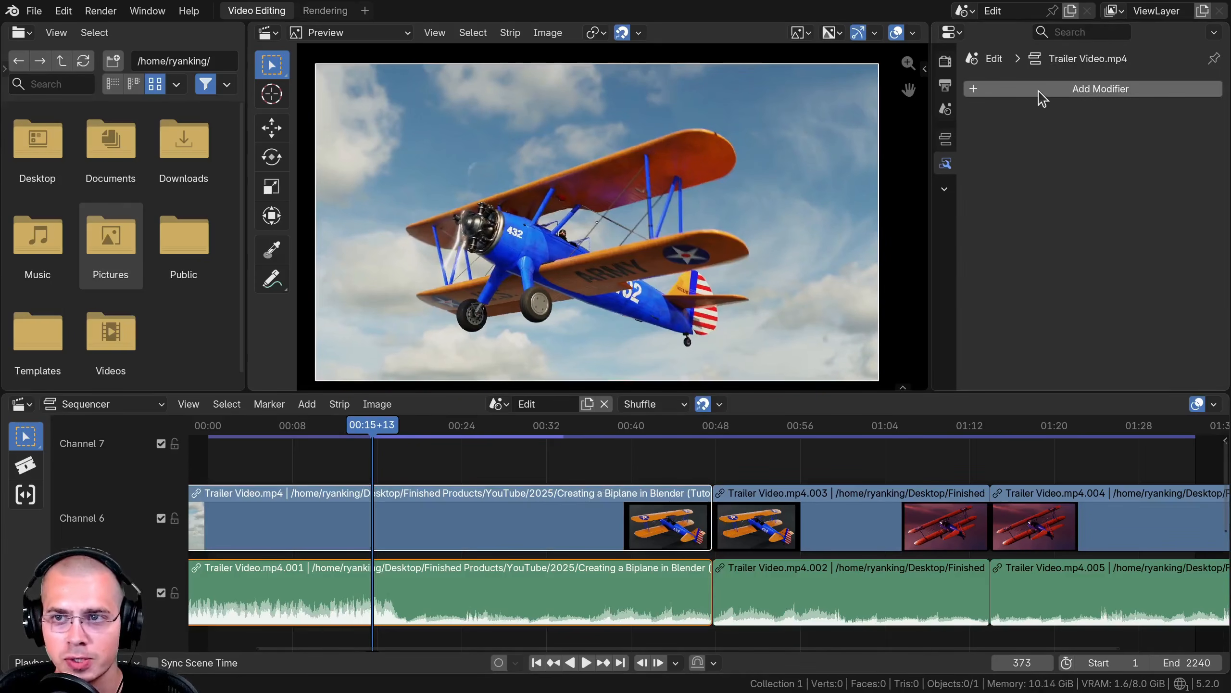
click(1041, 92)
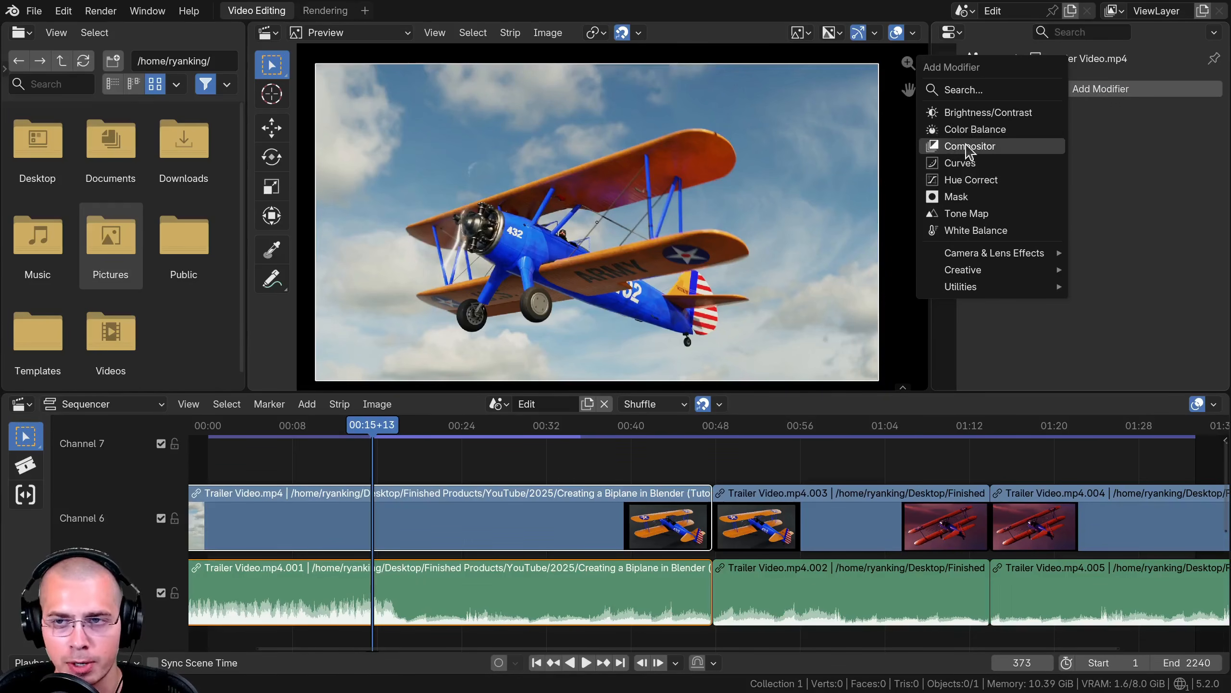
mouse_move(954, 257)
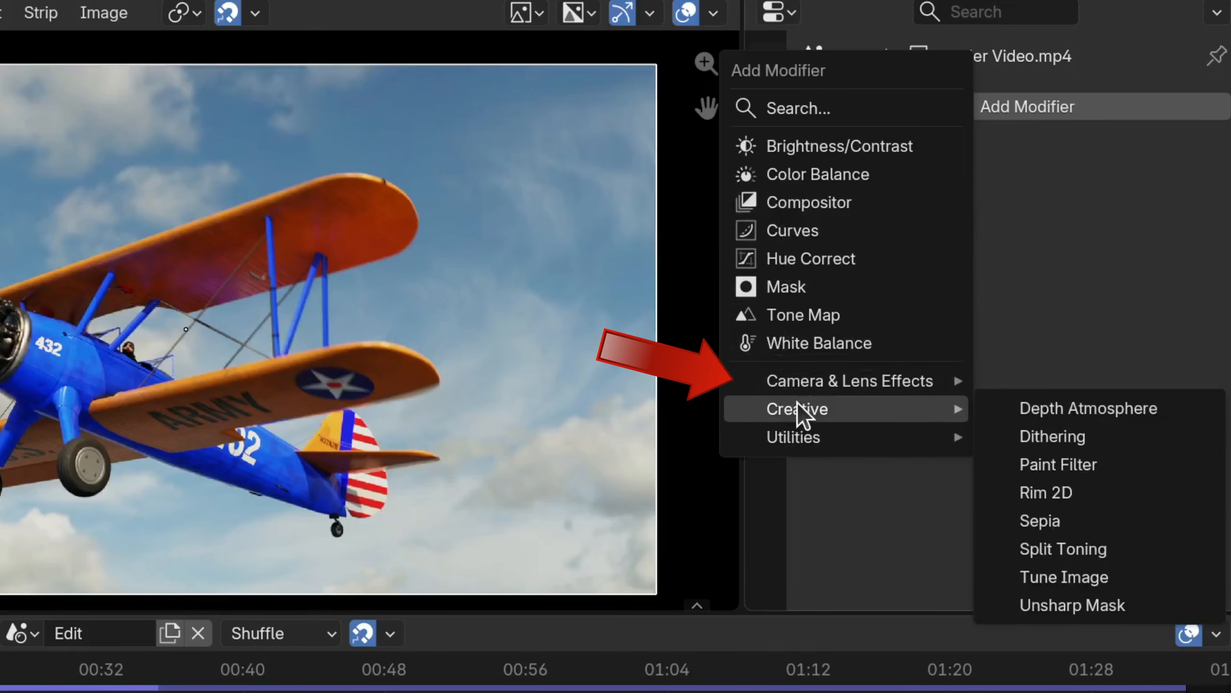
mouse_move(800, 385)
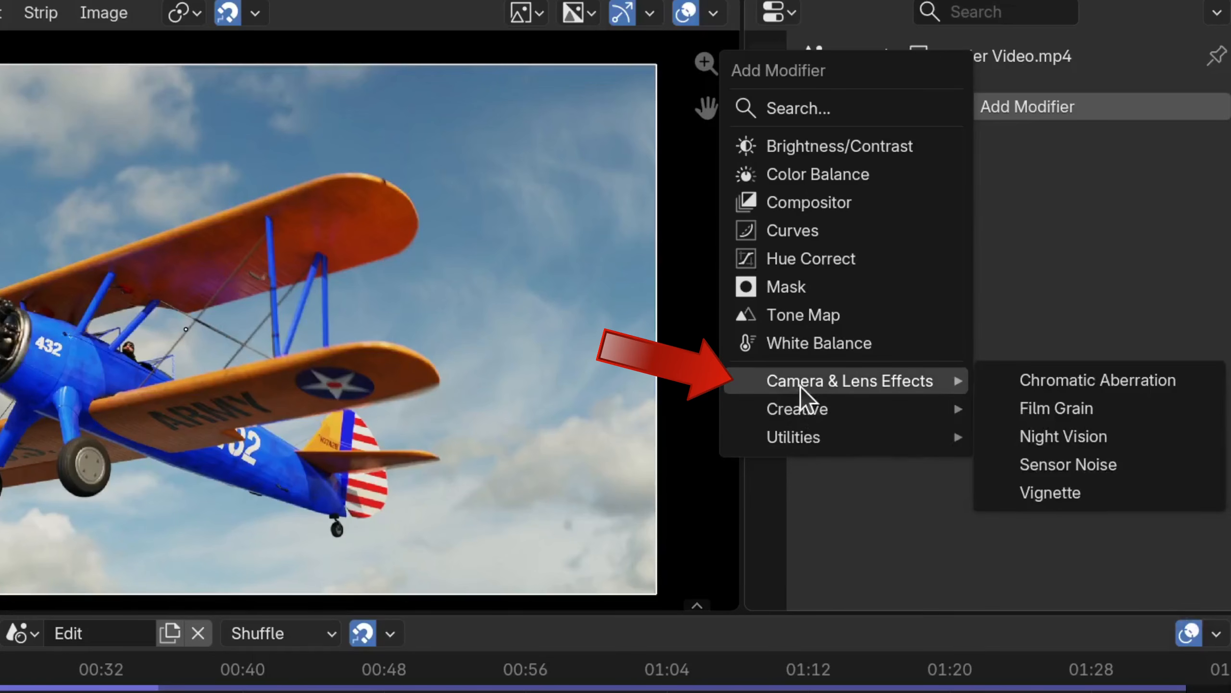
click(1084, 380)
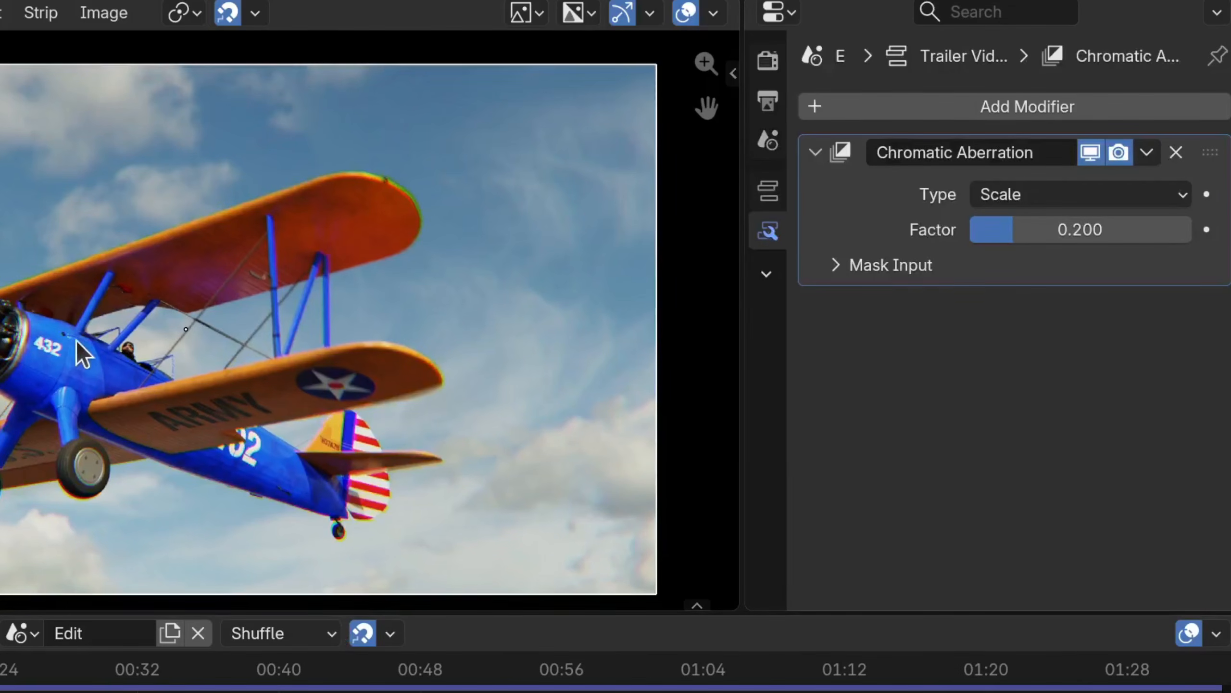
- Play back and zoom into the preview to inspect the chromatic aberration effect
scroll(76, 341, up, 5)
scroll(252, 232, down, 5)
key(space)
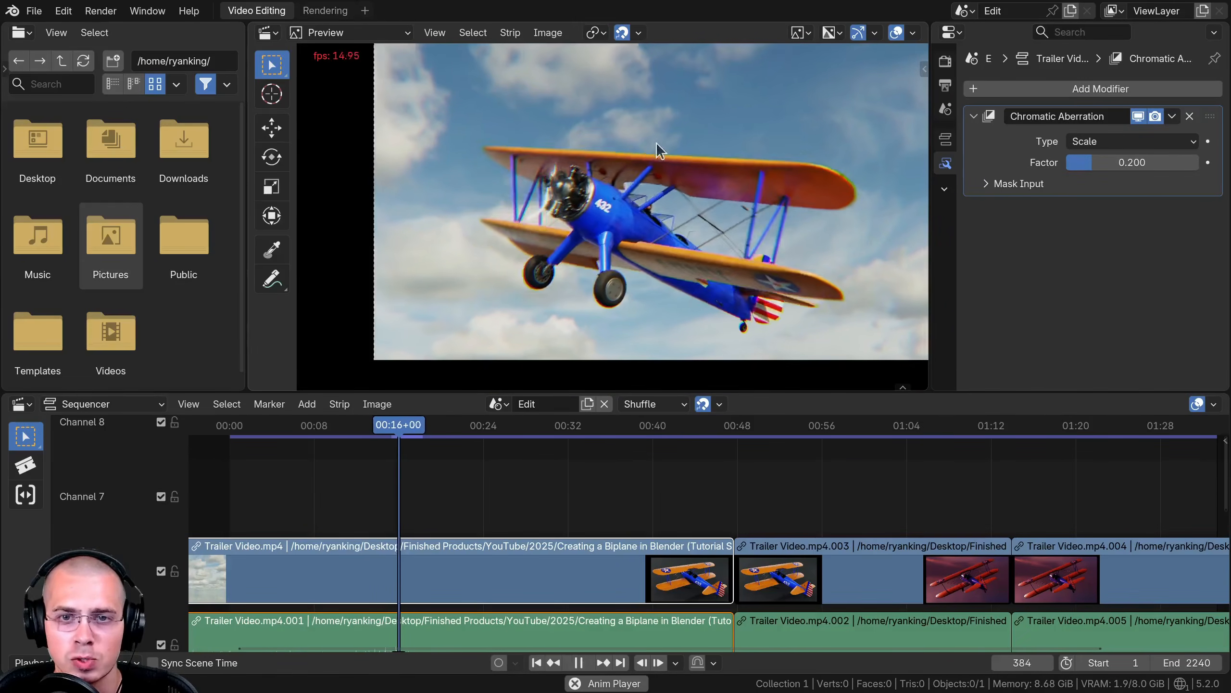
key(space)
scroll(659, 165, up, 8)
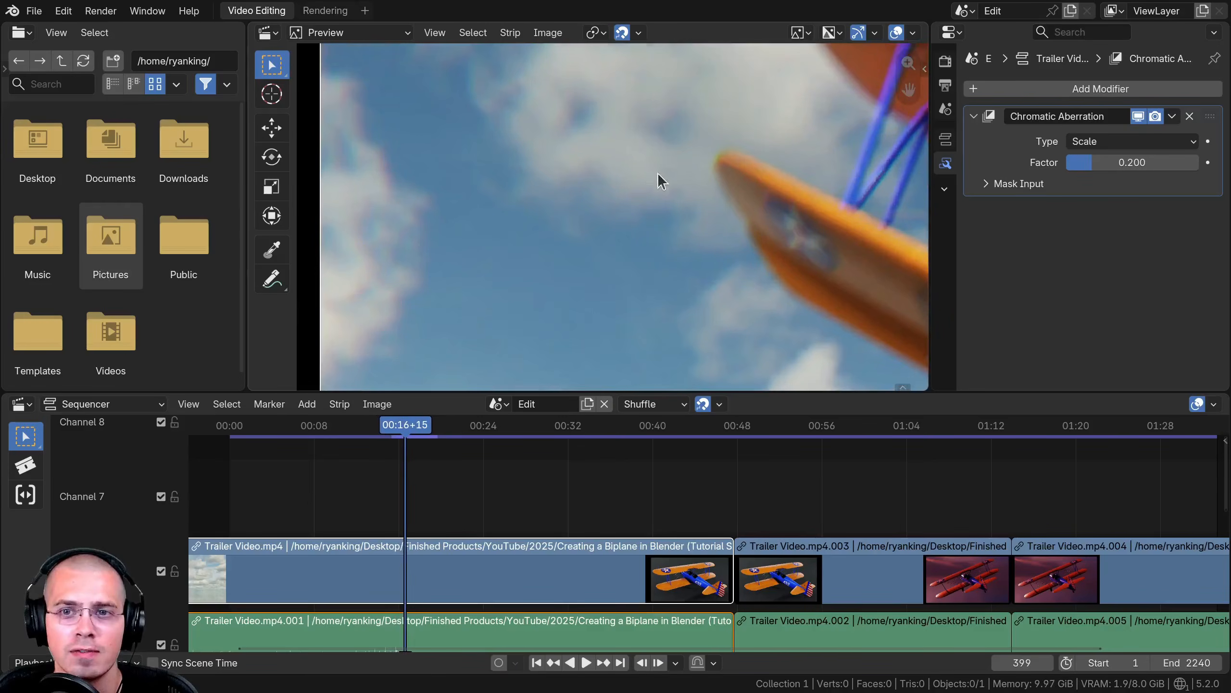
middle_drag(658, 173, 444, 214)
scroll(444, 214, up, 5)
middle_drag(364, 146, 647, 183)
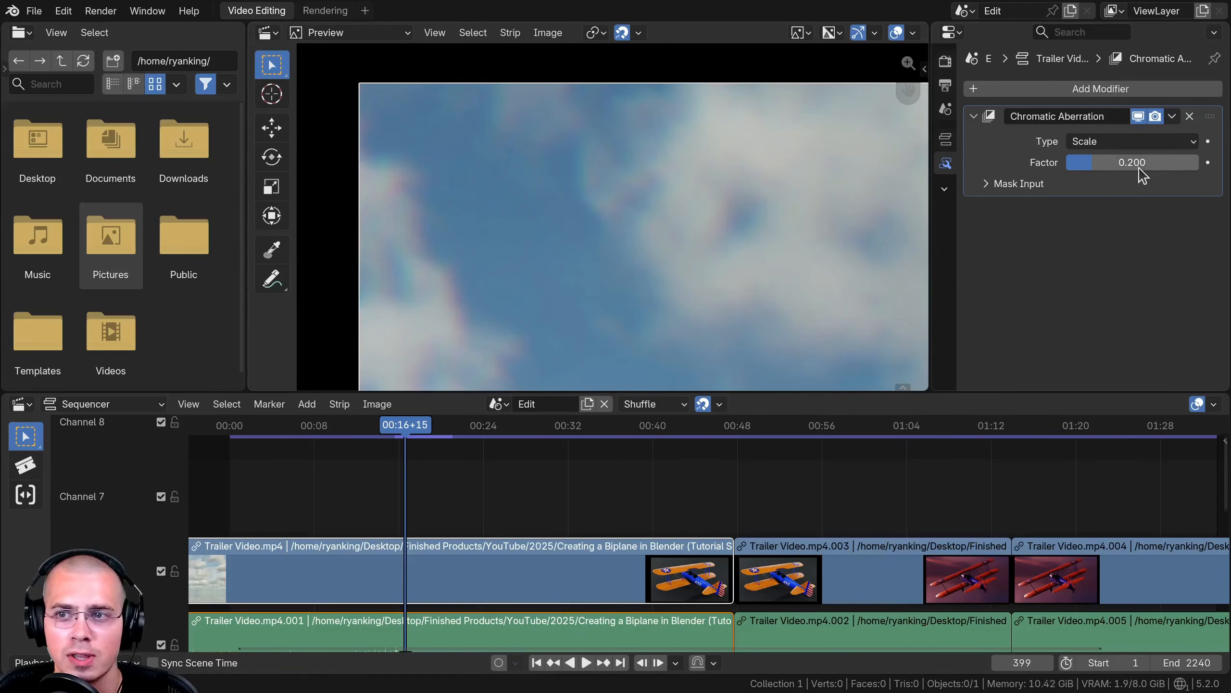
- Raise the Chromatic Aberration factor to 0.826 and play the clip
drag(1094, 162, 1175, 162)
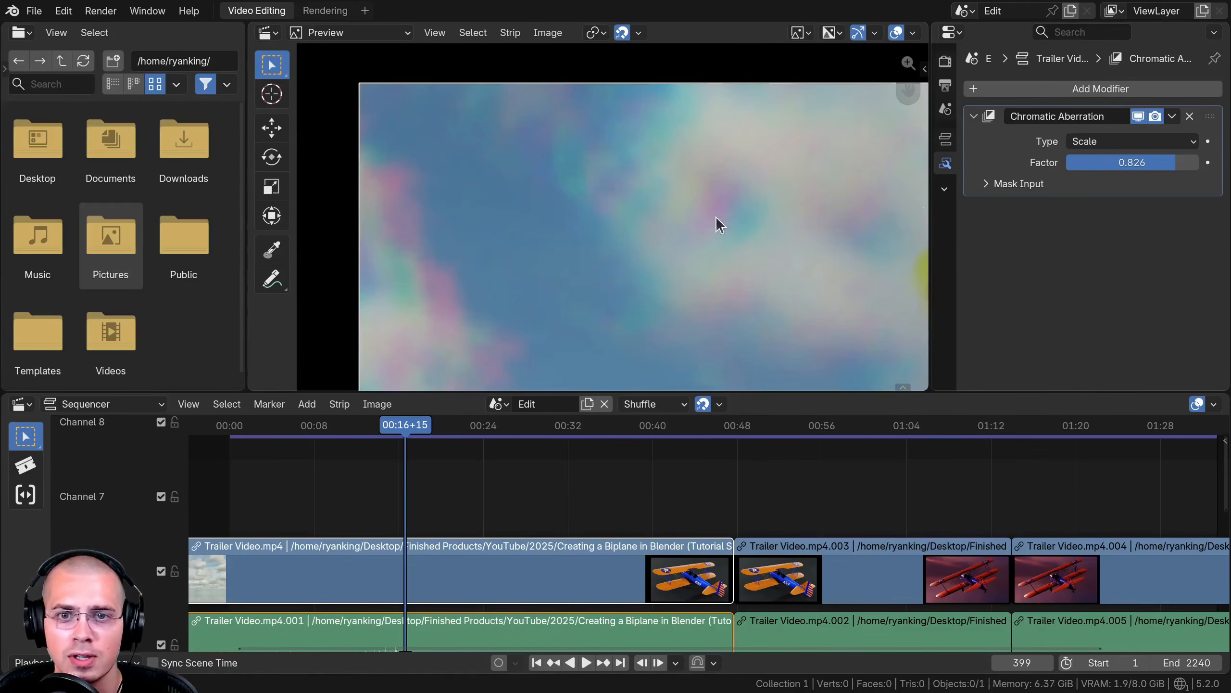
scroll(758, 273, down, 8)
key(space)
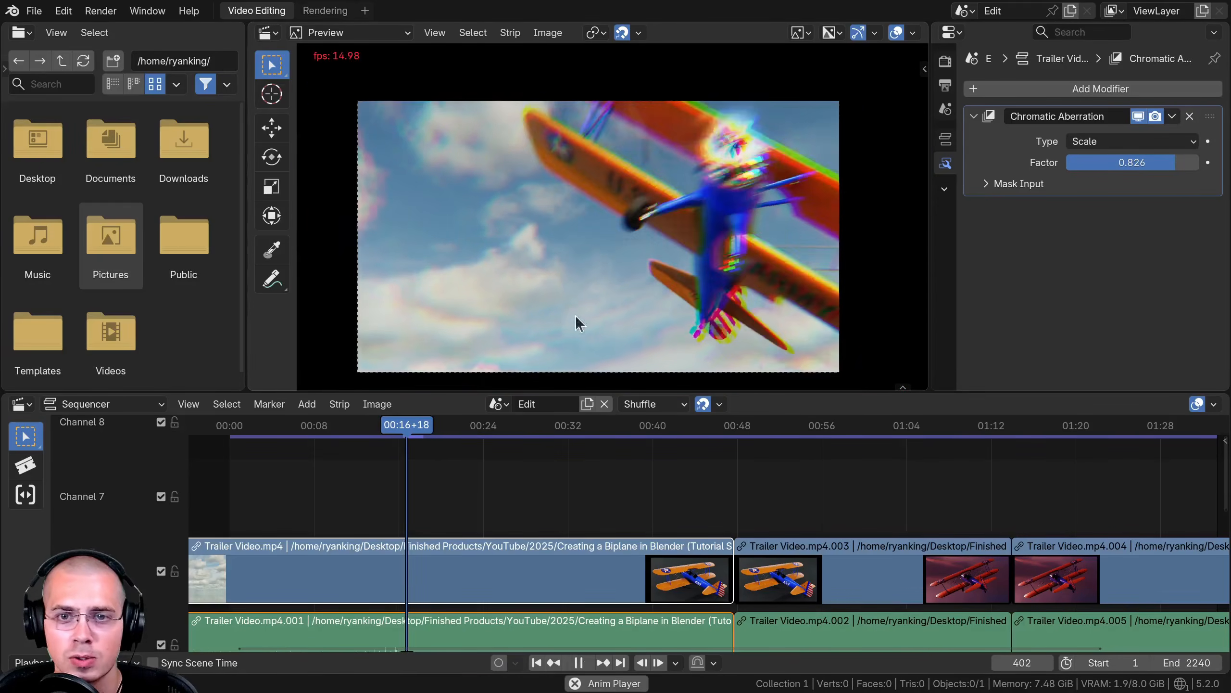
- Replay the clip from about 00:15 to review the effect
click(387, 426)
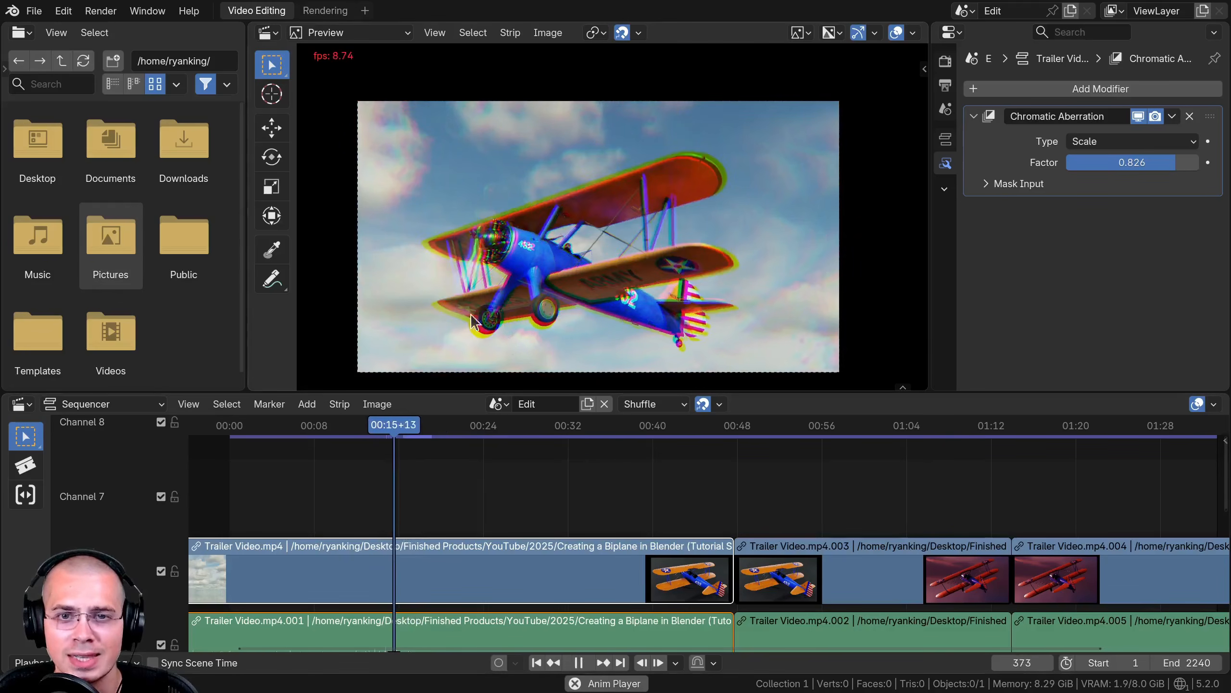
key(space)
key(space)
key(space)
click(388, 425)
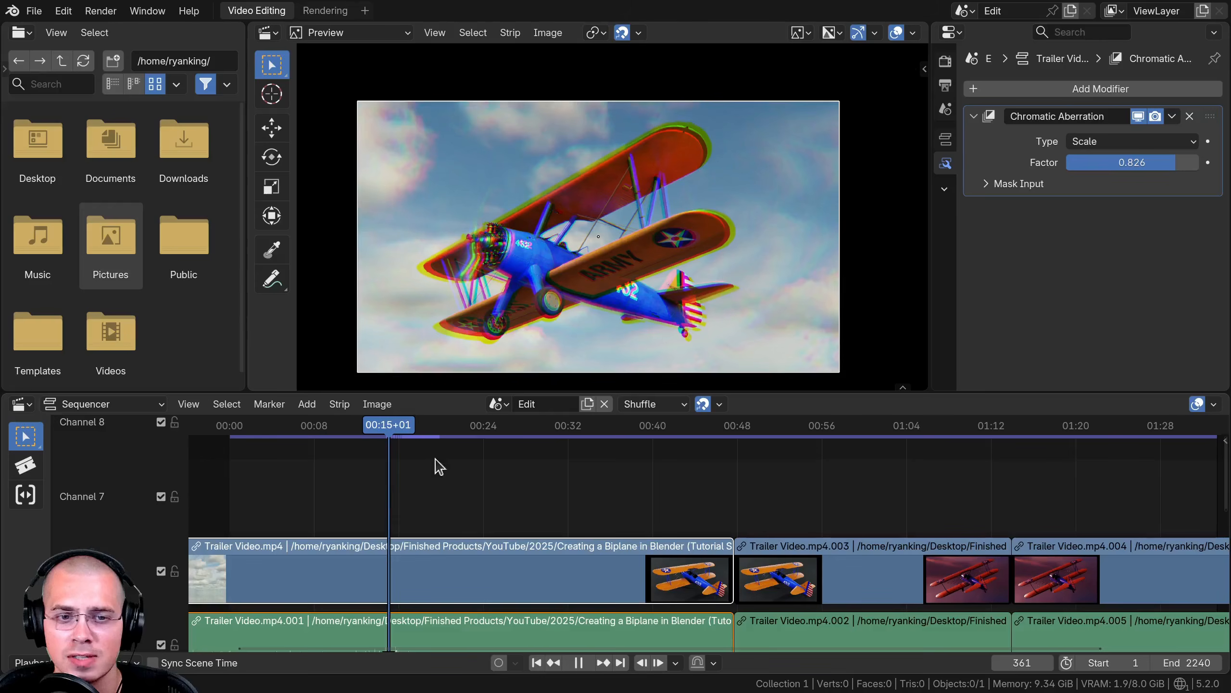
key(space)
key(space)
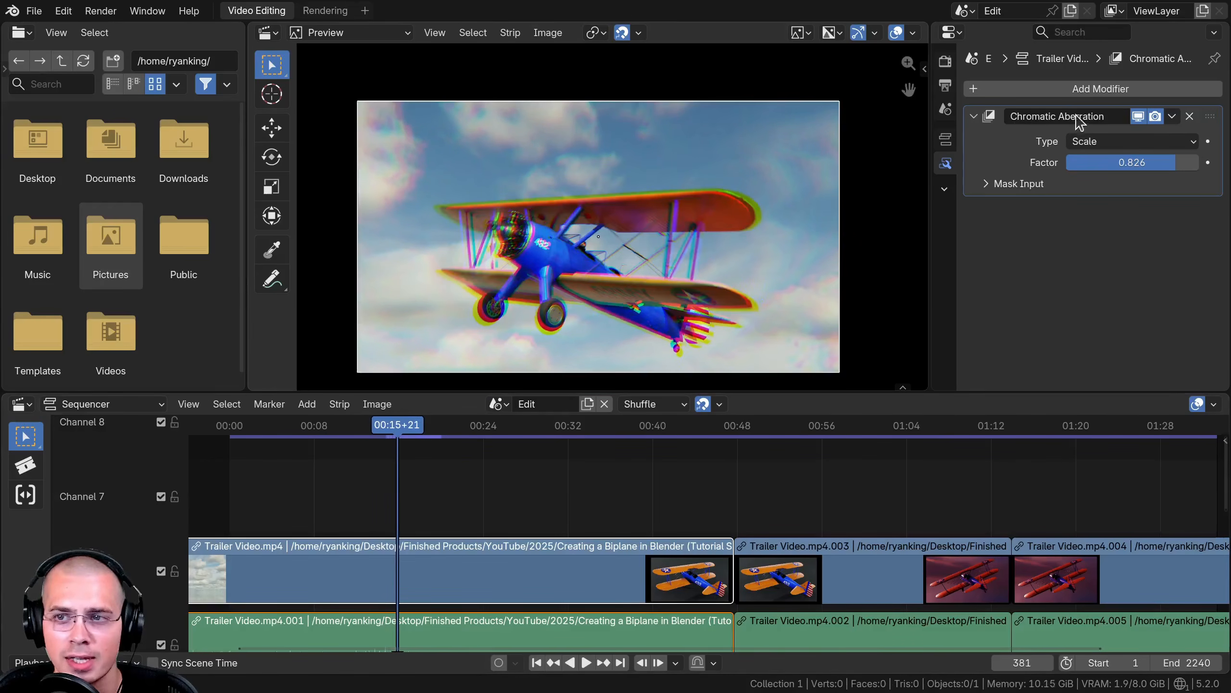
- Change the Chromatic Aberration type to Lens Dispersion and preview it
click(1107, 142)
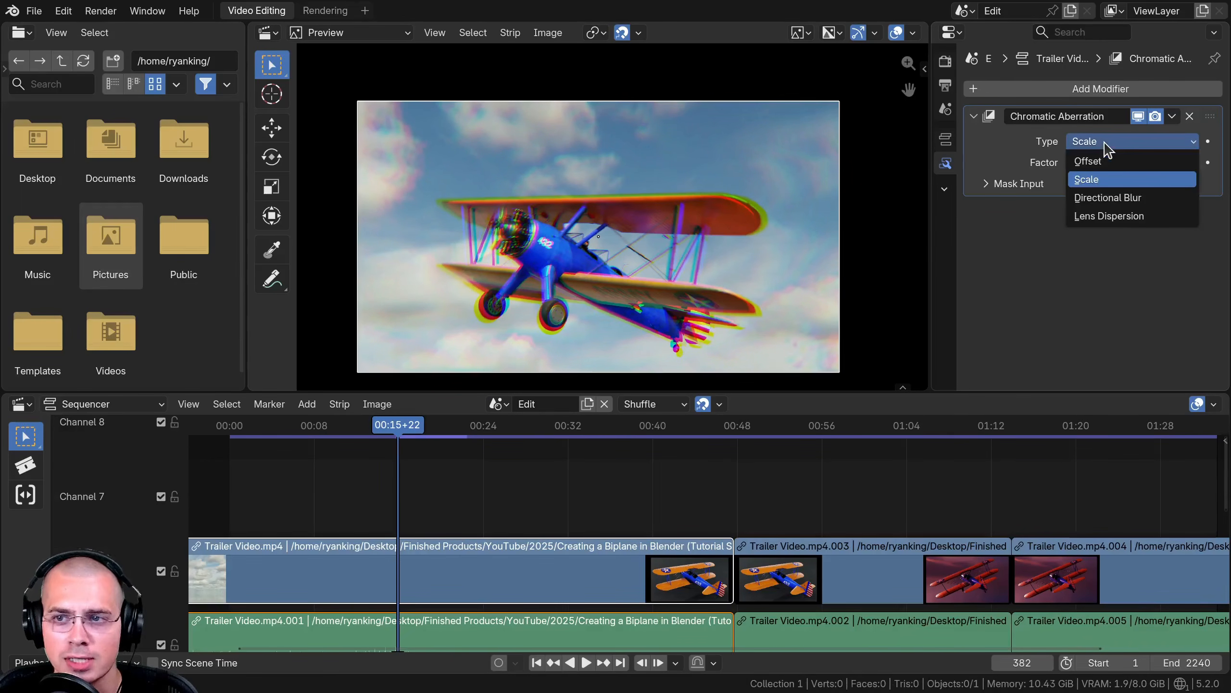
click(1111, 217)
key(space)
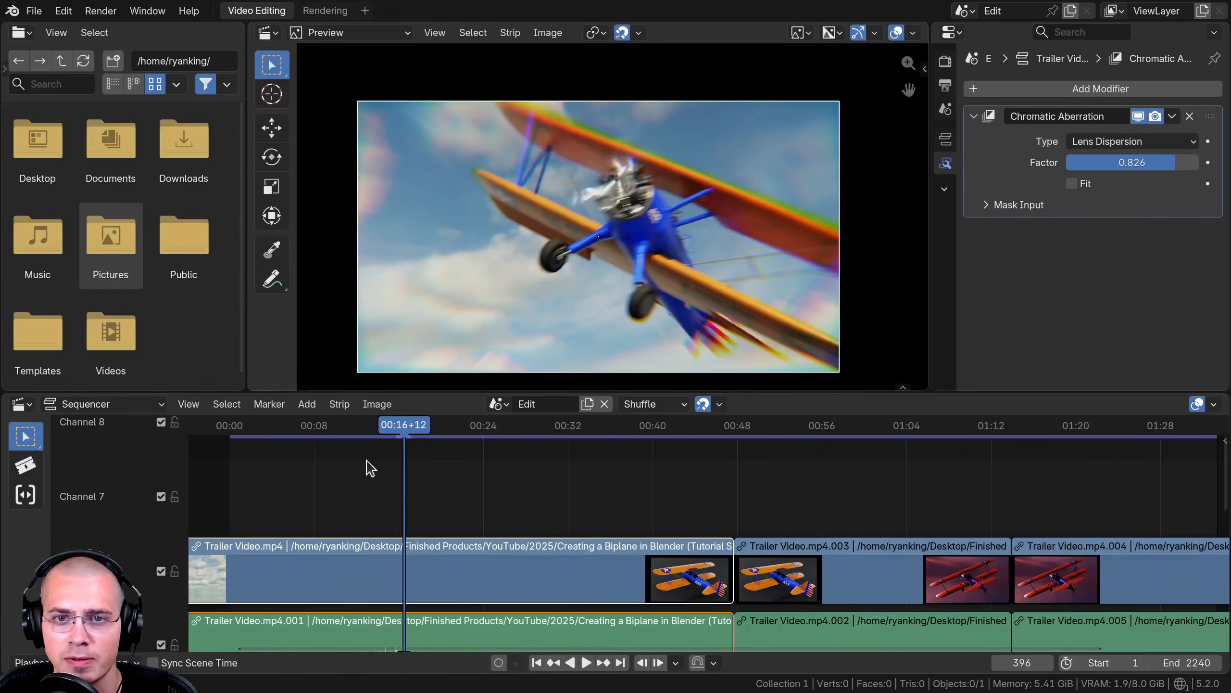
key(Escape)
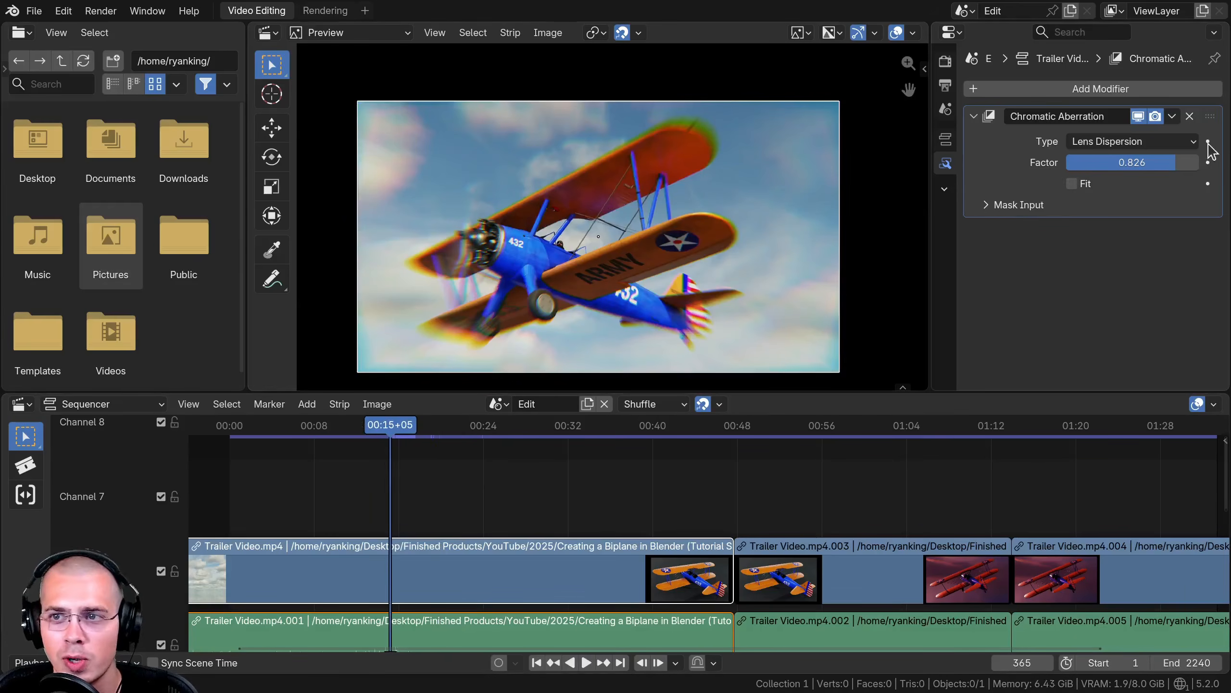
- Remove the Chromatic Aberration modifier and add a Film Grain modifier to the strip instead
click(1189, 116)
click(1095, 89)
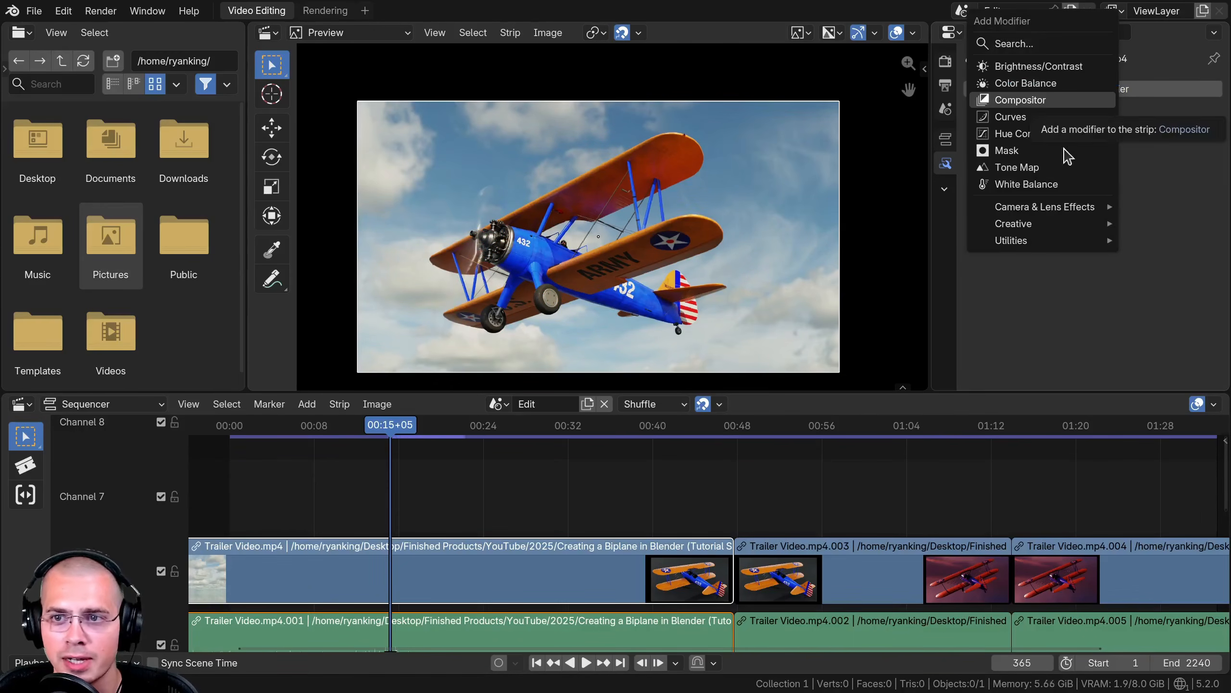
mouse_move(1044, 209)
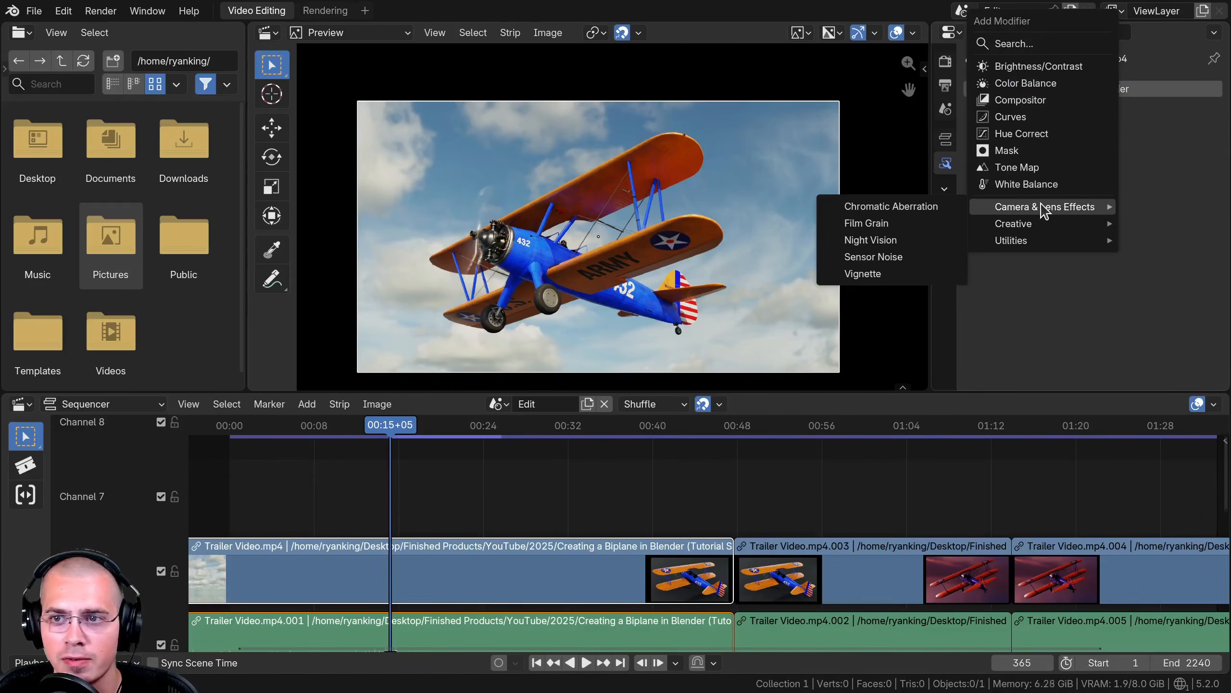
click(866, 223)
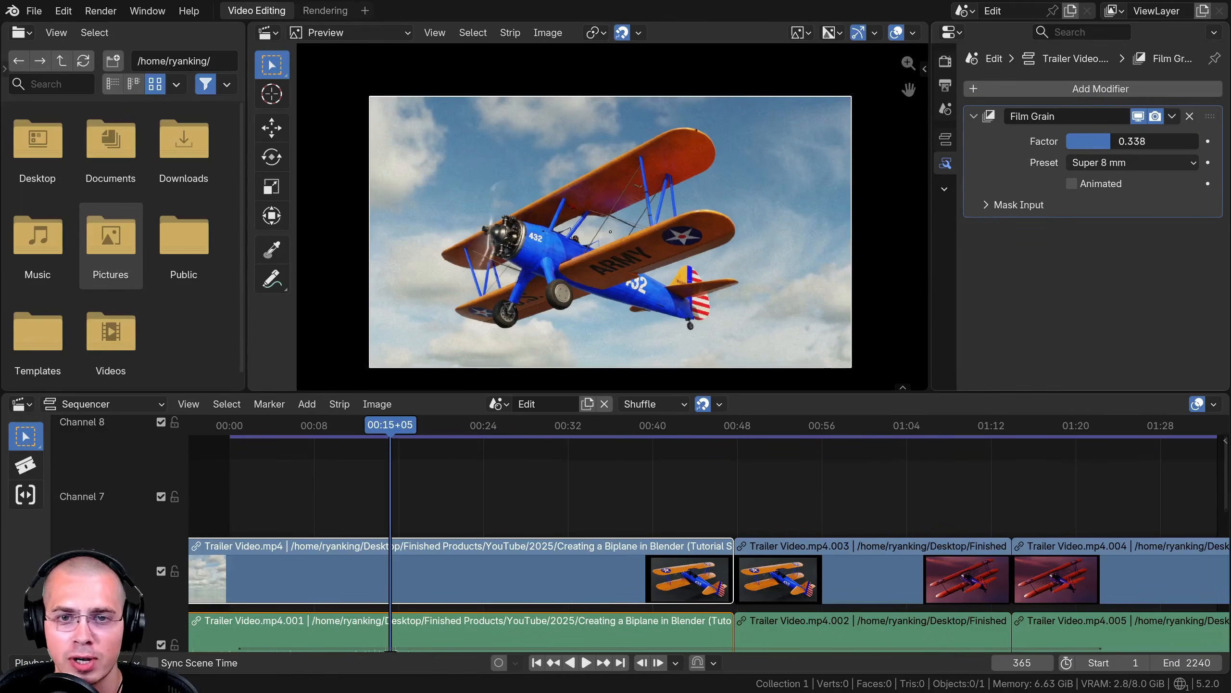
- Play the clip with Film Grain applied and zoom the preview in and out to inspect the grain
key(space)
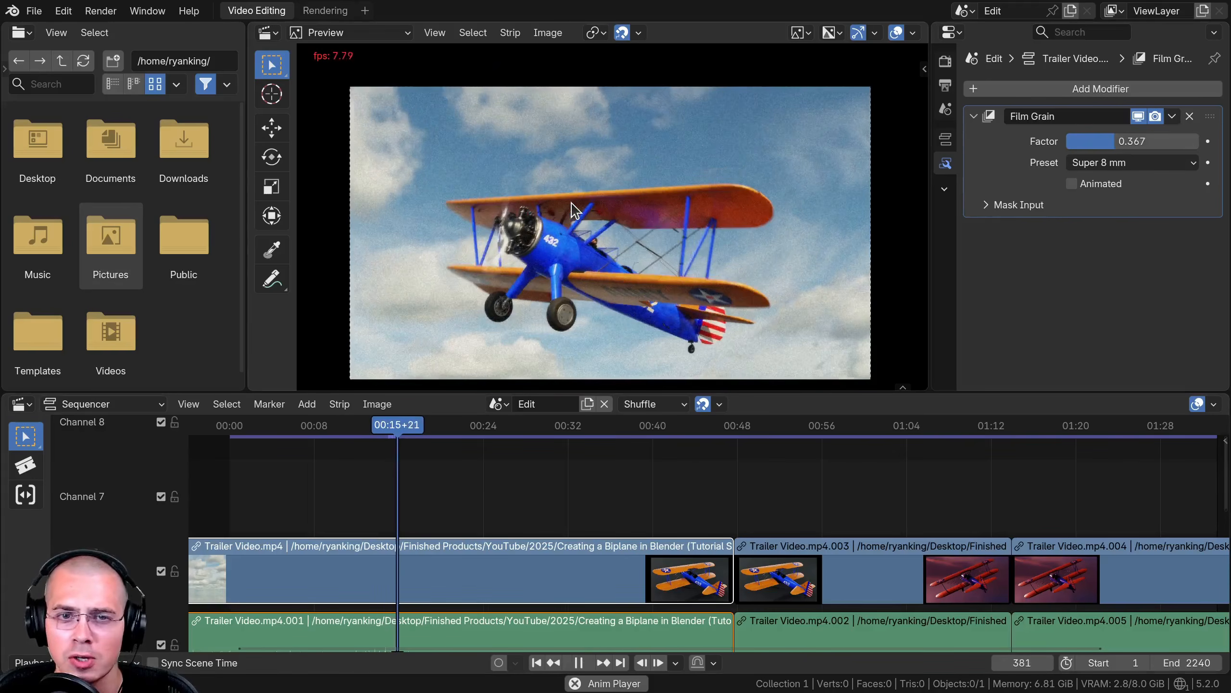
scroll(574, 208, up, 1)
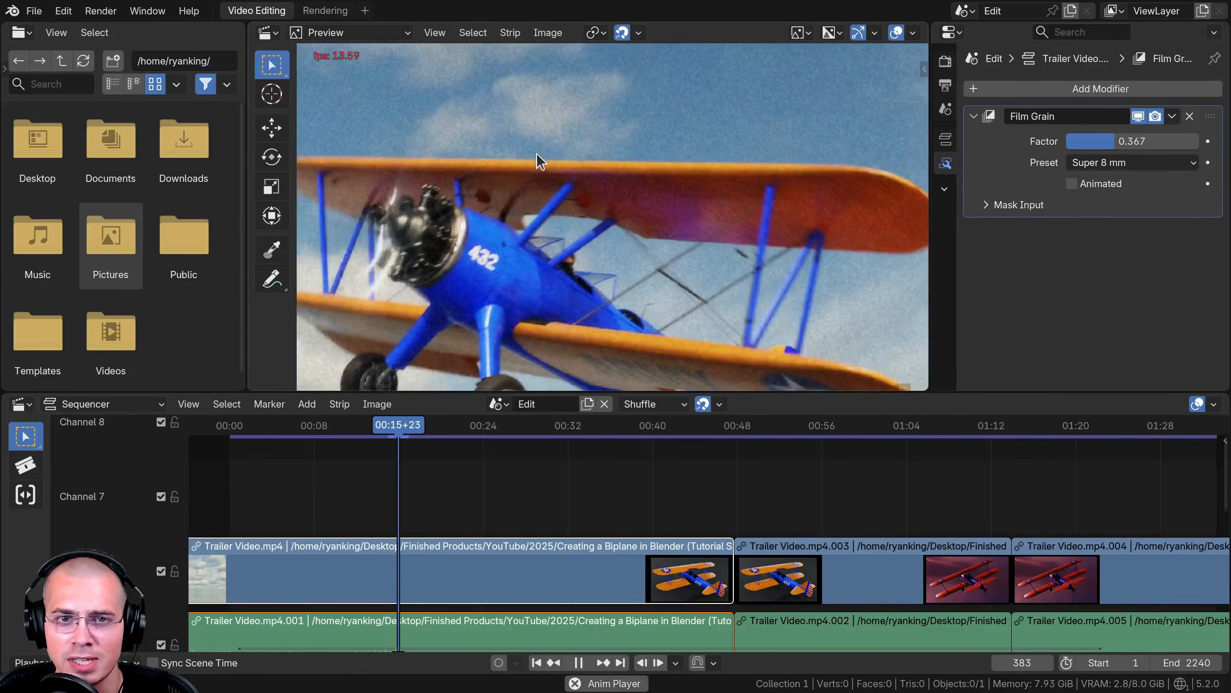
scroll(685, 235, down, 1)
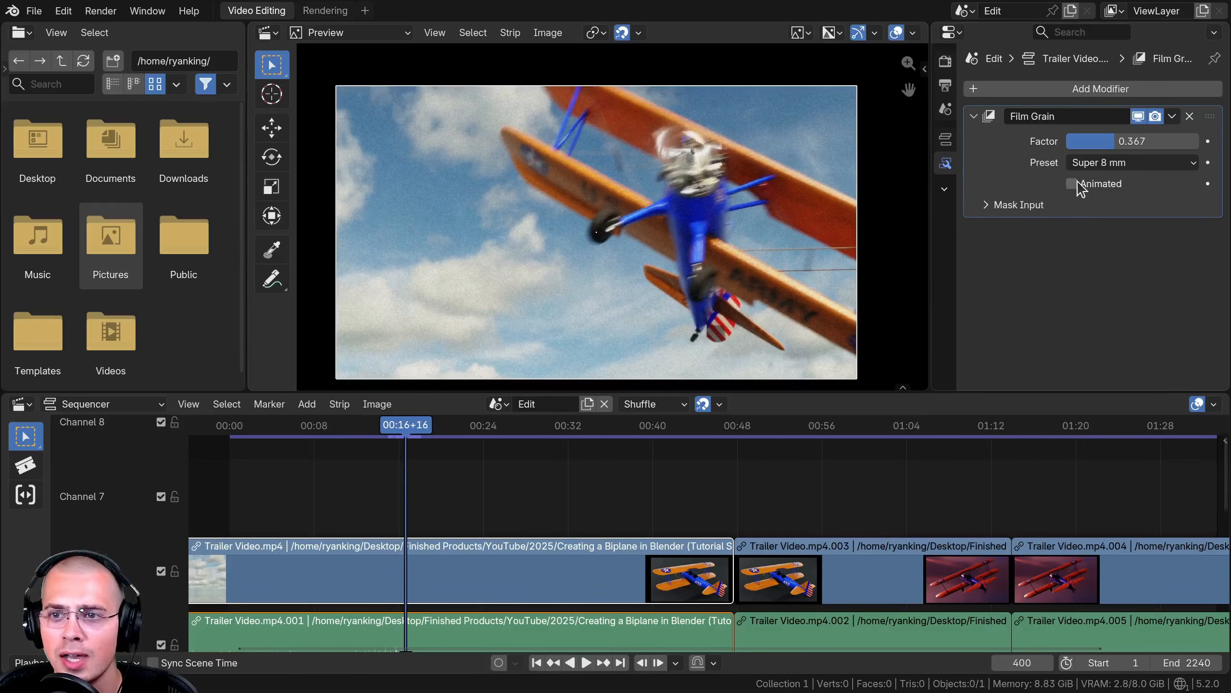
- Enable the Film Grain's Animated option and play the clip zoomed in to preview the moving grain
click(351, 487)
key(space)
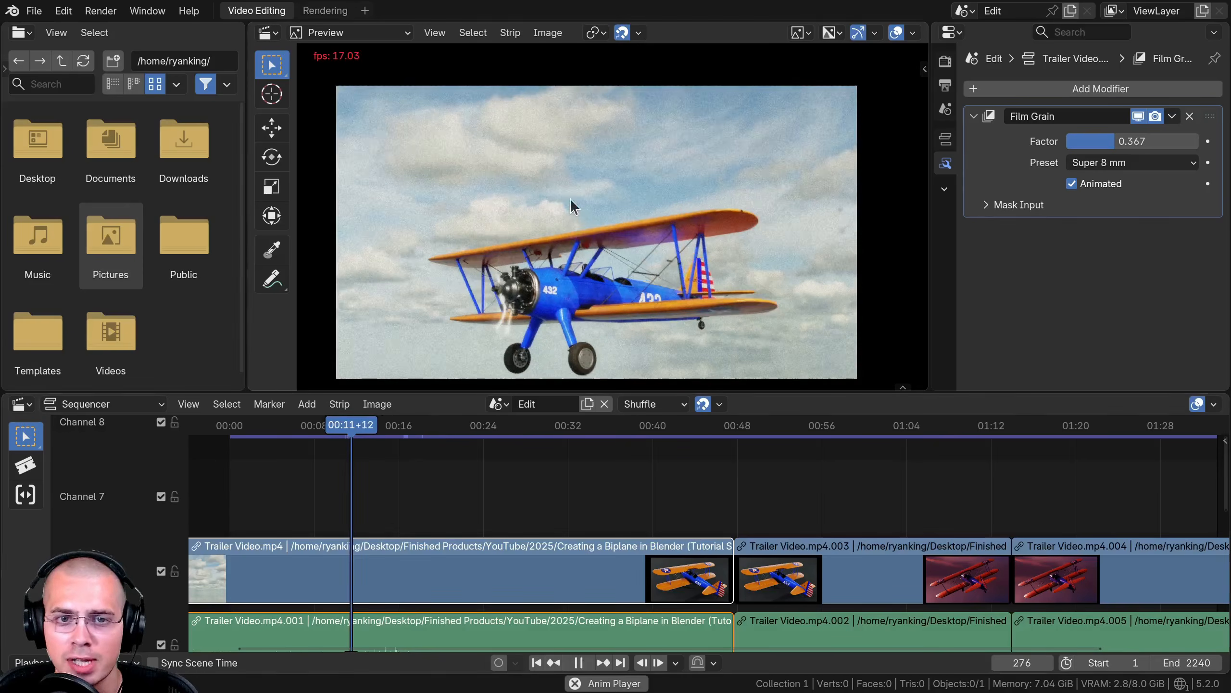
scroll(594, 154, up, 1)
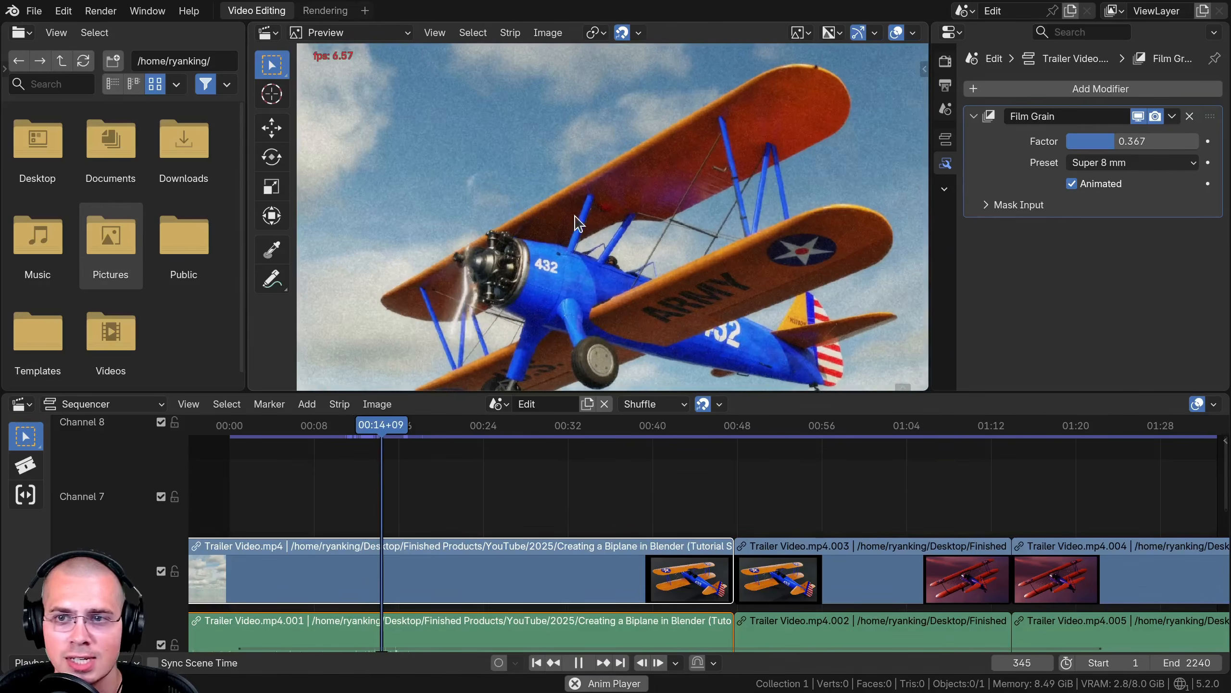
key(space)
- Replace the Film Grain modifier with a Night Vision modifier from Camera & Lens Effects and play the clip
click(1189, 116)
click(1066, 89)
mouse_move(1037, 207)
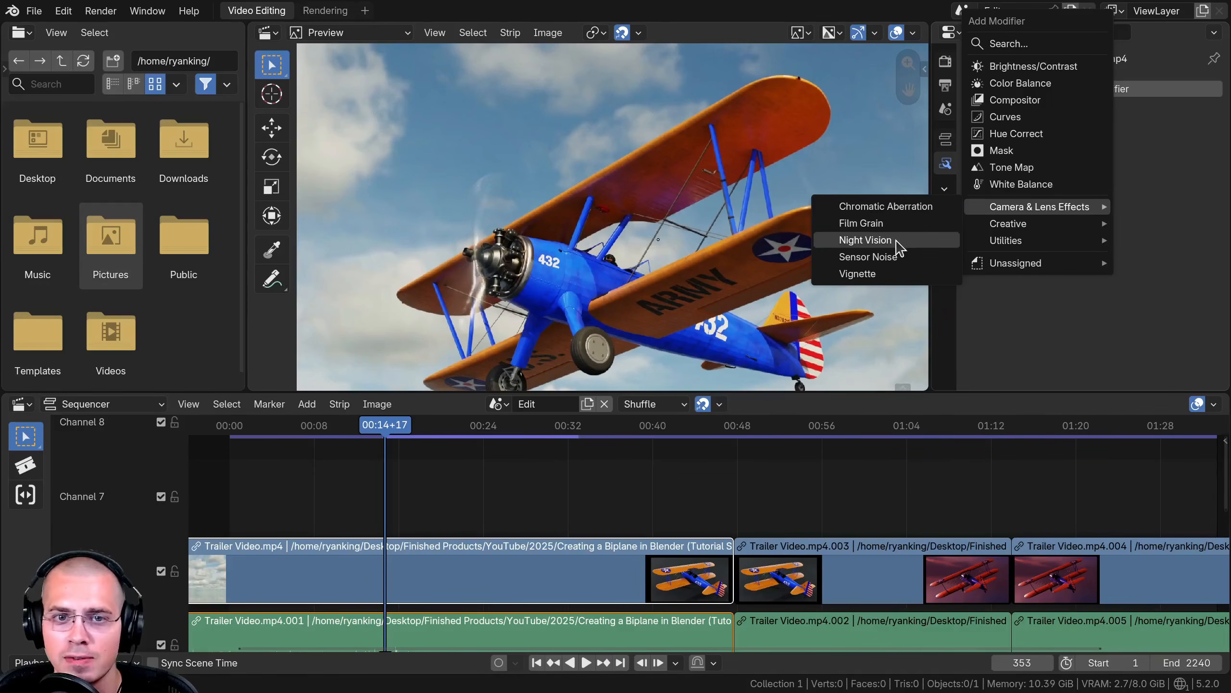
click(896, 240)
scroll(526, 185, down, 6)
key(space)
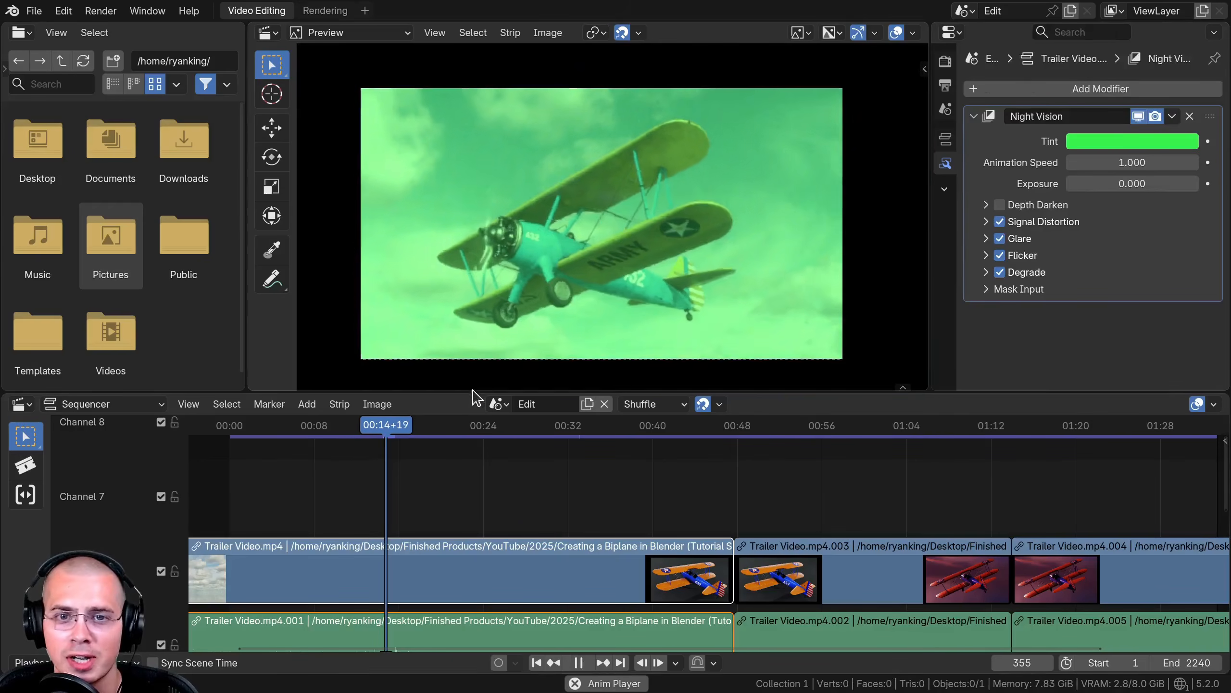
key(space)
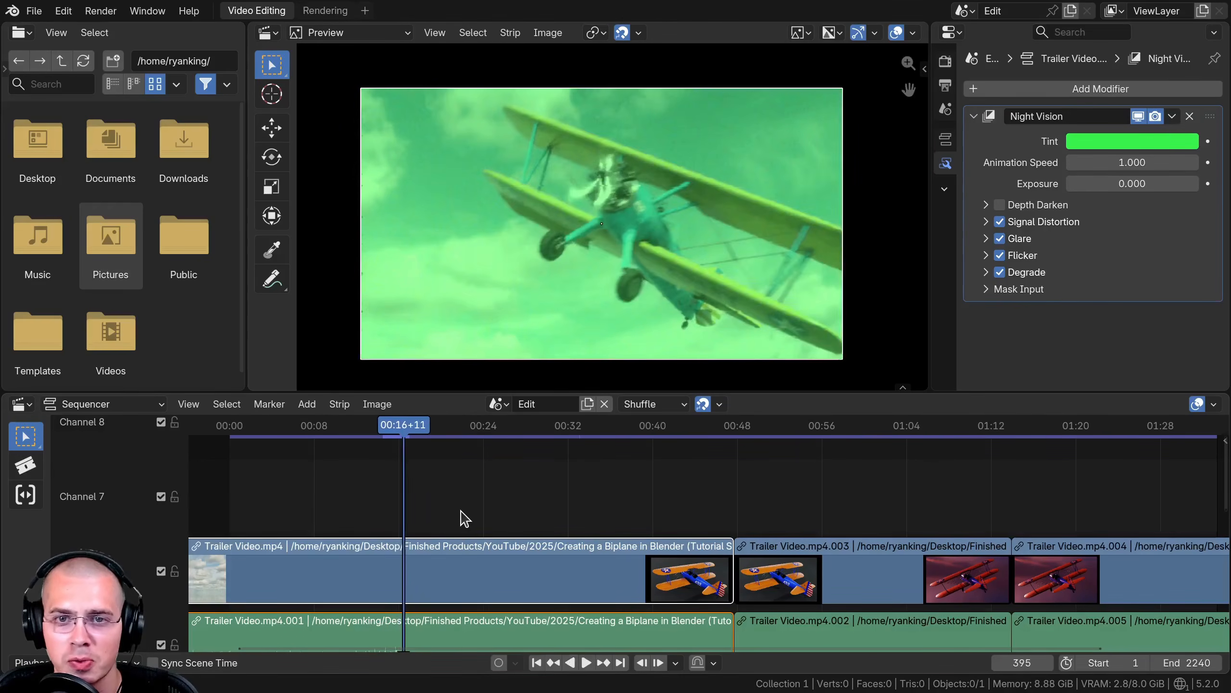
- Jump to about 00:23 and expand, then collapse, the Night Vision's Signal Distortion settings
click(475, 515)
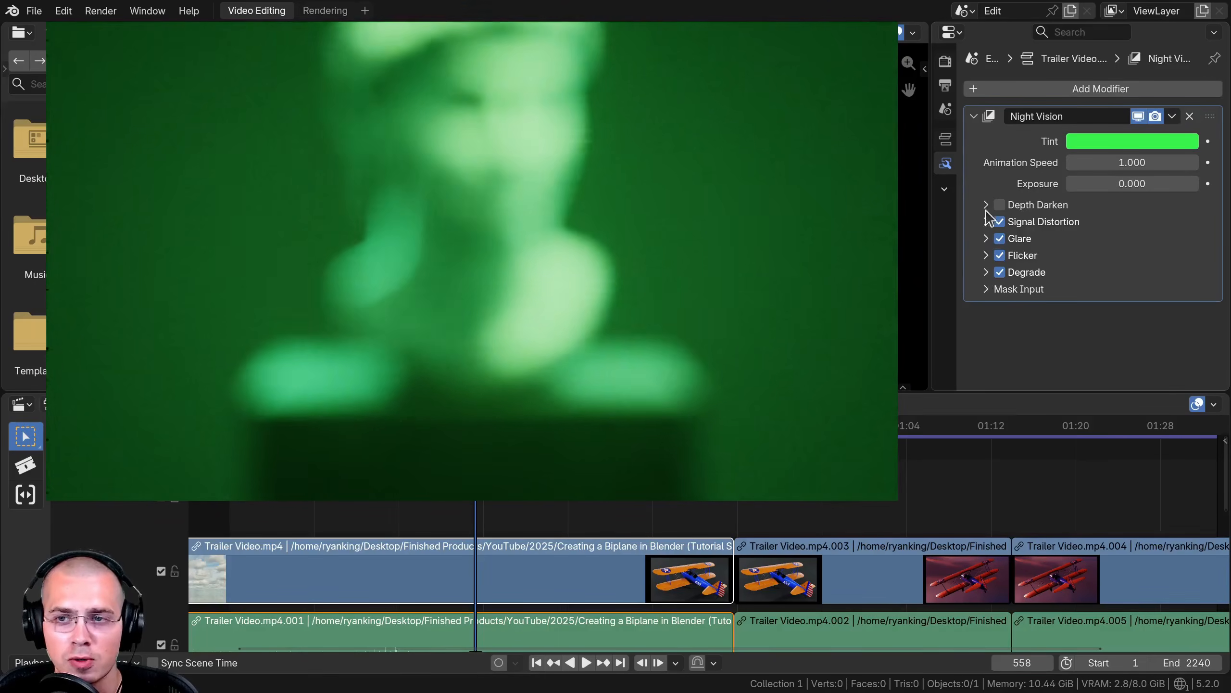
click(986, 221)
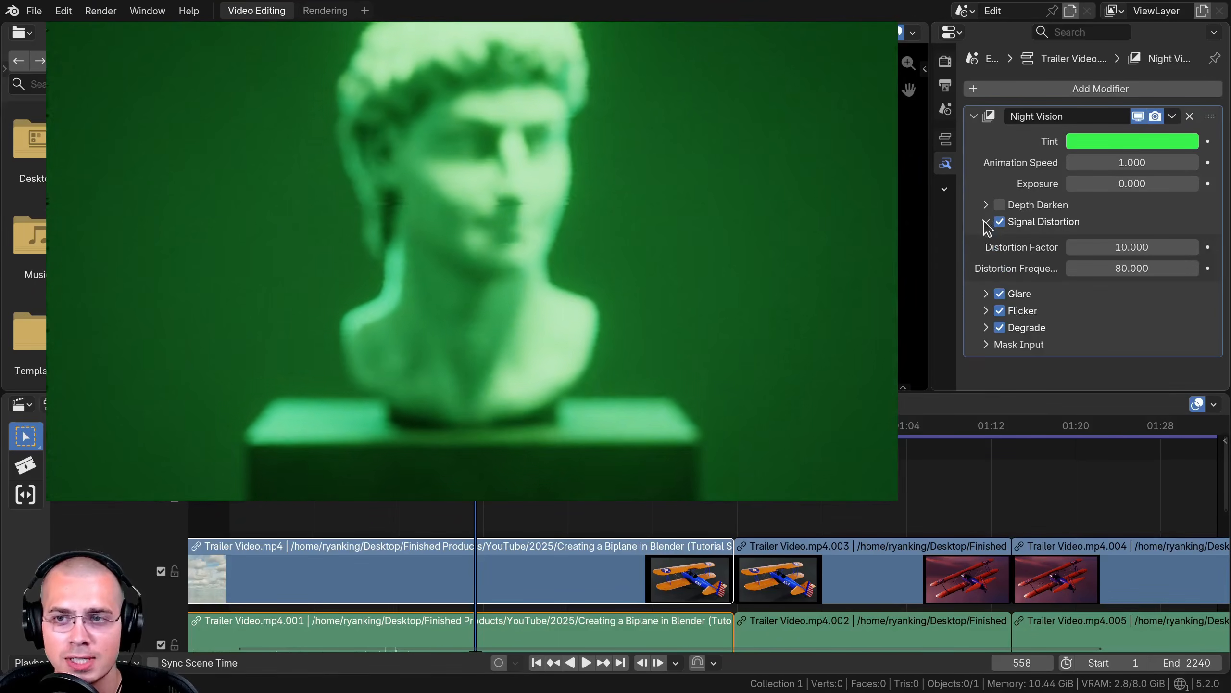
click(986, 222)
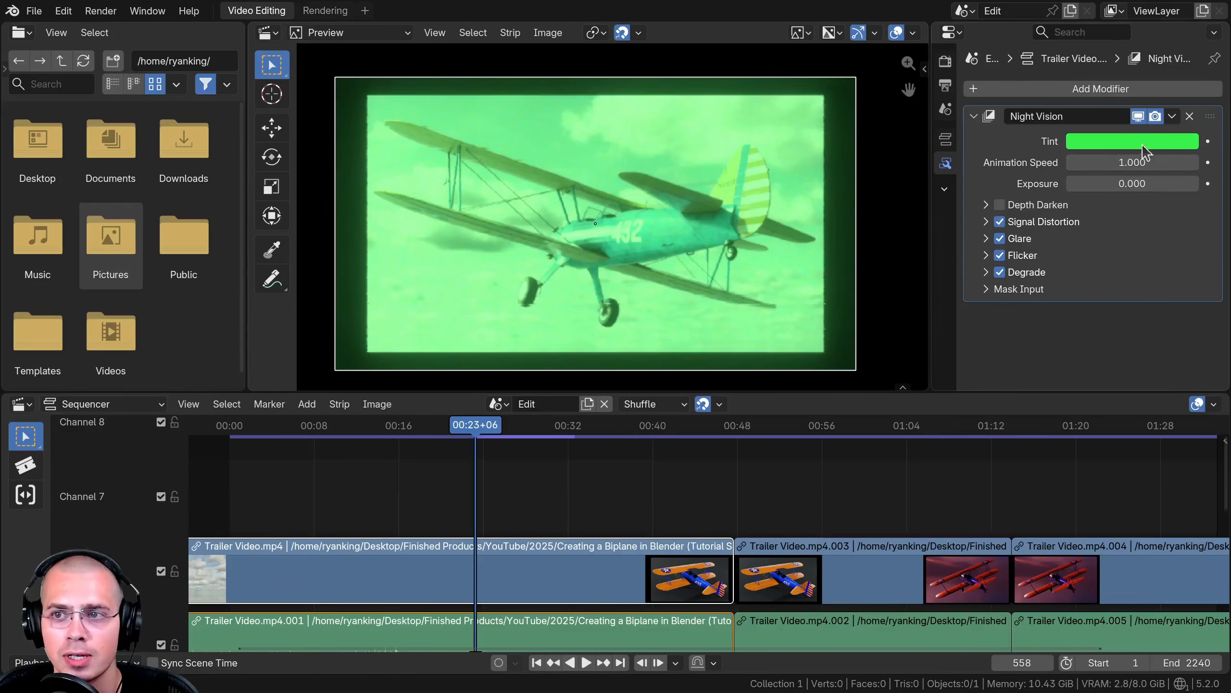
- Replace the Night Vision modifier with a Vignette modifier from Camera & Lens Effects
click(1189, 115)
click(1101, 89)
mouse_move(1059, 210)
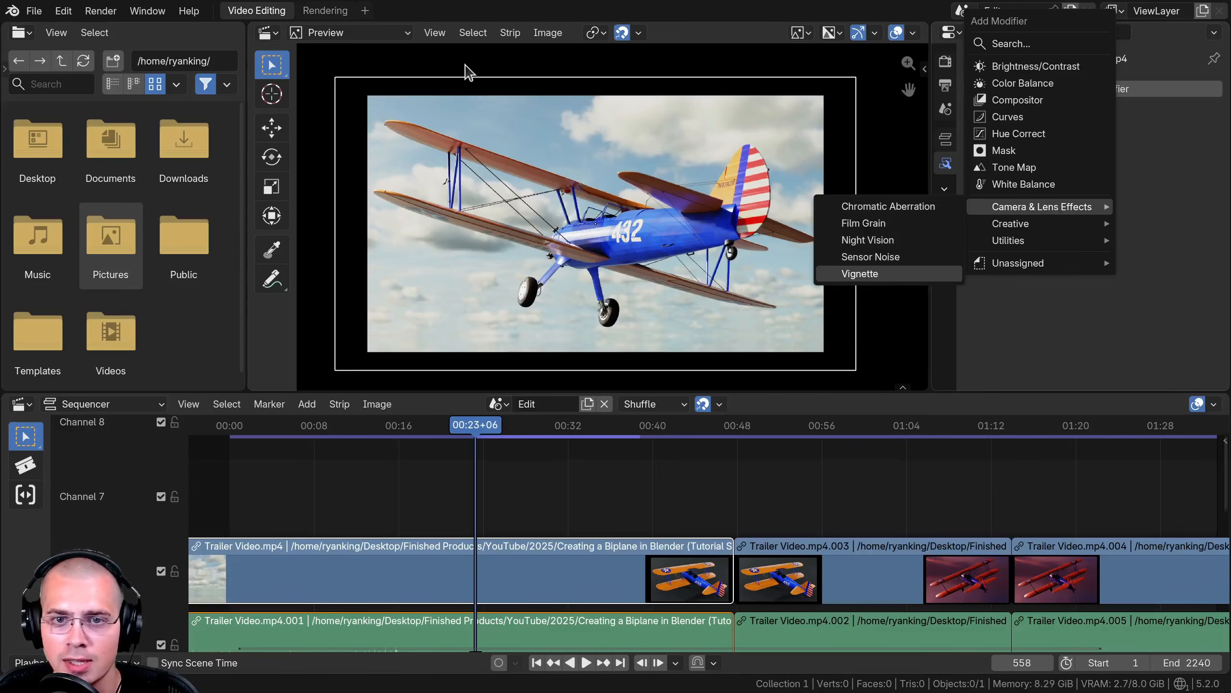
click(873, 275)
scroll(465, 64, down, 2)
- Play the clip, then set the Vignette factor to about 0.511 and feather to about 0.749
key(space)
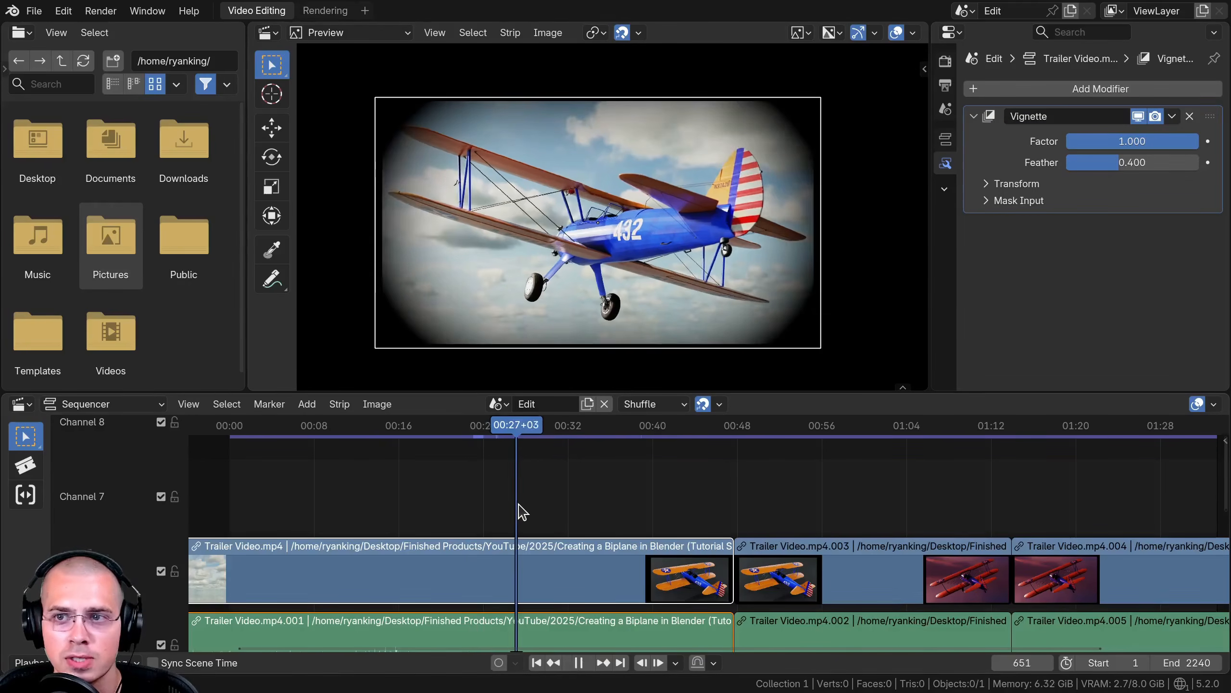
key(space)
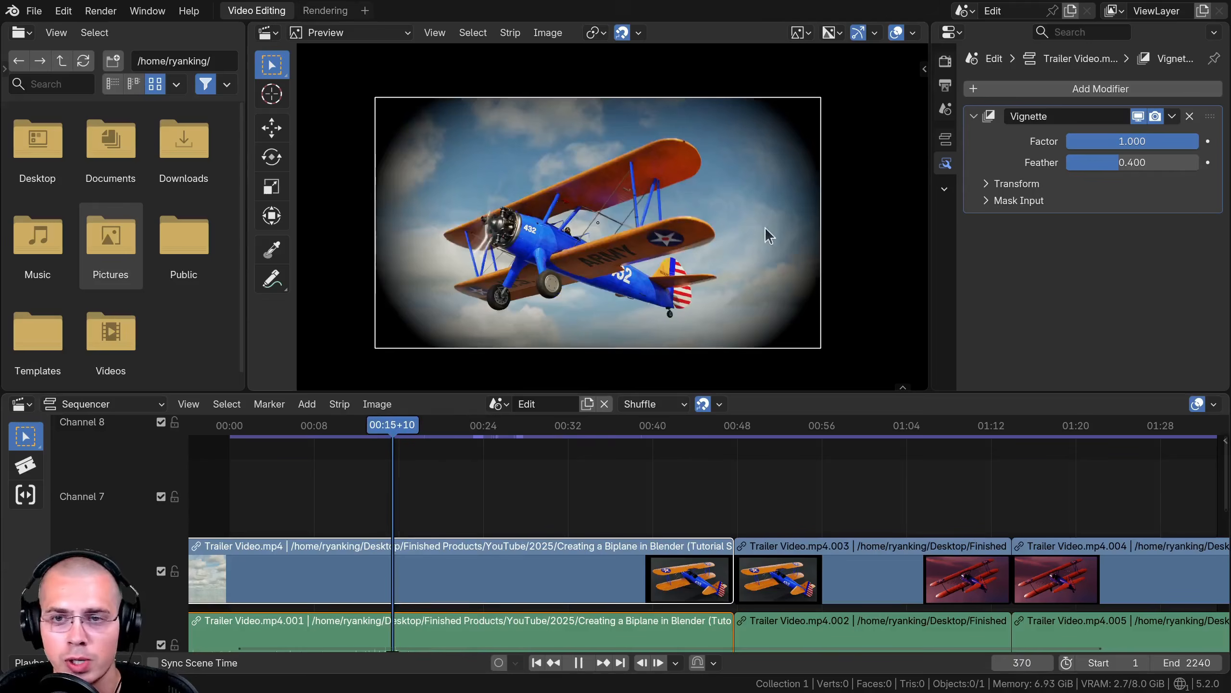
key(space)
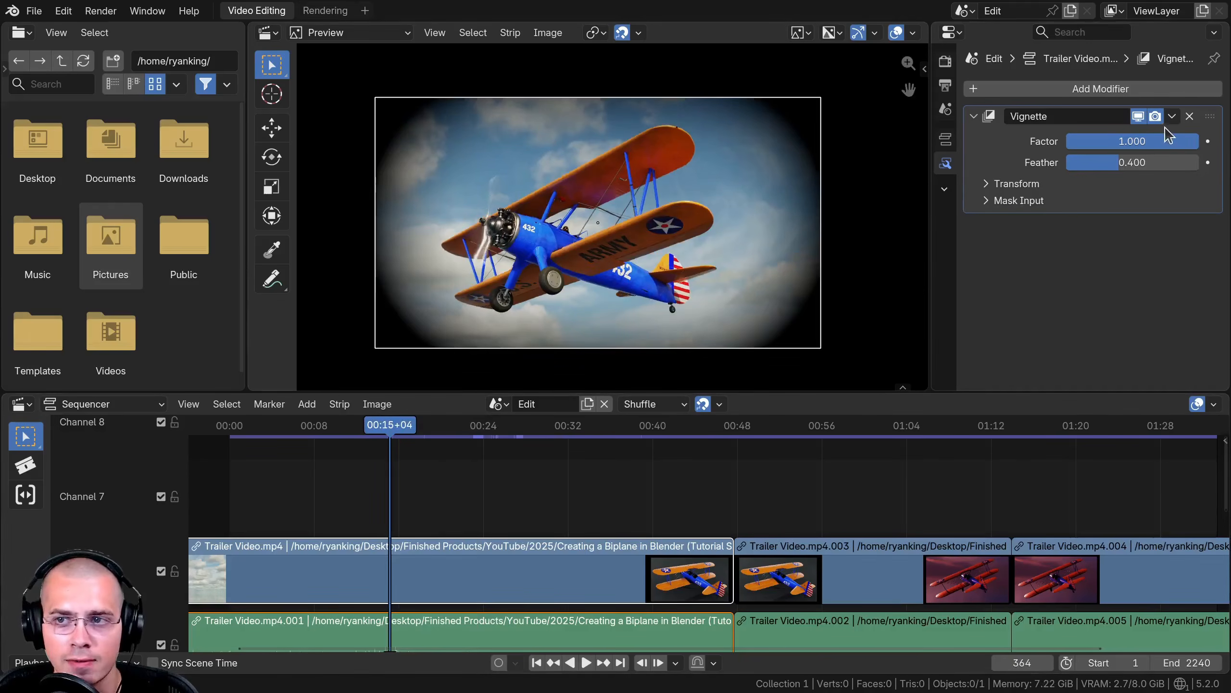
mouse_move(1159, 141)
mouse_down()
mouse_move(1089, 140)
mouse_move(1133, 142)
mouse_move(1160, 162)
mouse_up()
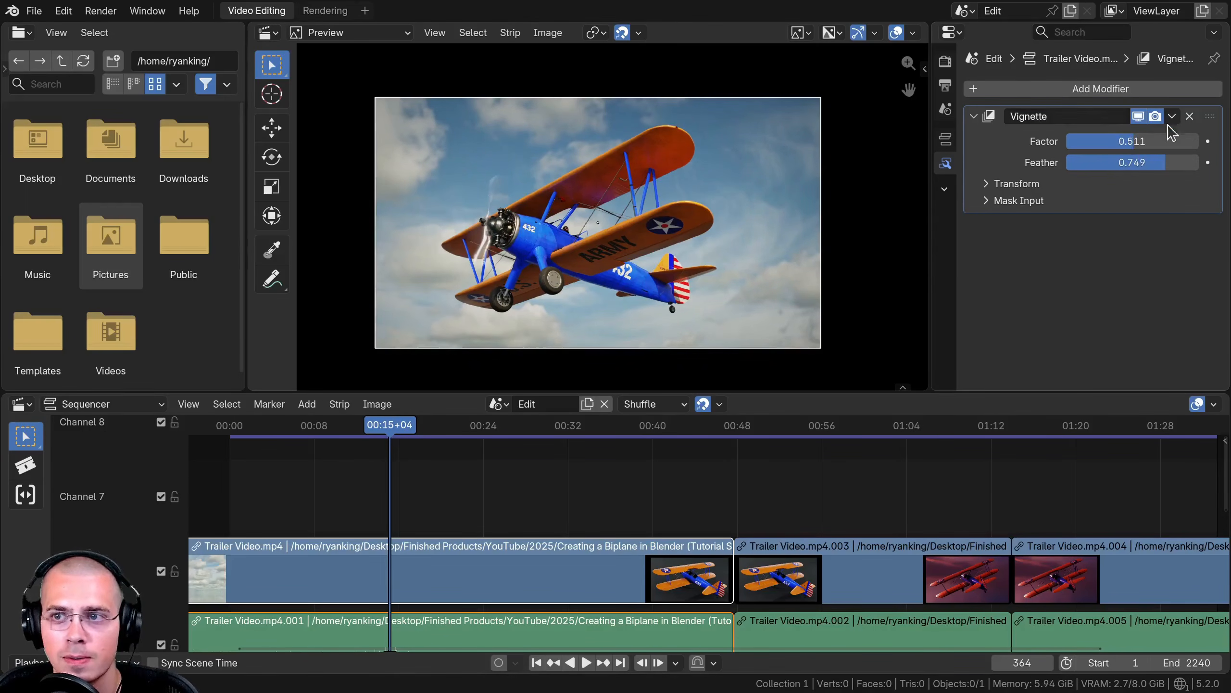
- Add a Paint Filter modifier from the Creative category to the strip
click(1071, 90)
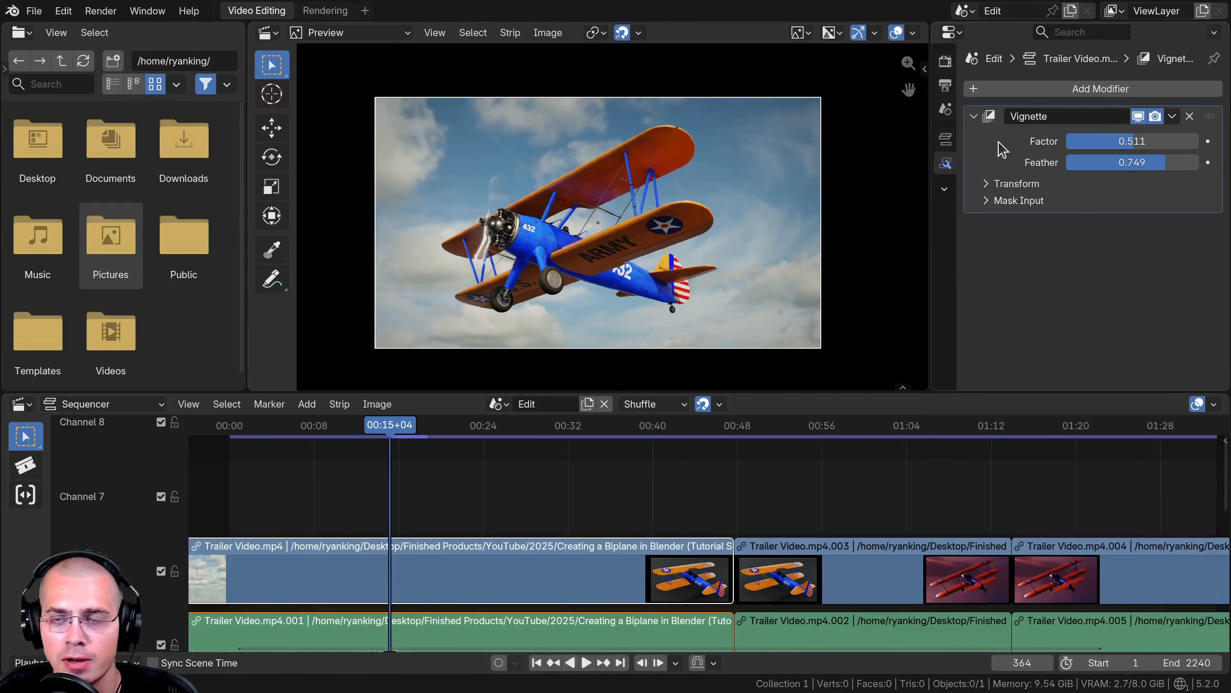
click(1013, 89)
mouse_move(954, 224)
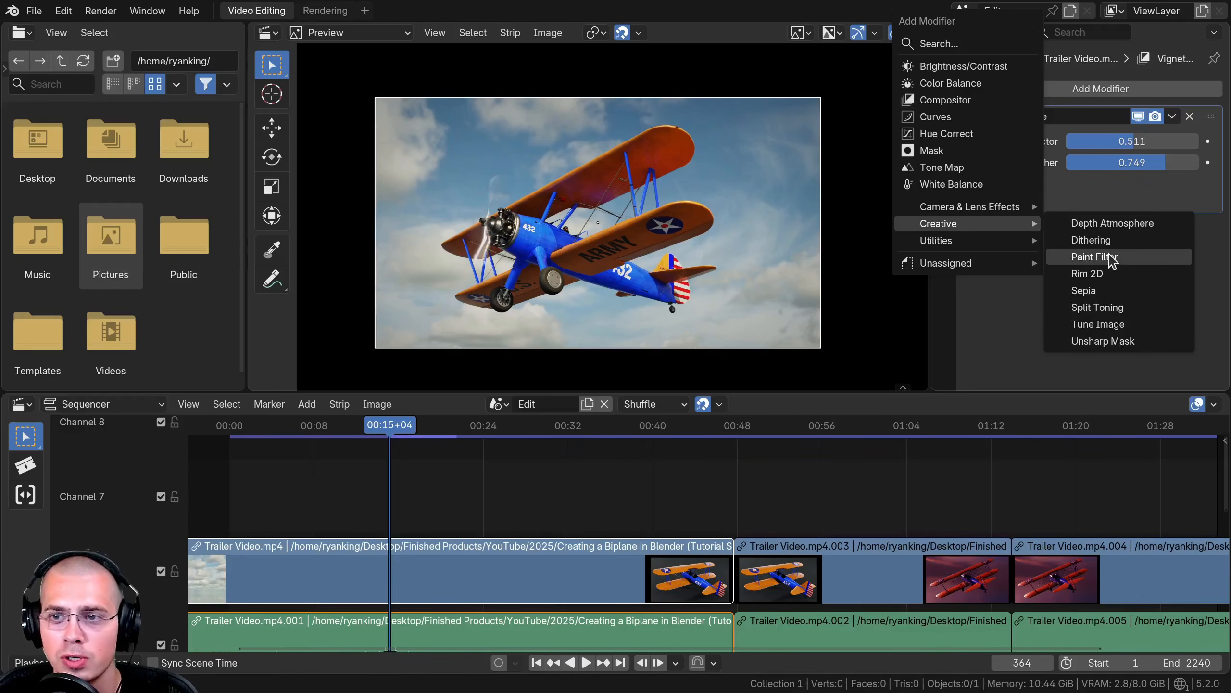
key(Return)
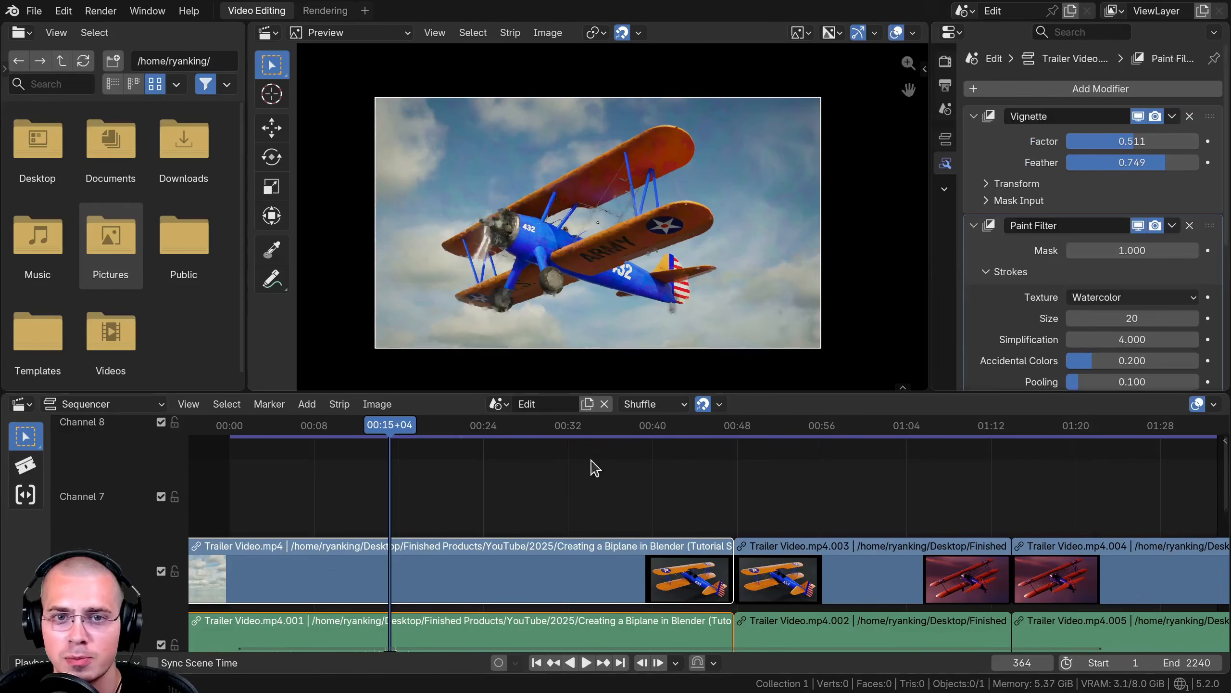
- Zoom and pan the preview to inspect the Paint Filter's watercolor effect on the biplane
scroll(499, 214, up, 5)
middle_drag(497, 214, 726, 189)
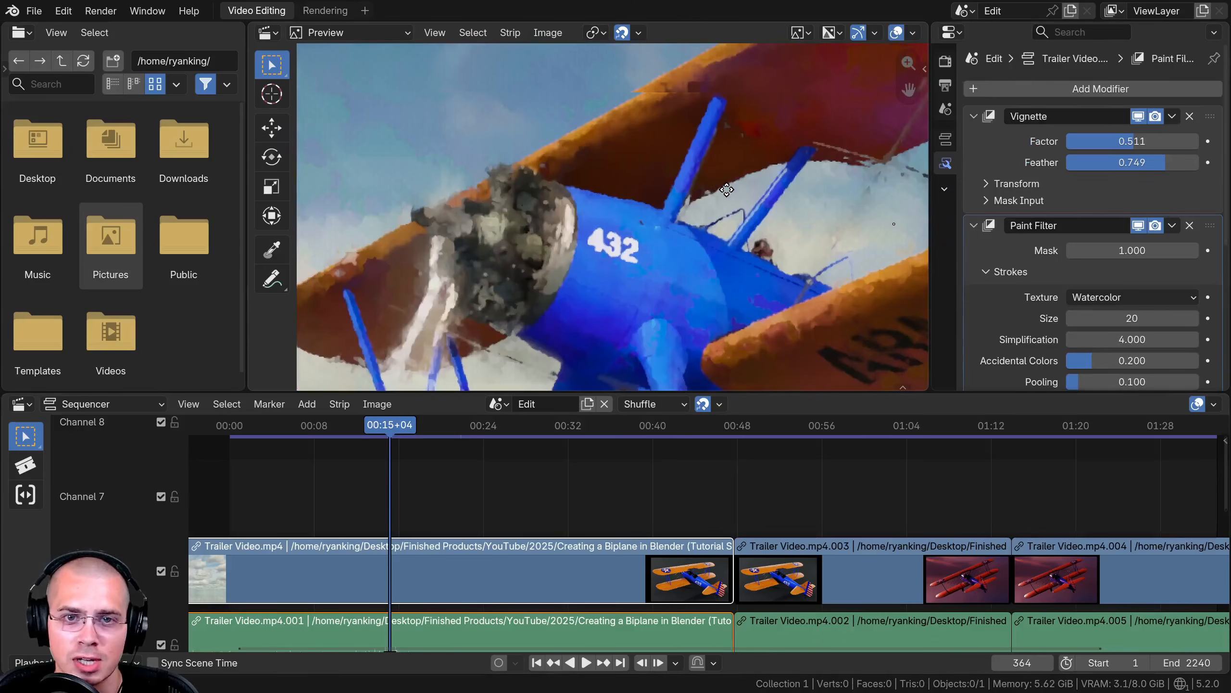
scroll(715, 177, down, 6)
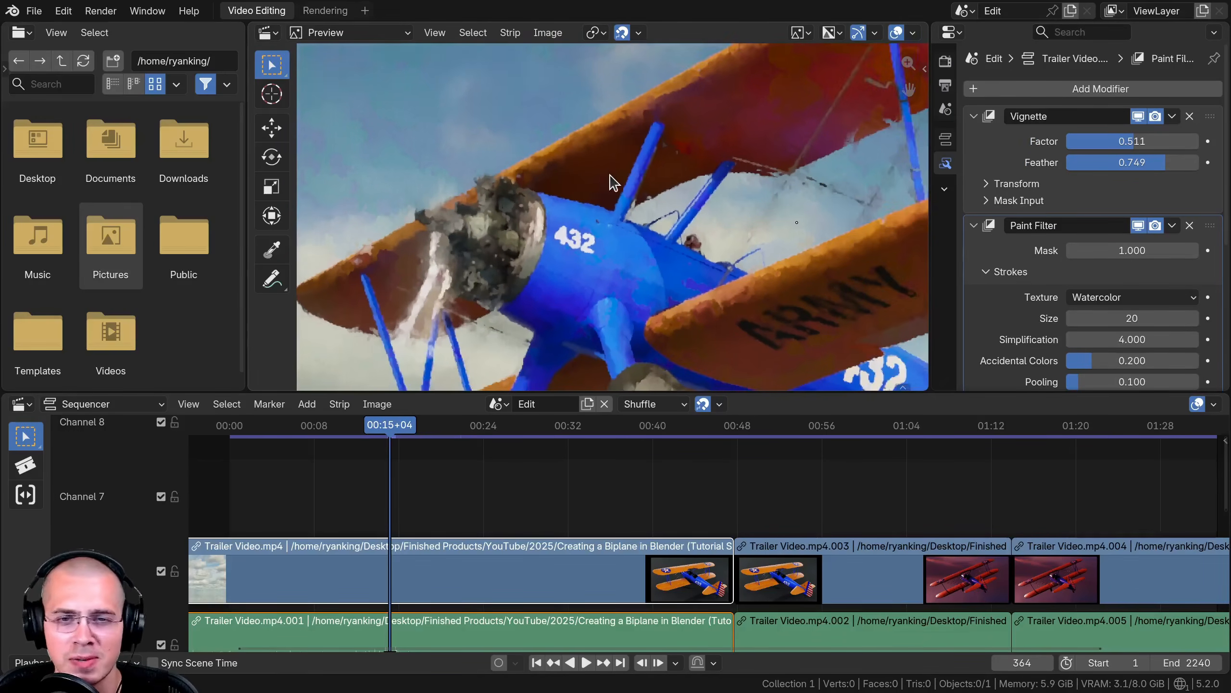
scroll(1092, 275, down, 5)
scroll(1109, 189, up, 5)
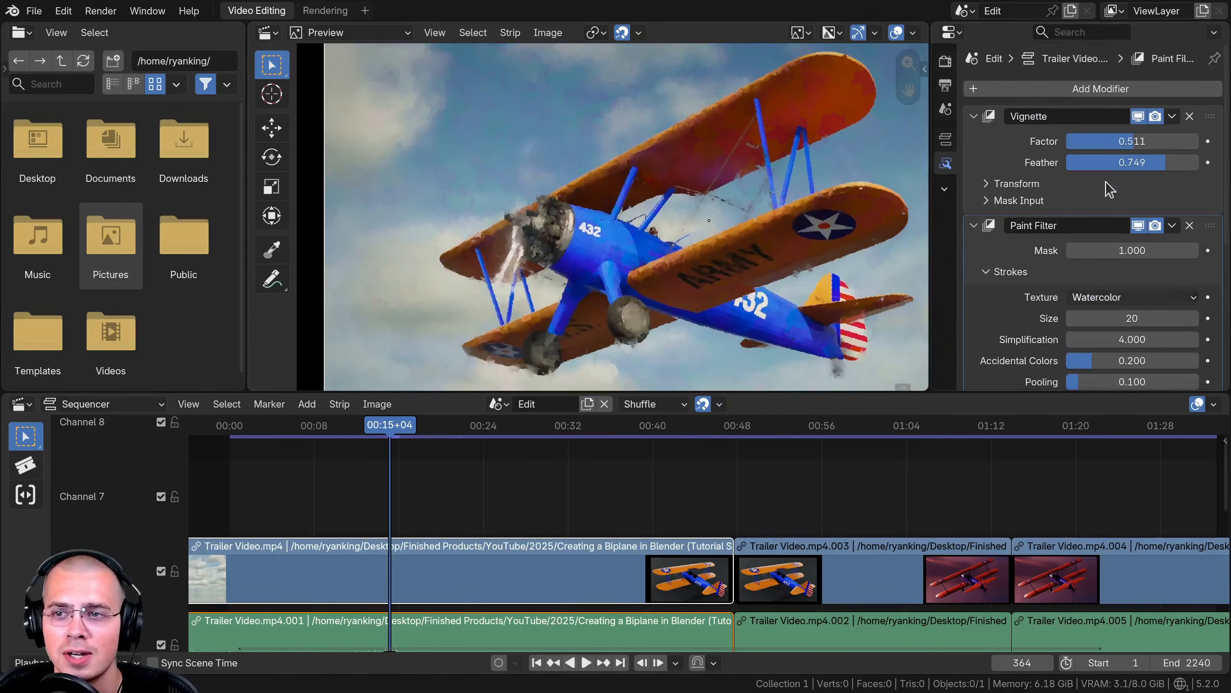
- Remove the Vignette and Paint Filter modifiers from the strip
click(1008, 146)
click(1013, 345)
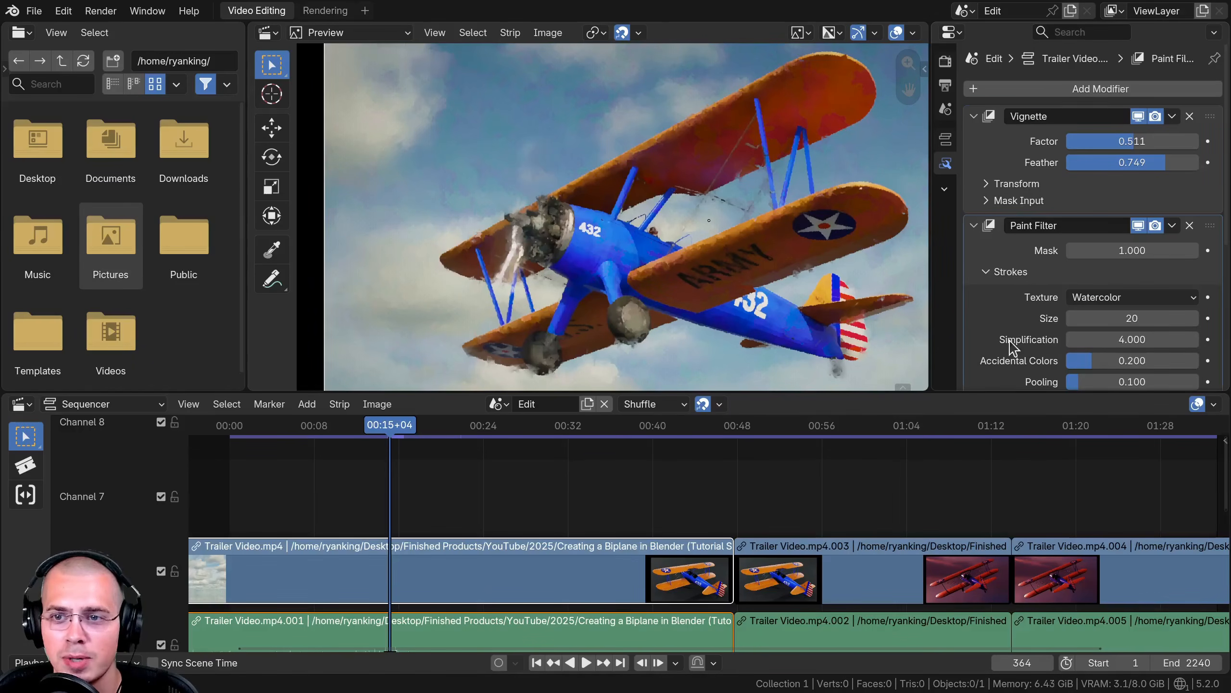
scroll(1018, 280, down, 4)
scroll(975, 276, up, 2)
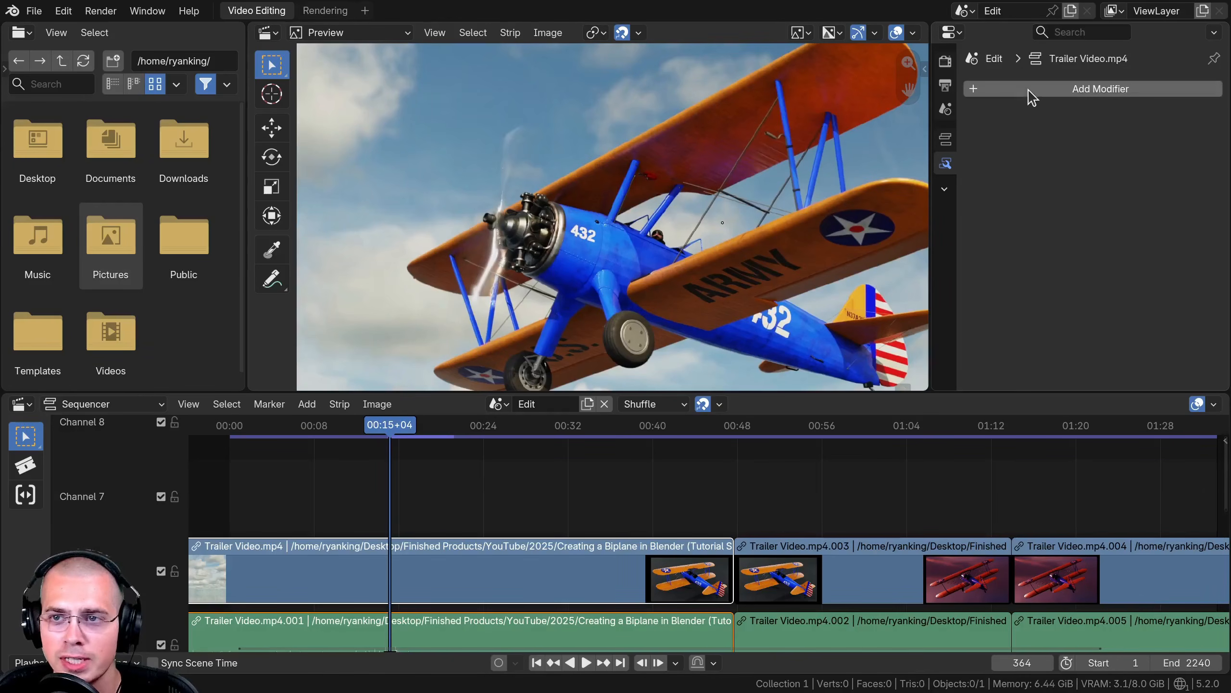
- Add an Exposure Visualization modifier from the Utilities category to the strip
click(1028, 88)
mouse_move(967, 245)
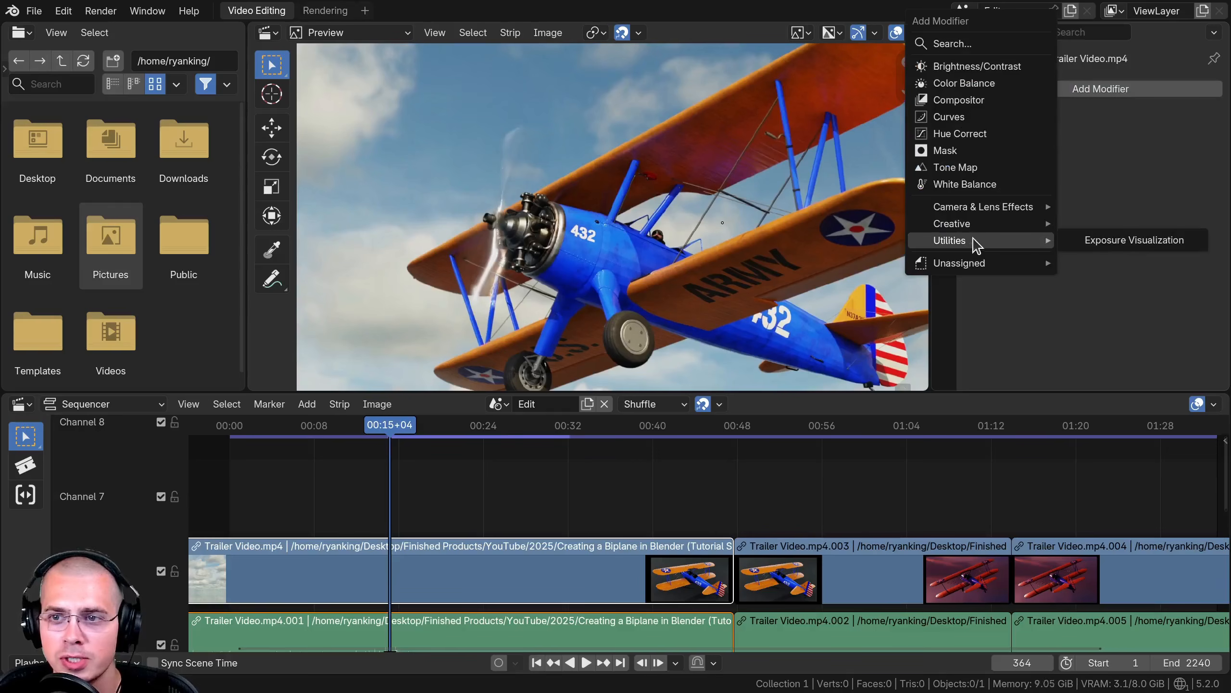
click(1134, 239)
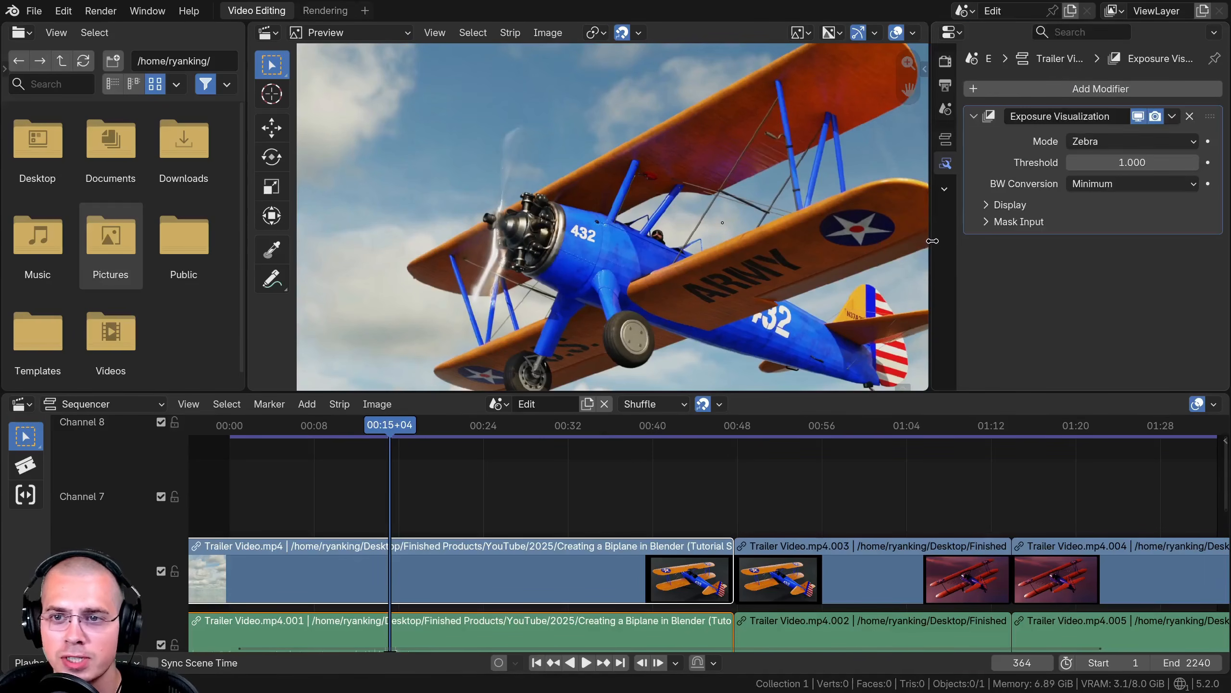
- Set the Exposure Visualization threshold to about 0.39
click(1119, 165)
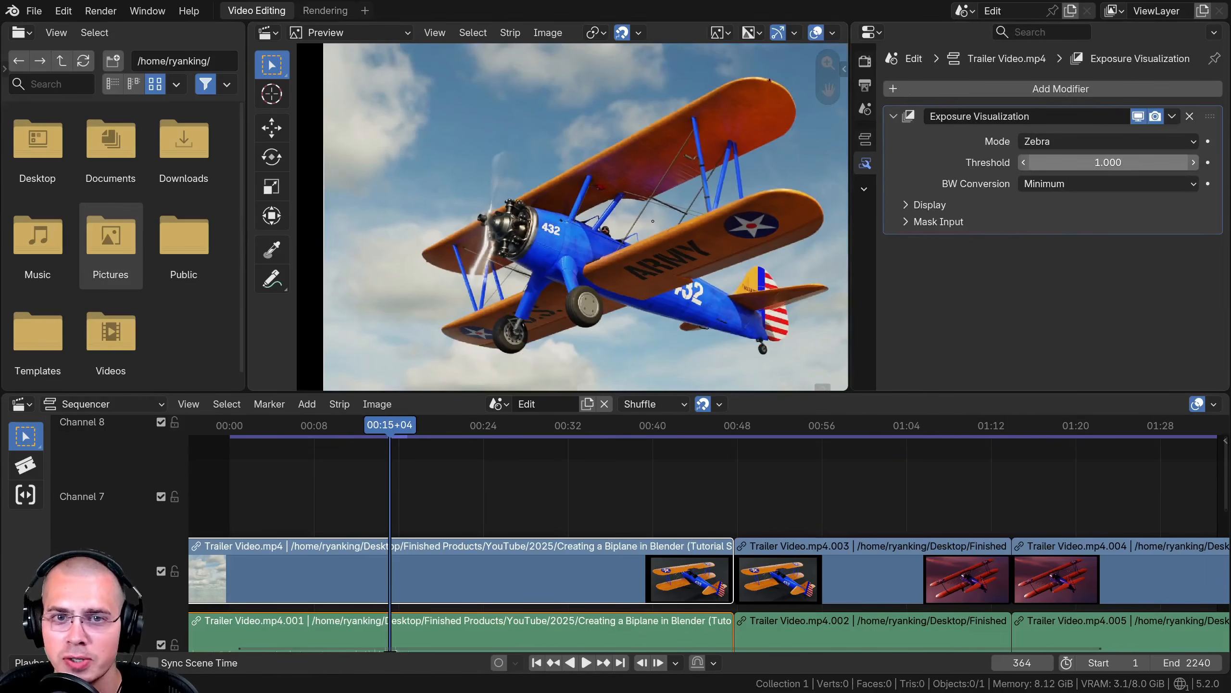
text(0.22)
key(Return)
drag(736, 206, 819, 206)
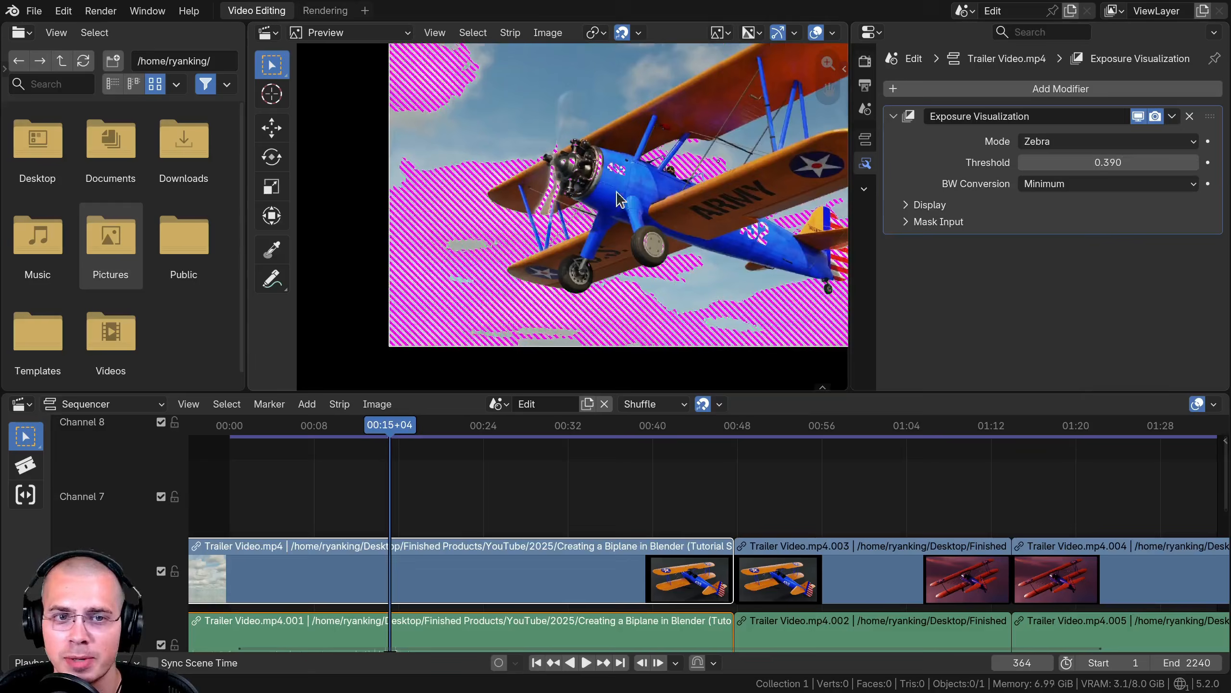
- Inspect the zebra overlay up close and lower the threshold to about 0.36
scroll(397, 173, up, 3)
scroll(460, 190, up, 2)
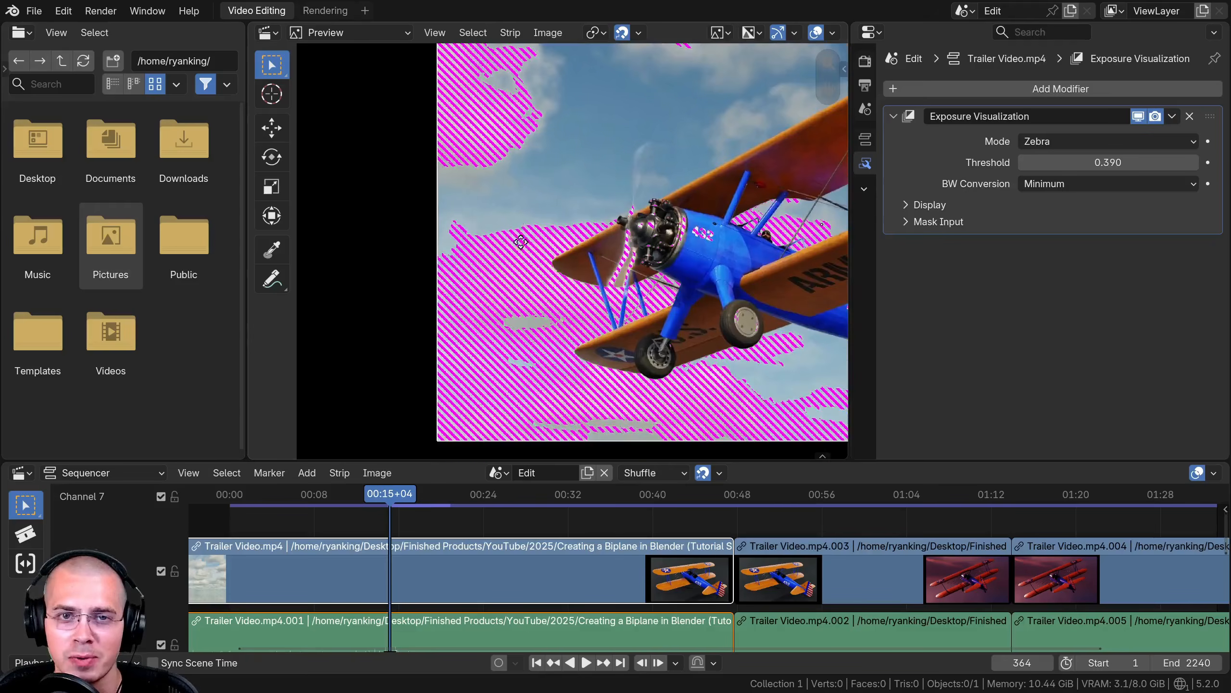
scroll(801, 281, up, 1)
scroll(801, 282, down, 1)
drag(853, 273, 927, 274)
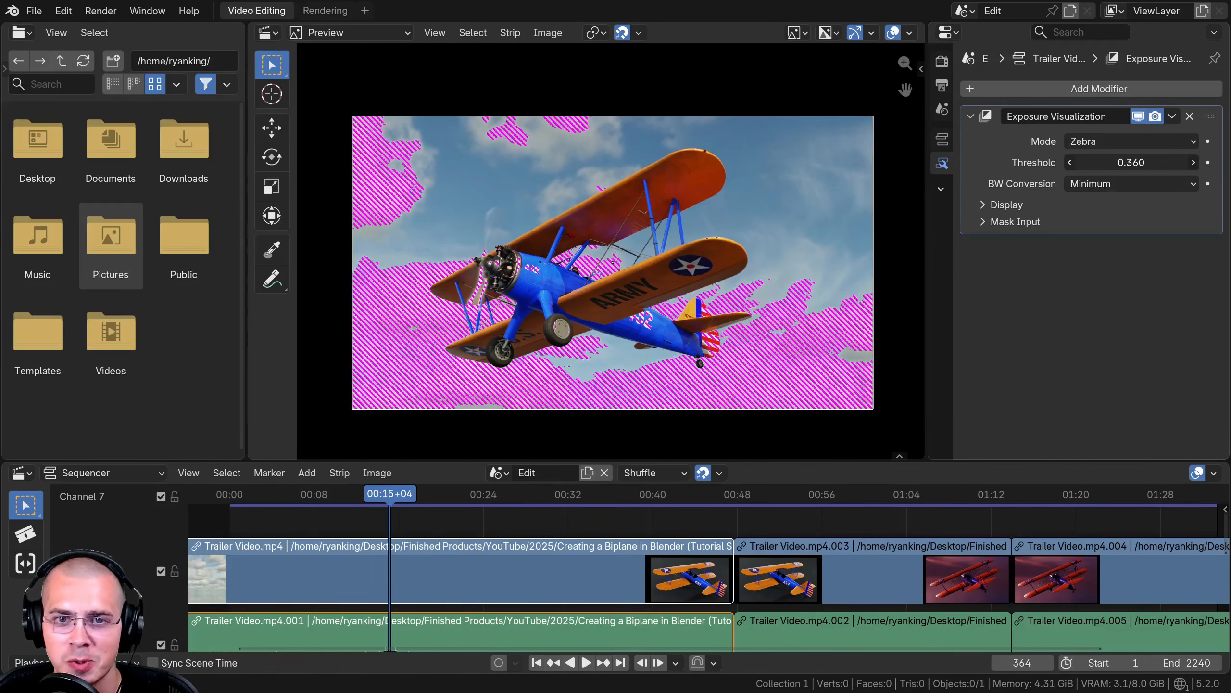
mouse_move(1131, 162)
mouse_down()
mouse_move(1153, 162)
mouse_move(1134, 163)
mouse_up()
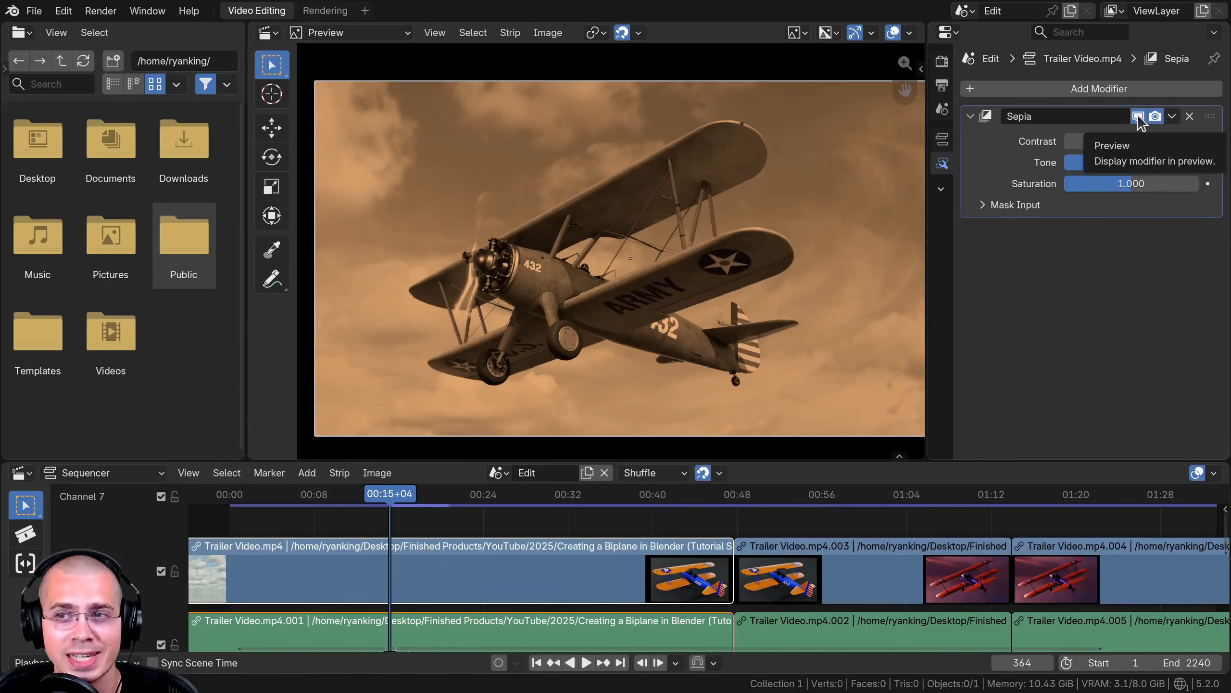
- Toggle the Sepia modifier's preview display off and on to compare the effect
click(1137, 115)
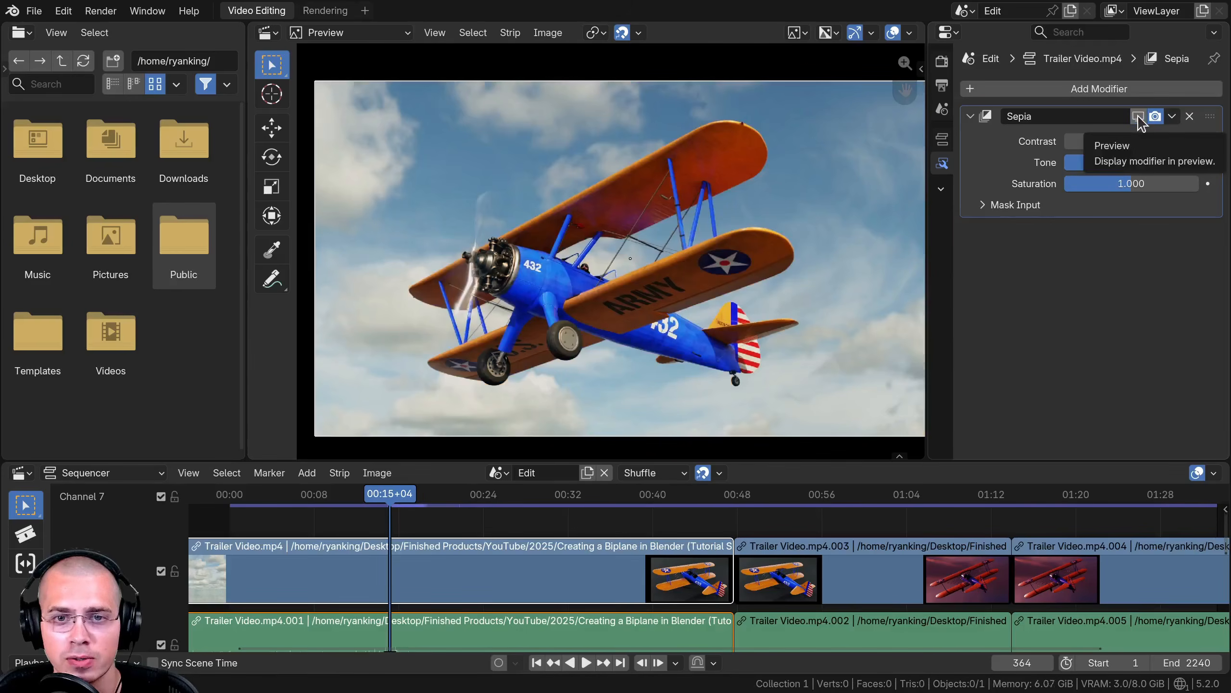
click(1137, 116)
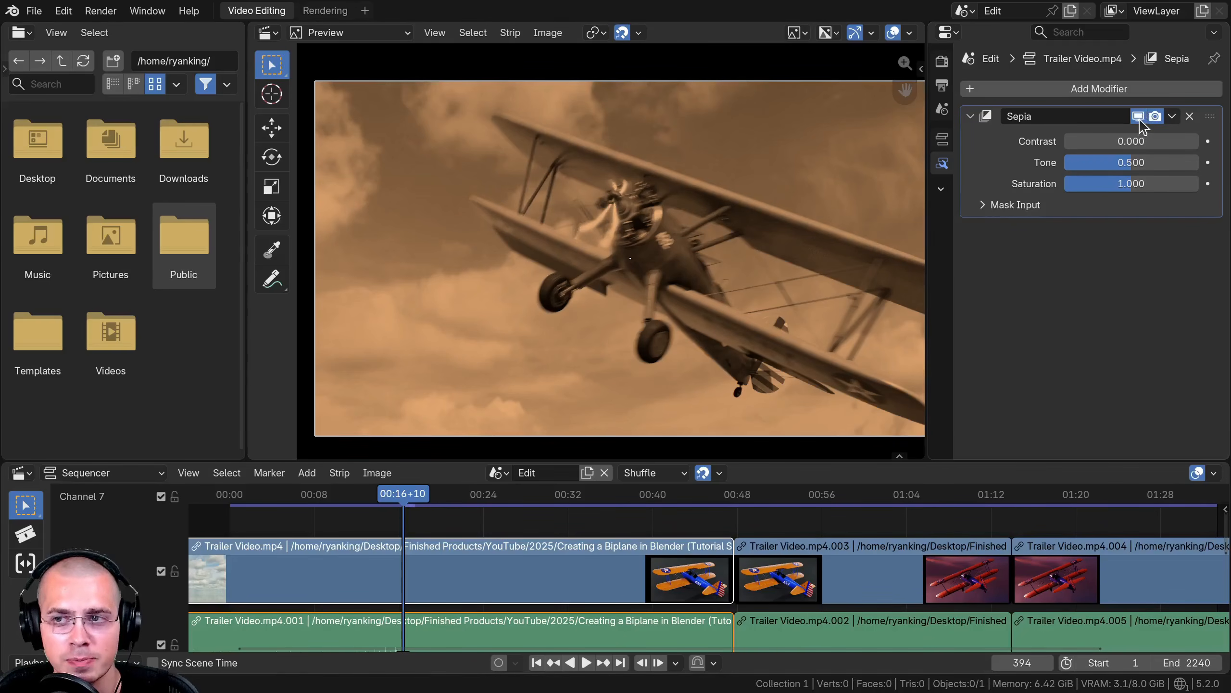
click(1137, 115)
click(1137, 115)
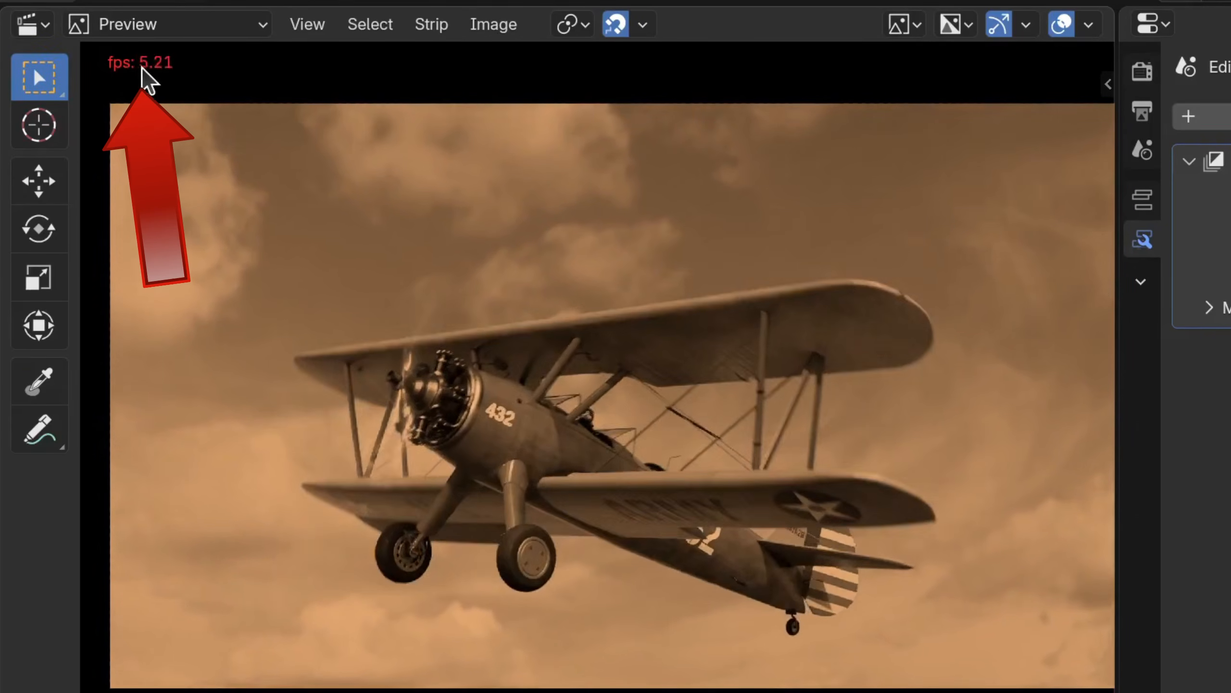
- Play the clip with Sepia applied, then disable the modifier's preview display
key(space)
key(space)
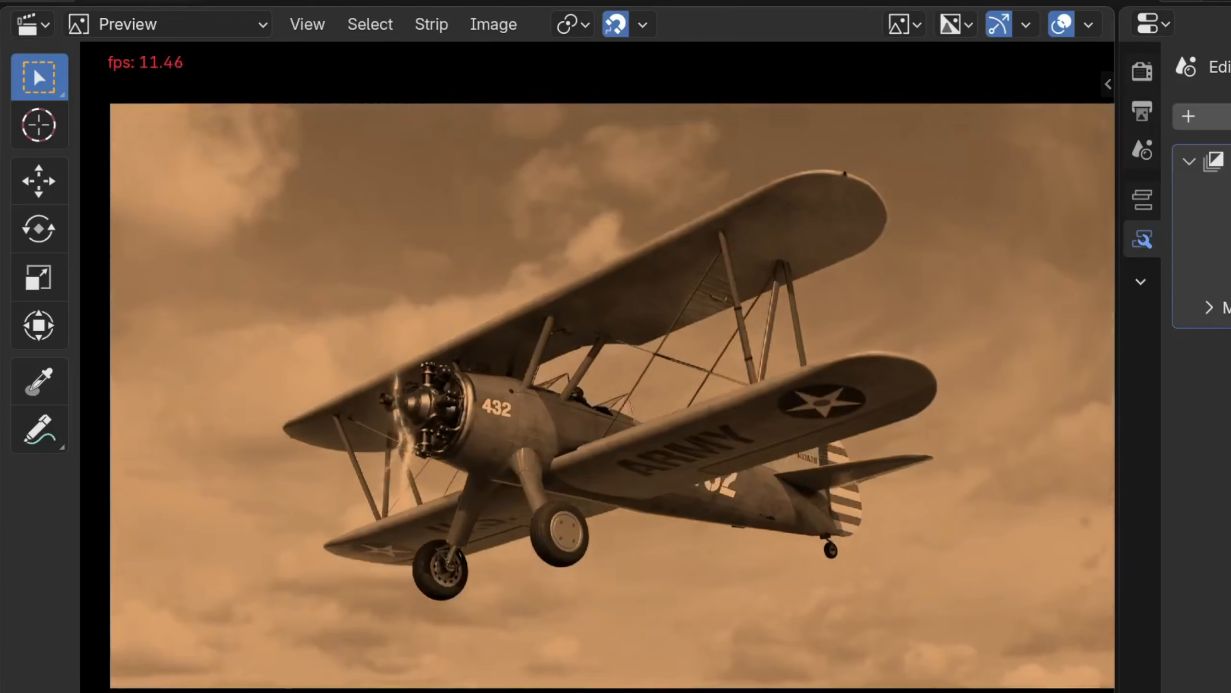
key(space)
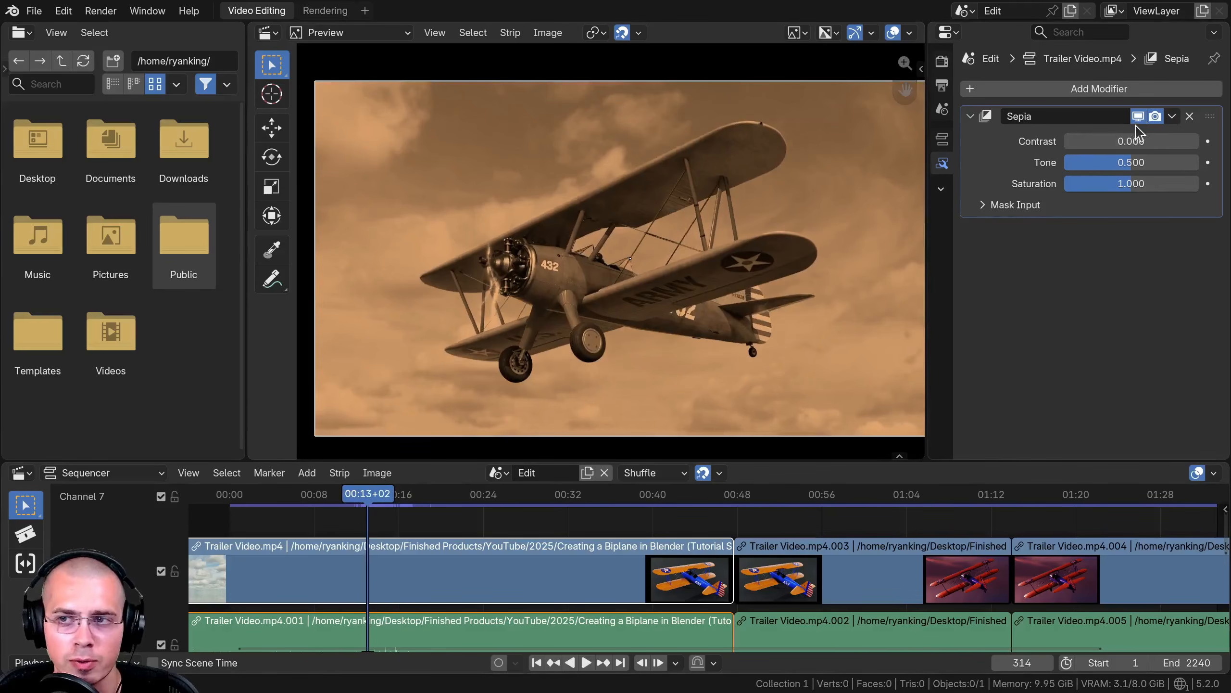
click(1137, 117)
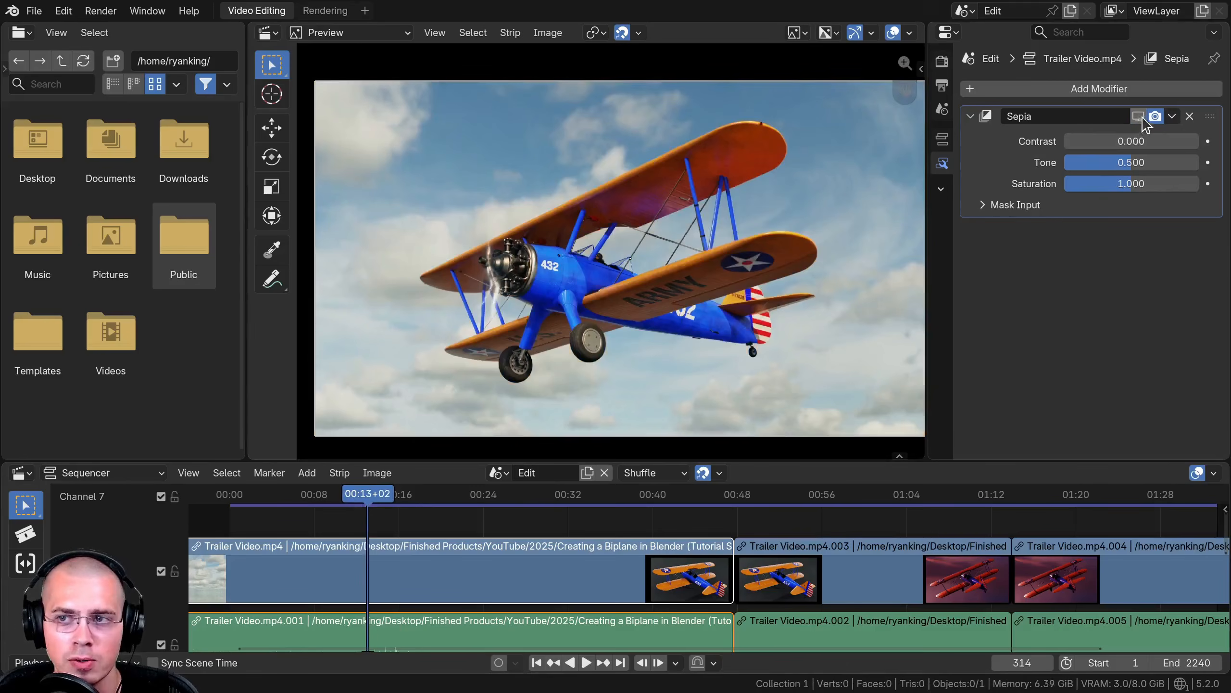
- Play the clip and render the current frame to view the Sepia effect in the final render, then close the render
key(space)
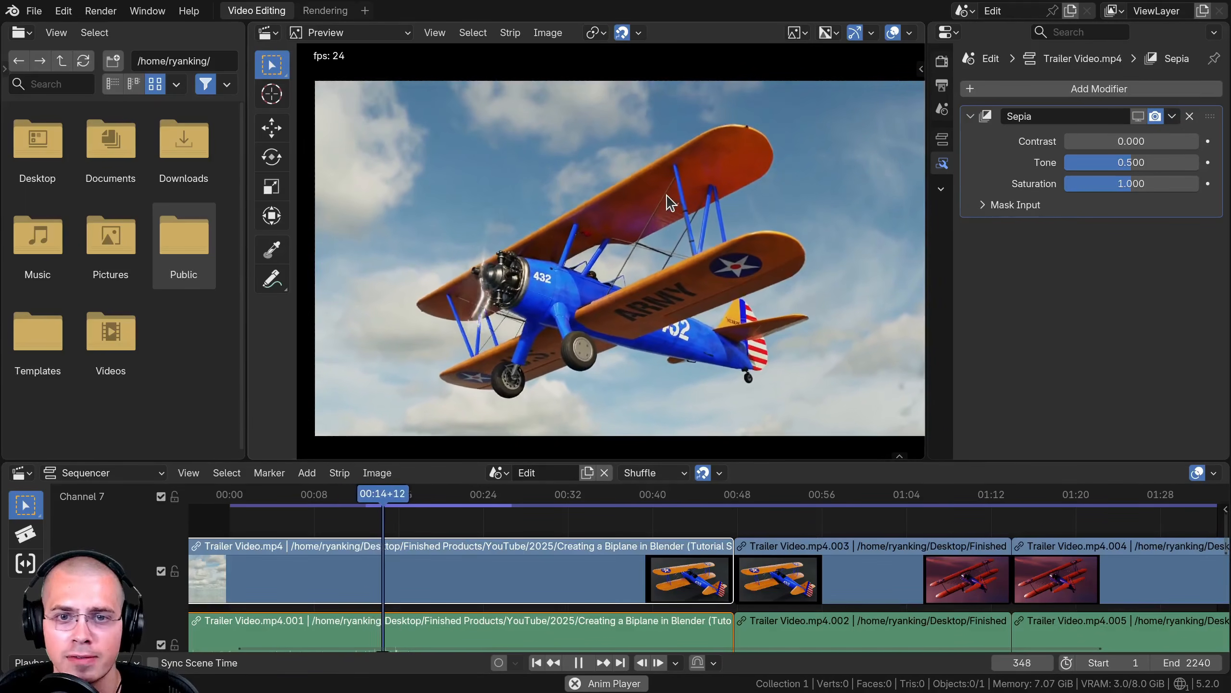
key(space)
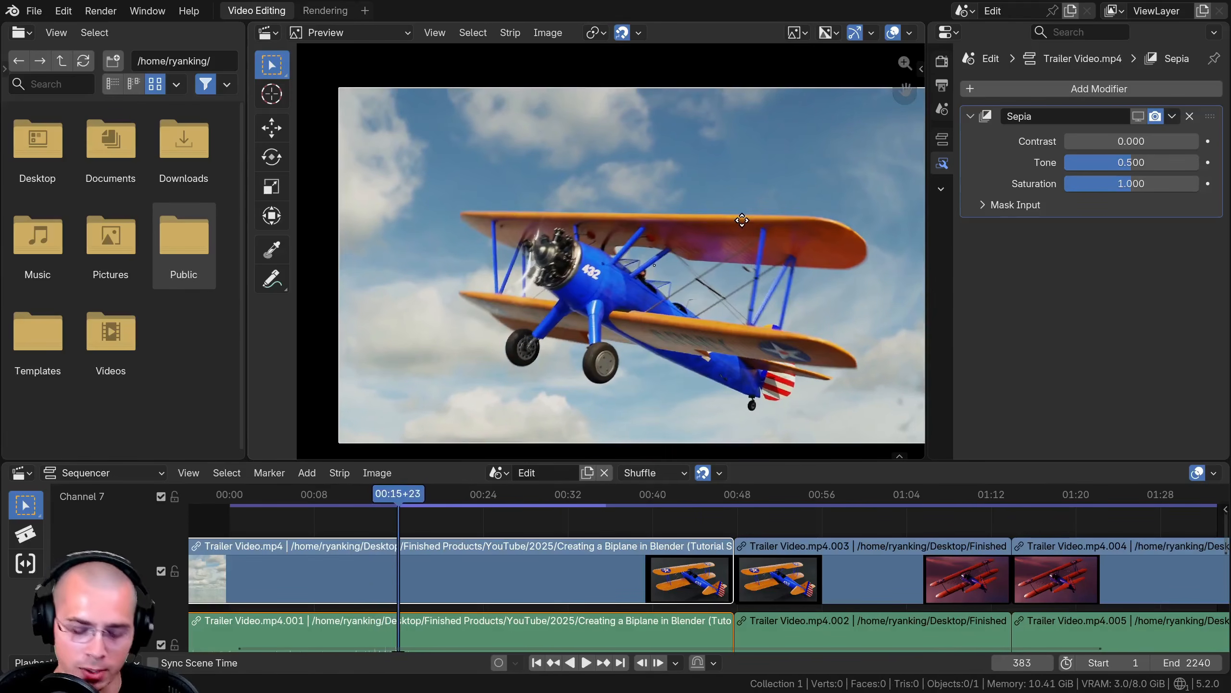
key(F12)
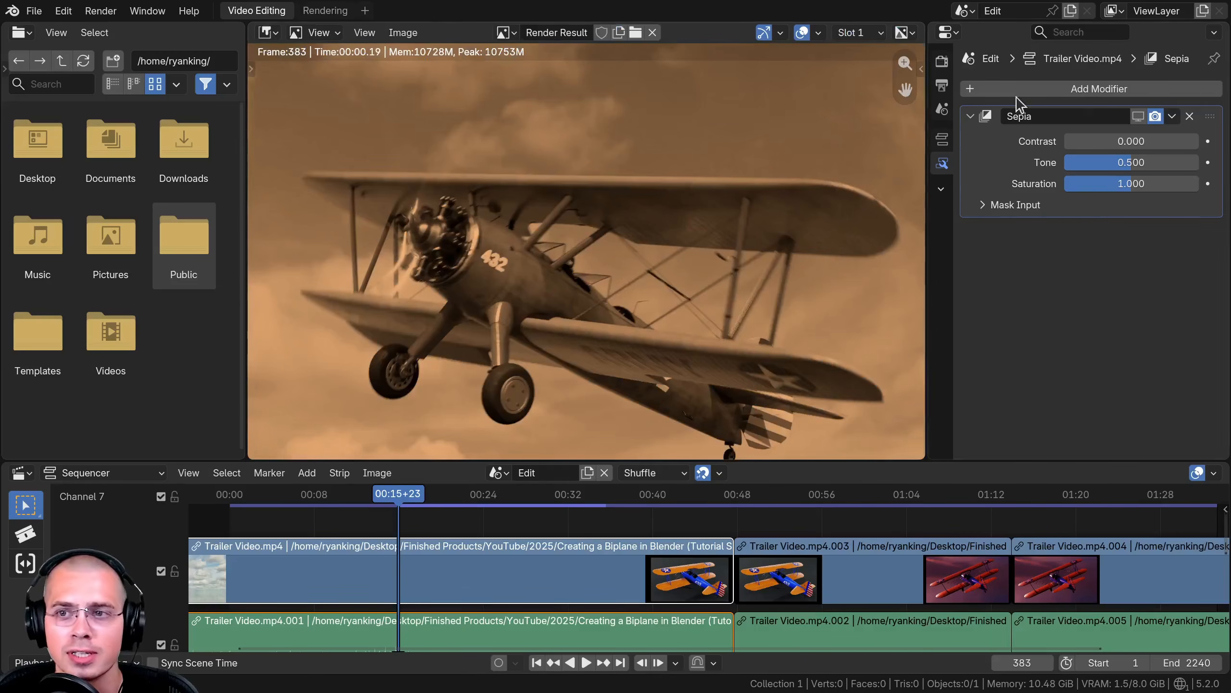
key(Escape)
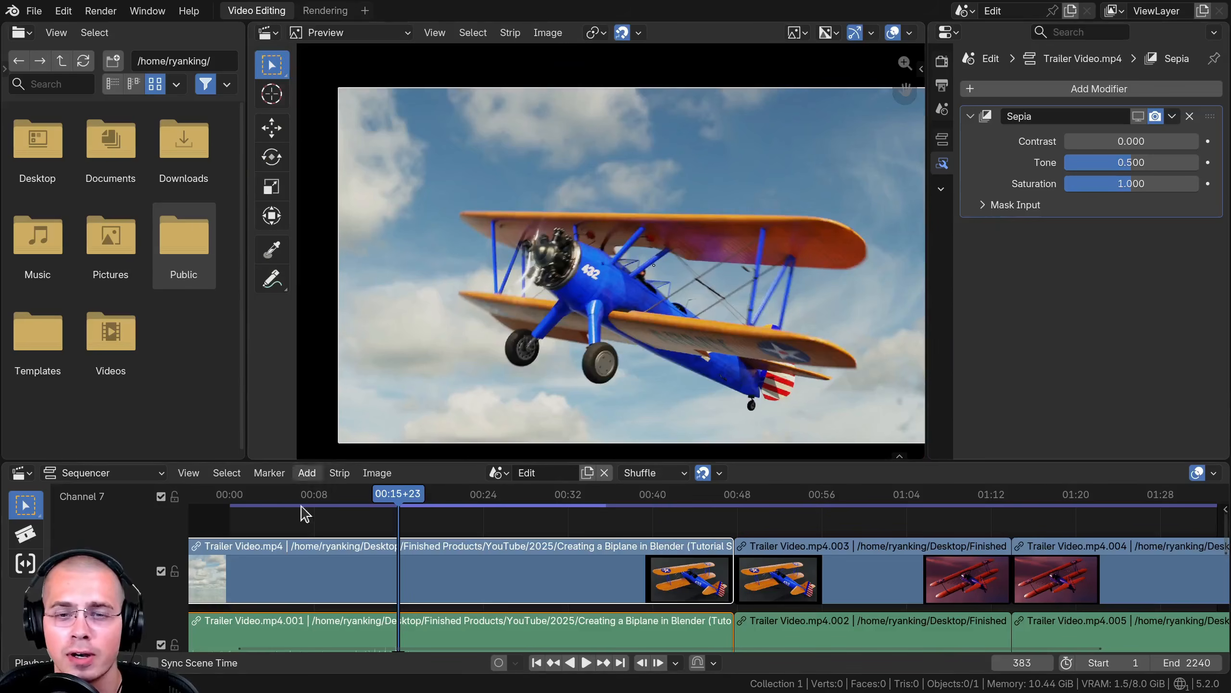
key(space)
key(Escape)
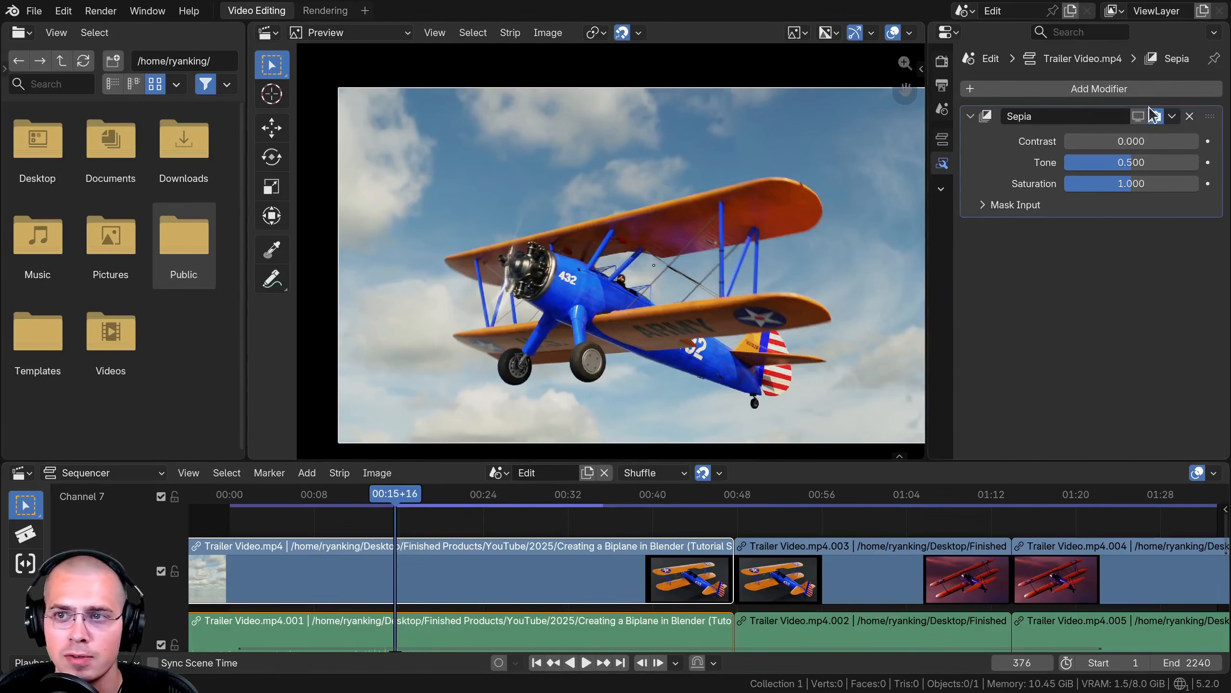
- Toggle the Sepia modifier's preview display on and off during playback to compare the result
click(1137, 116)
click(1137, 116)
key(space)
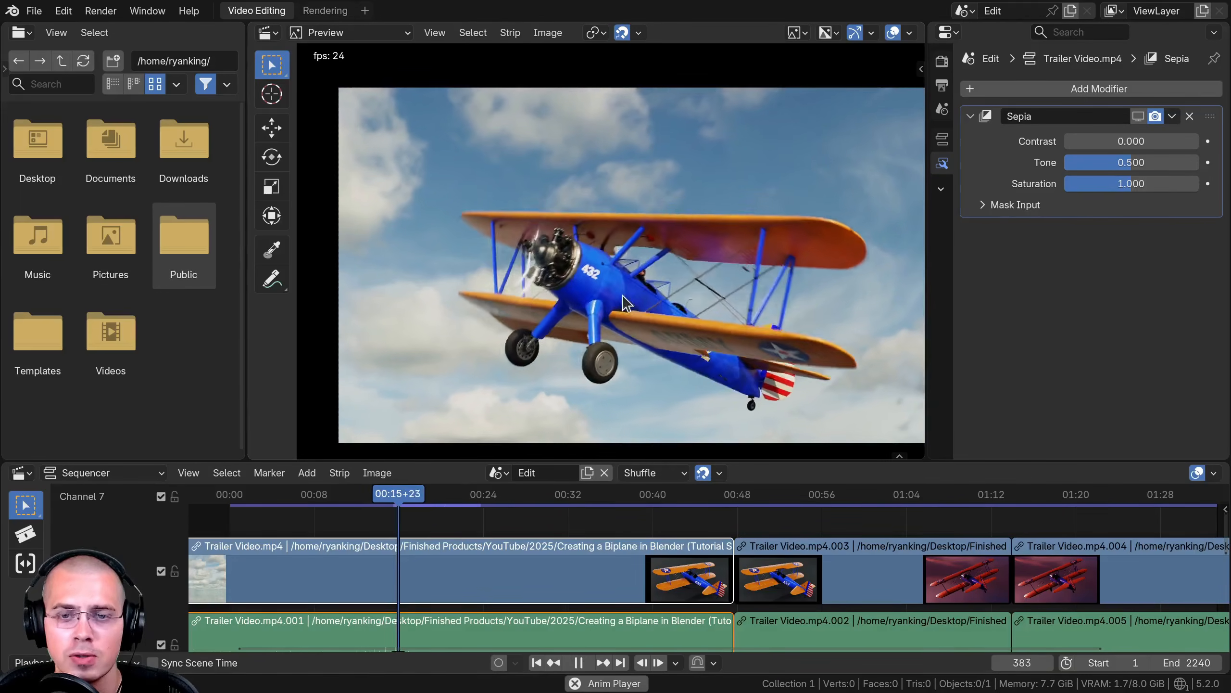
click(1137, 118)
click(1137, 117)
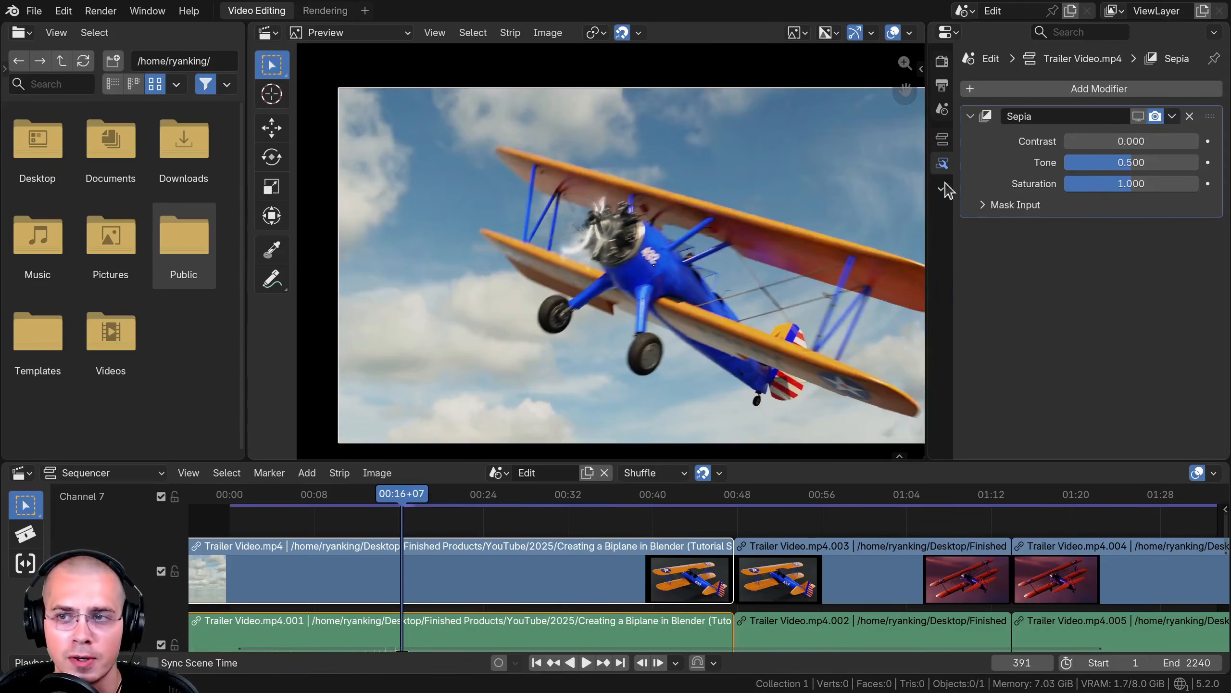
- Duplicate the Sepia modifier and delete the copy
click(1172, 117)
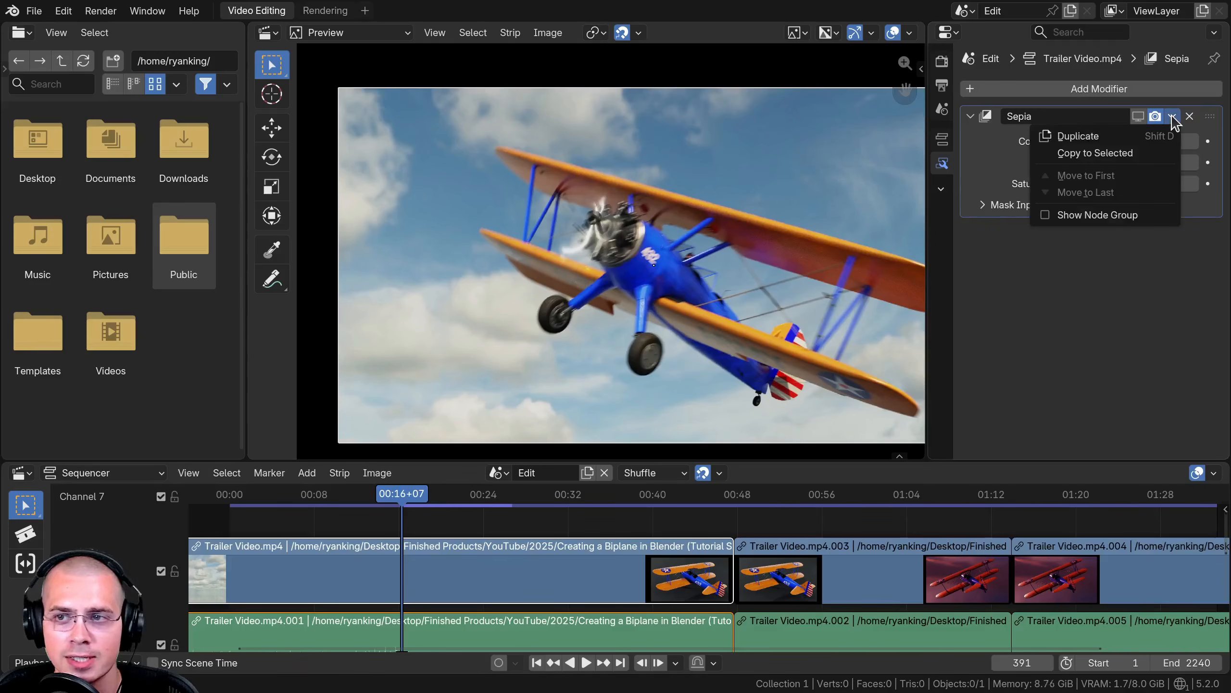
click(1084, 135)
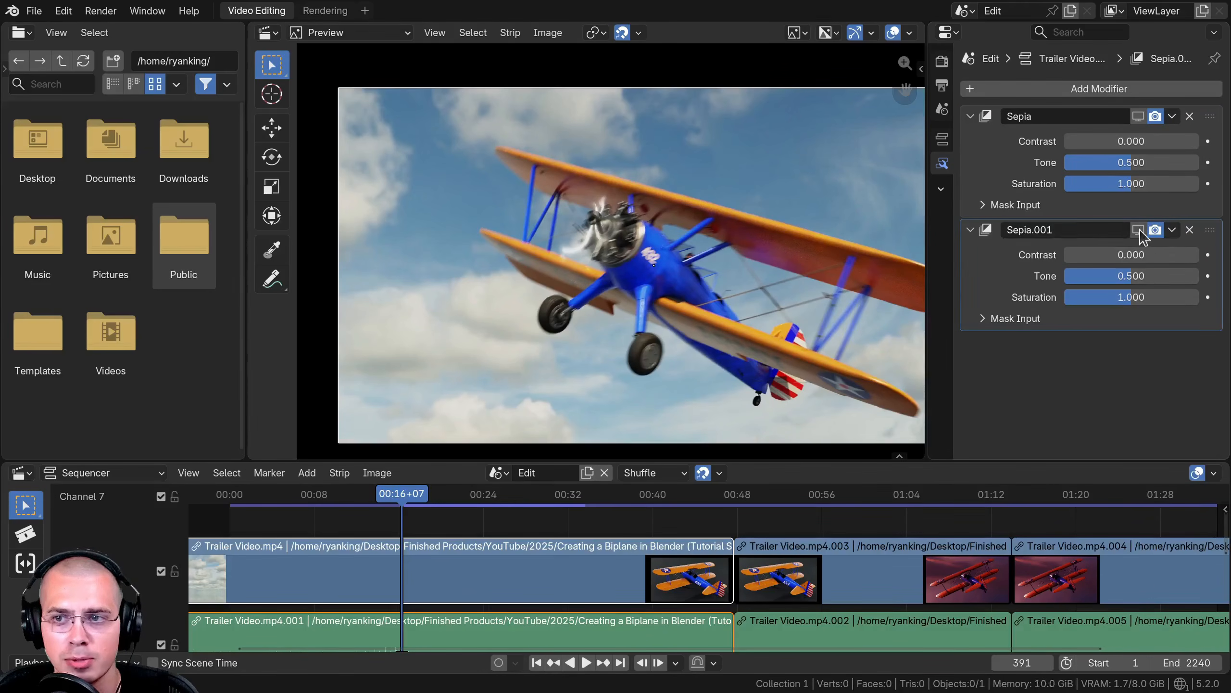
click(1190, 230)
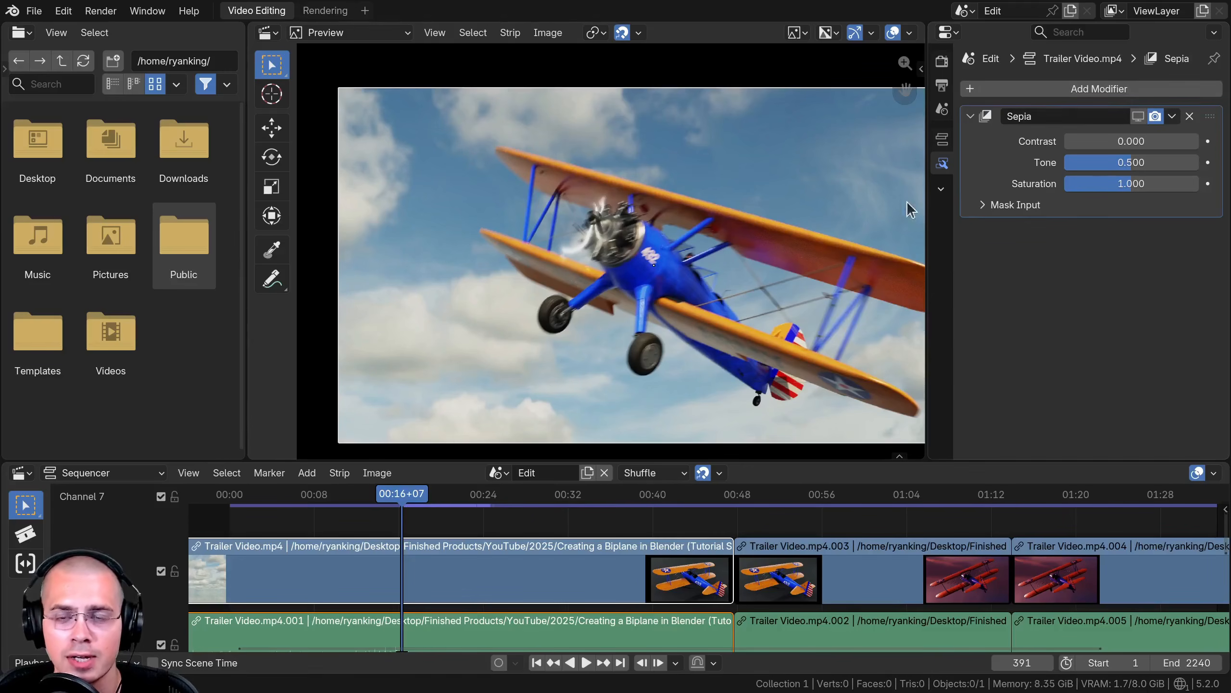
- Duplicate a video strip, place the copy at the end of the sequence, and reselect the first strip
scroll(863, 340, down, 1)
scroll(729, 539, down, 10)
ctrl+middle_drag(729, 541, 698, 582)
scroll(824, 589, up, 7)
mouse_move(802, 592)
middle_down()
mouse_move(771, 603)
mouse_move(800, 577)
middle_up()
click(792, 590)
key(shift+d)
click(908, 589)
click(476, 576)
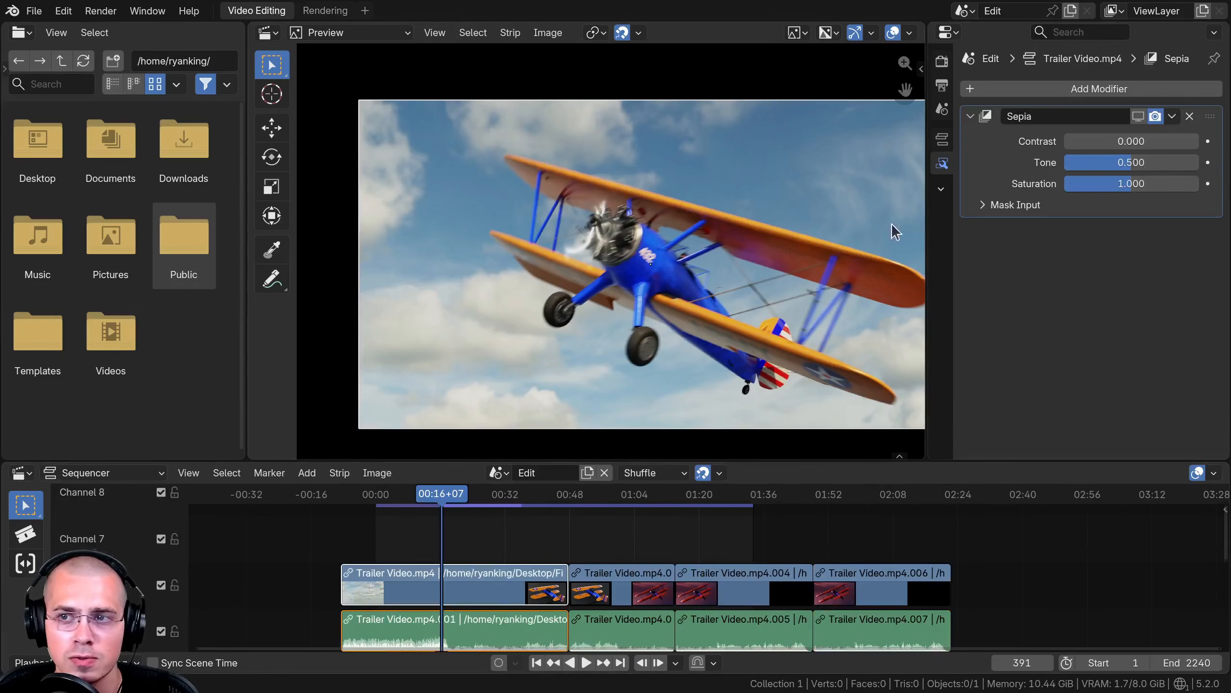
- Try copying Sepia to selected strips, then enable its preview and set Tone to about 0.667 and Saturation to about 1.525
click(1172, 116)
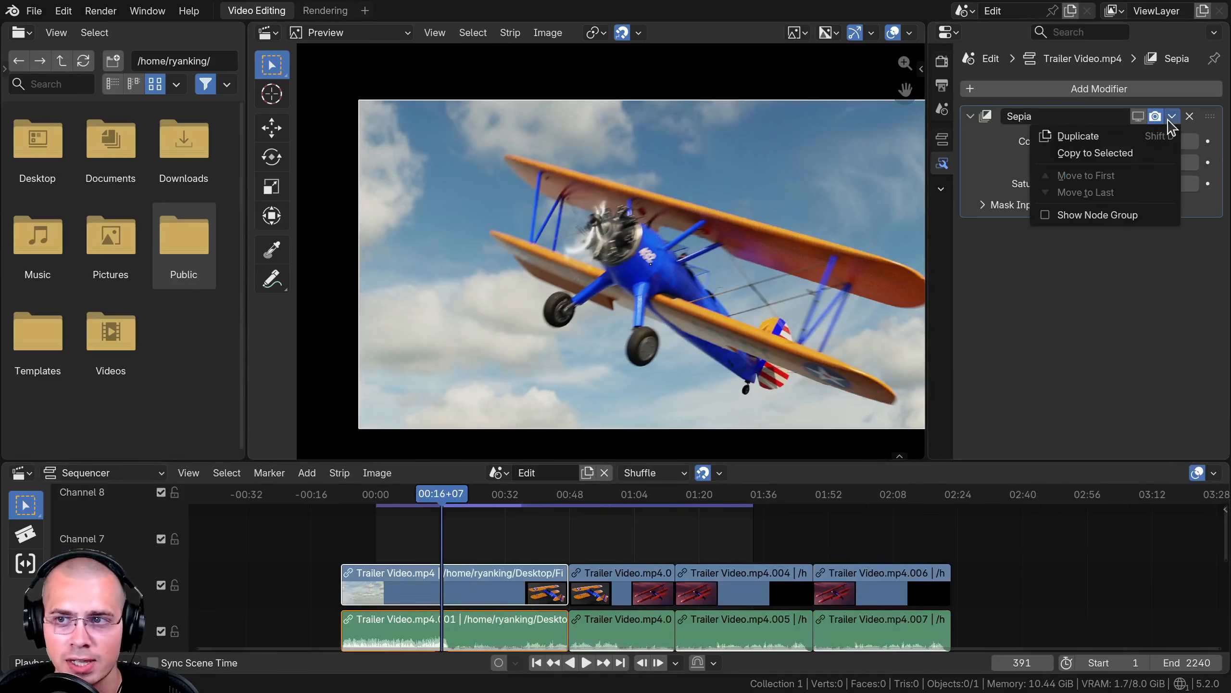
click(1103, 156)
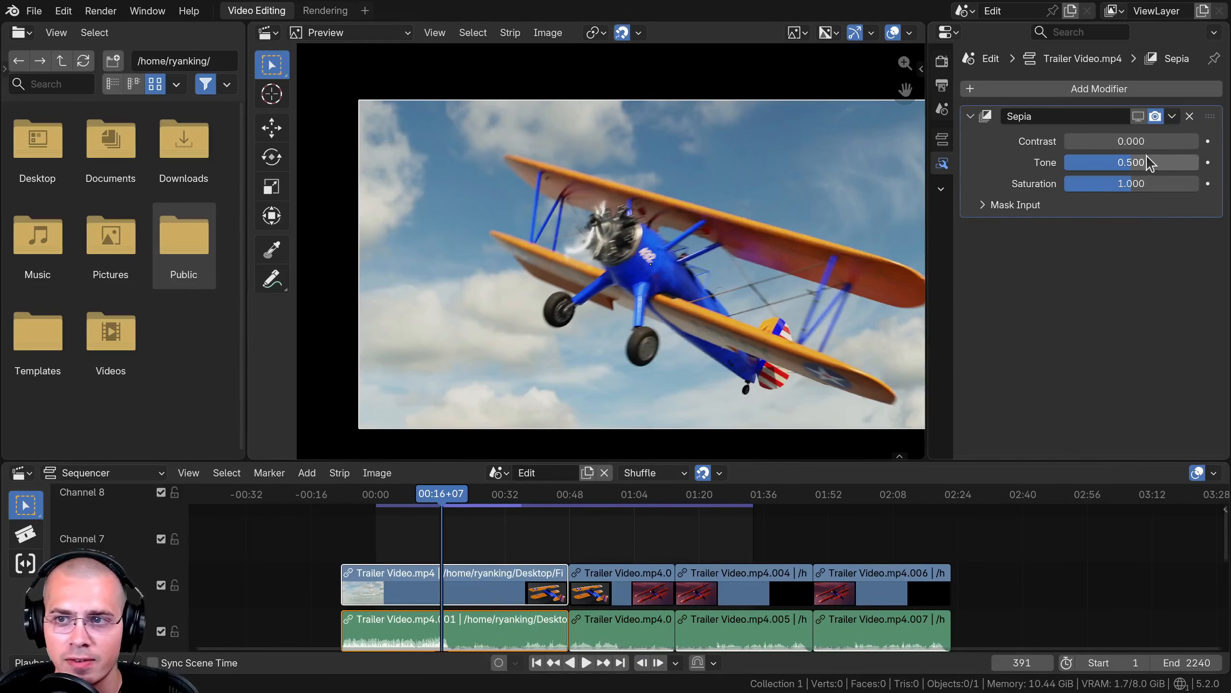
click(1138, 116)
drag(1129, 162, 1168, 184)
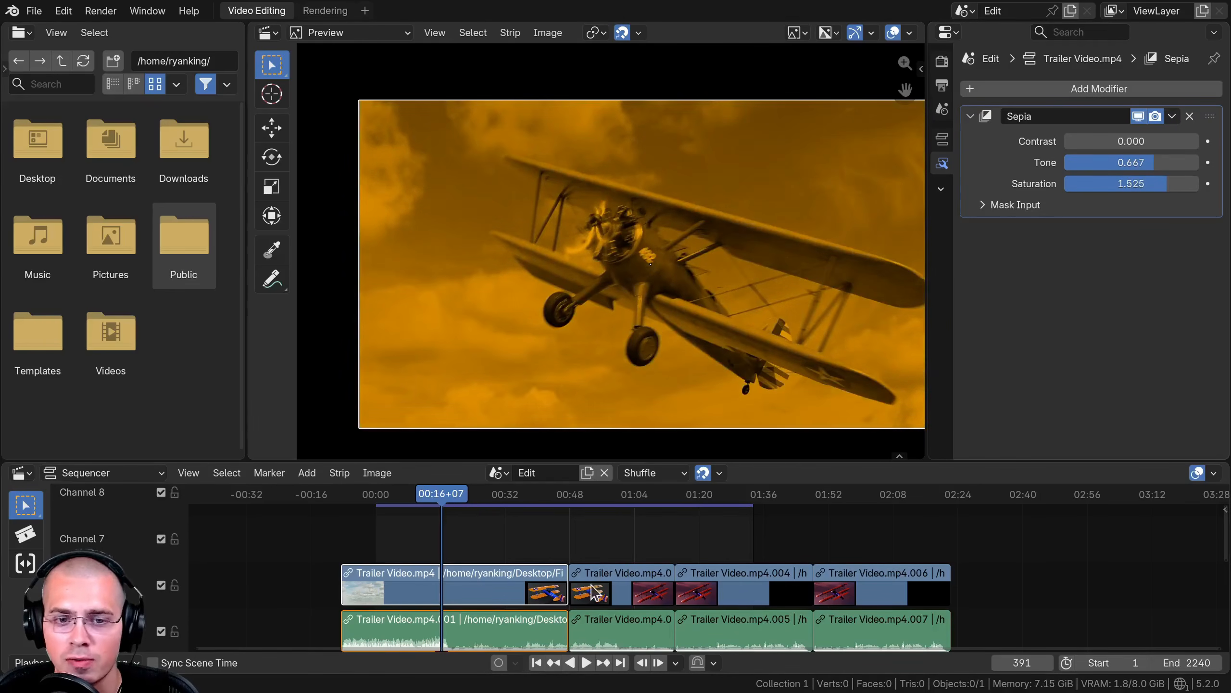
- Box-select all video and audio strips and copy the Sepia modifier to the selected strips
scroll(595, 593, down, 2)
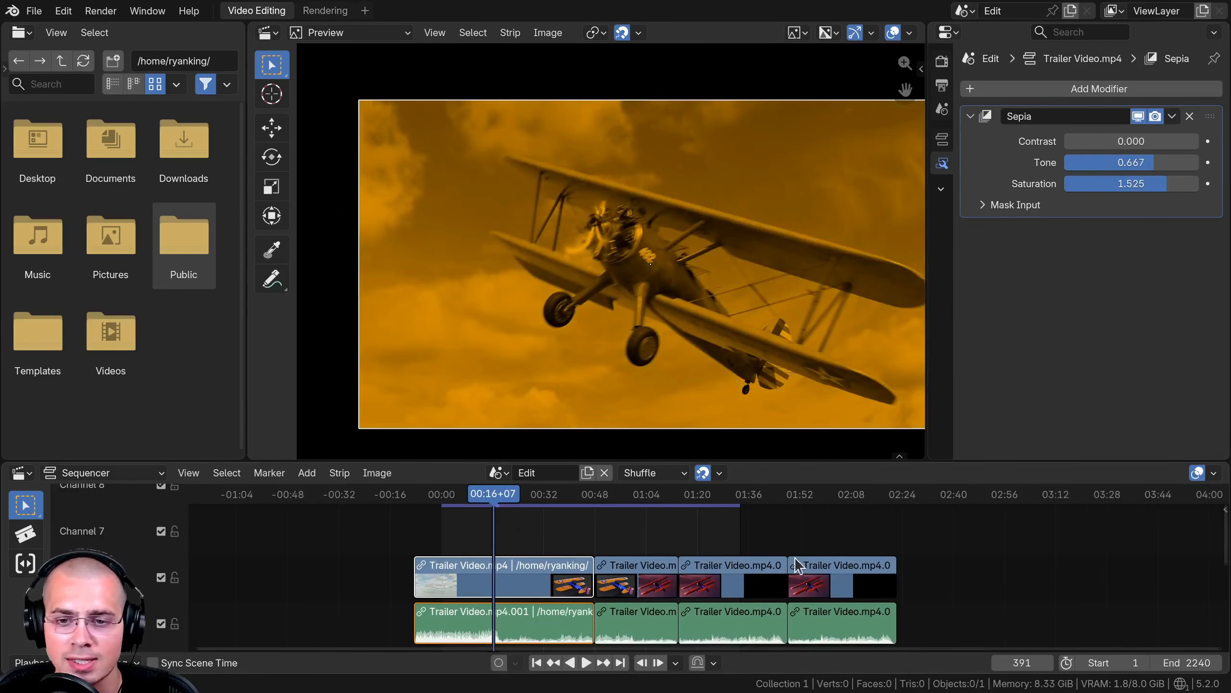
scroll(929, 544, up, 1)
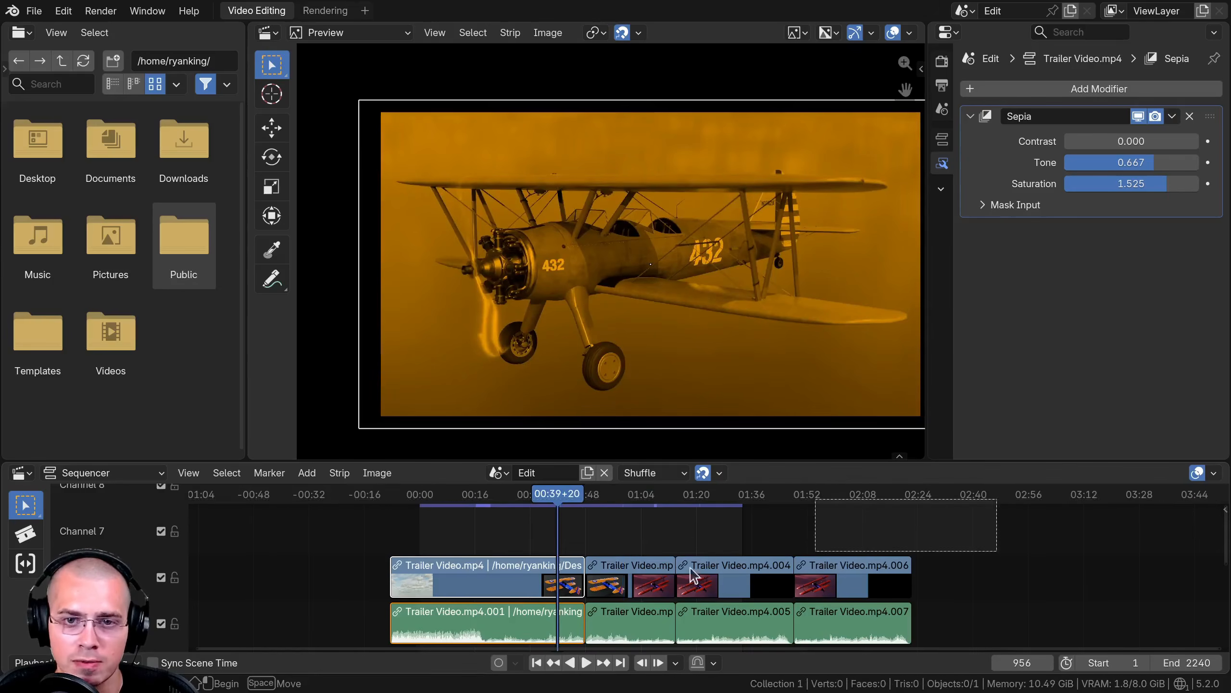
drag(690, 568, 431, 609)
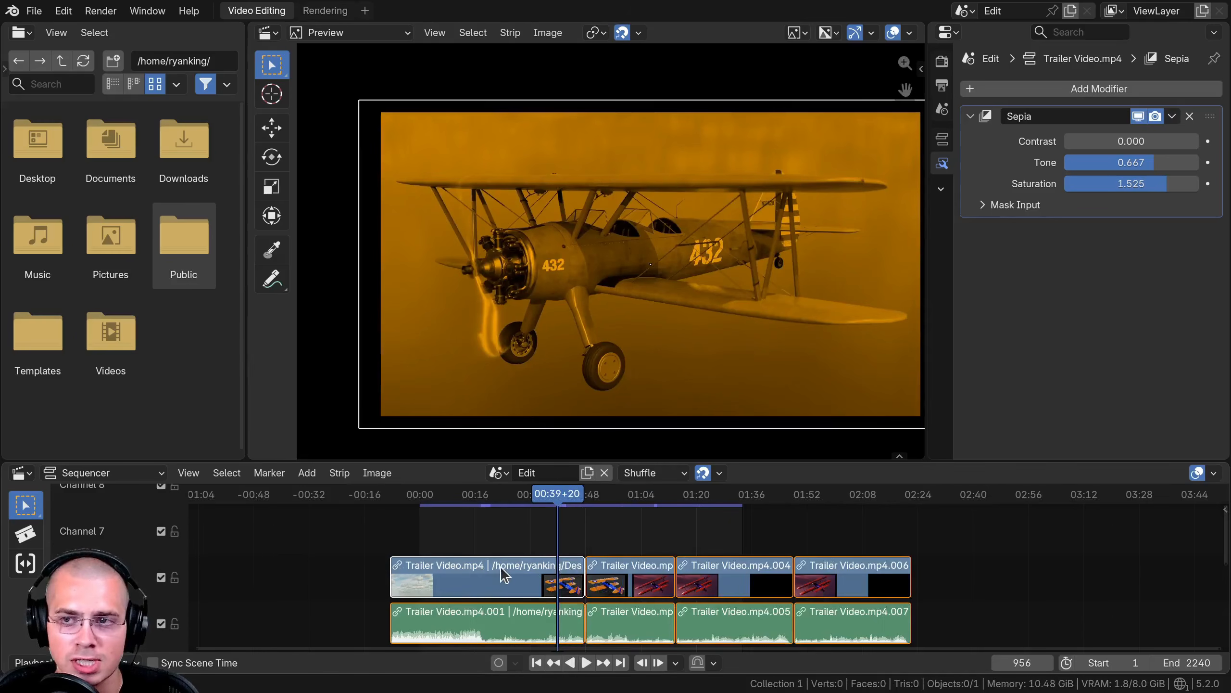
scroll(504, 575, up, 1)
click(1172, 117)
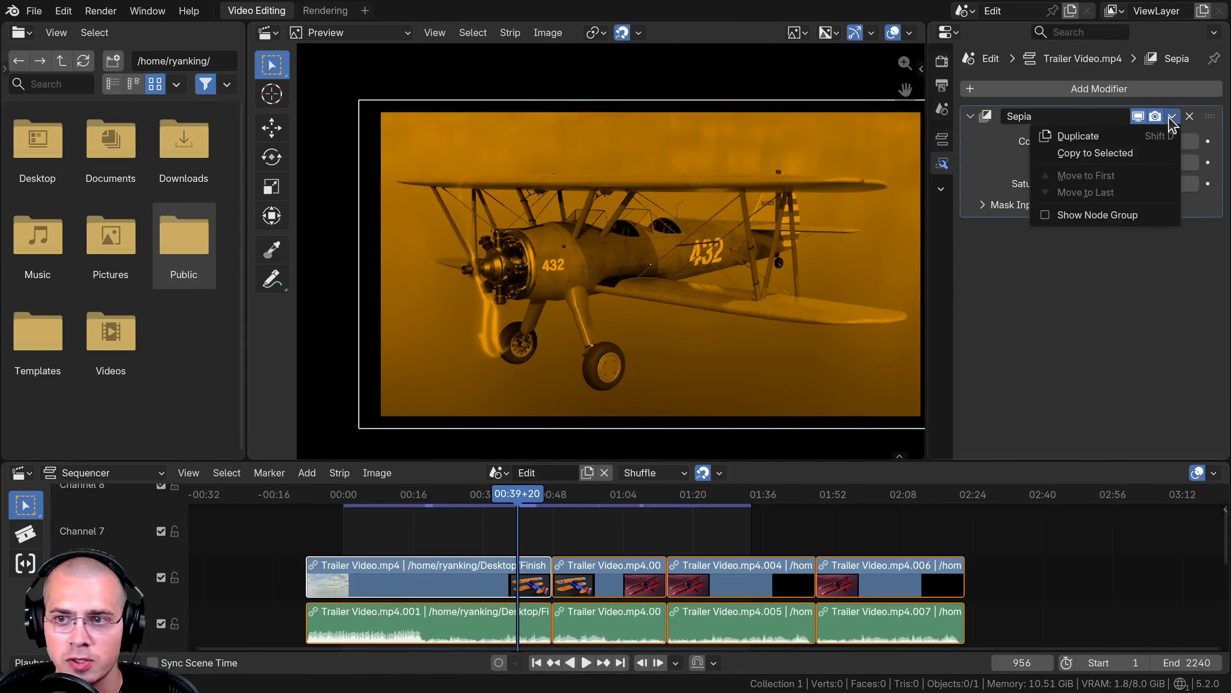
click(1098, 154)
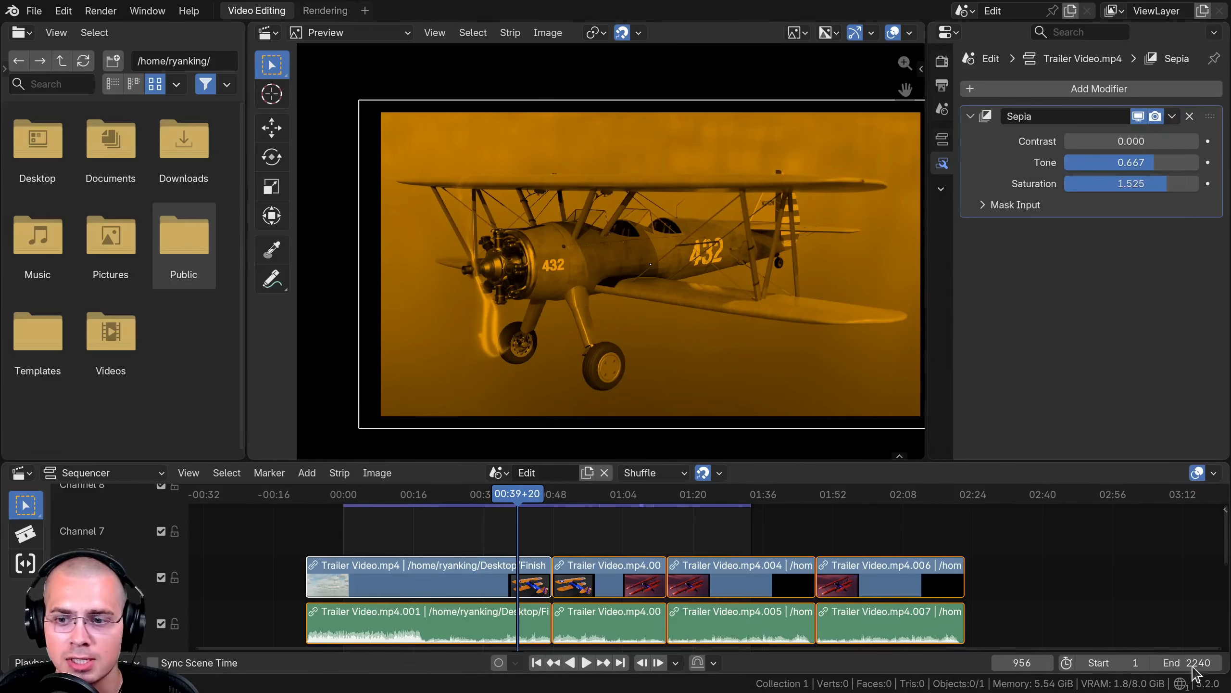
- Extend the scene end frame to 2386 and scrub through each strip to check the copied Sepia effect
drag(1195, 663, 1222, 663)
click(619, 561)
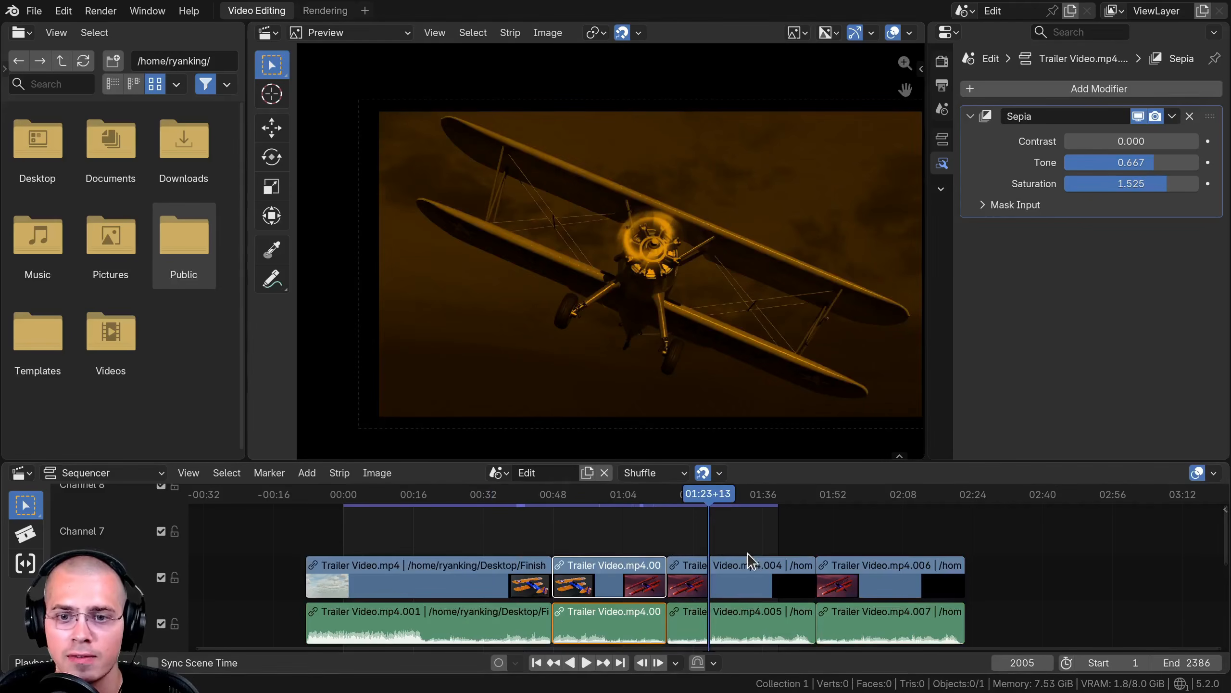
shift+right_click(748, 553)
scroll(625, 301, down, 2)
middle_drag(627, 307, 610, 309)
shift+right_click(473, 555)
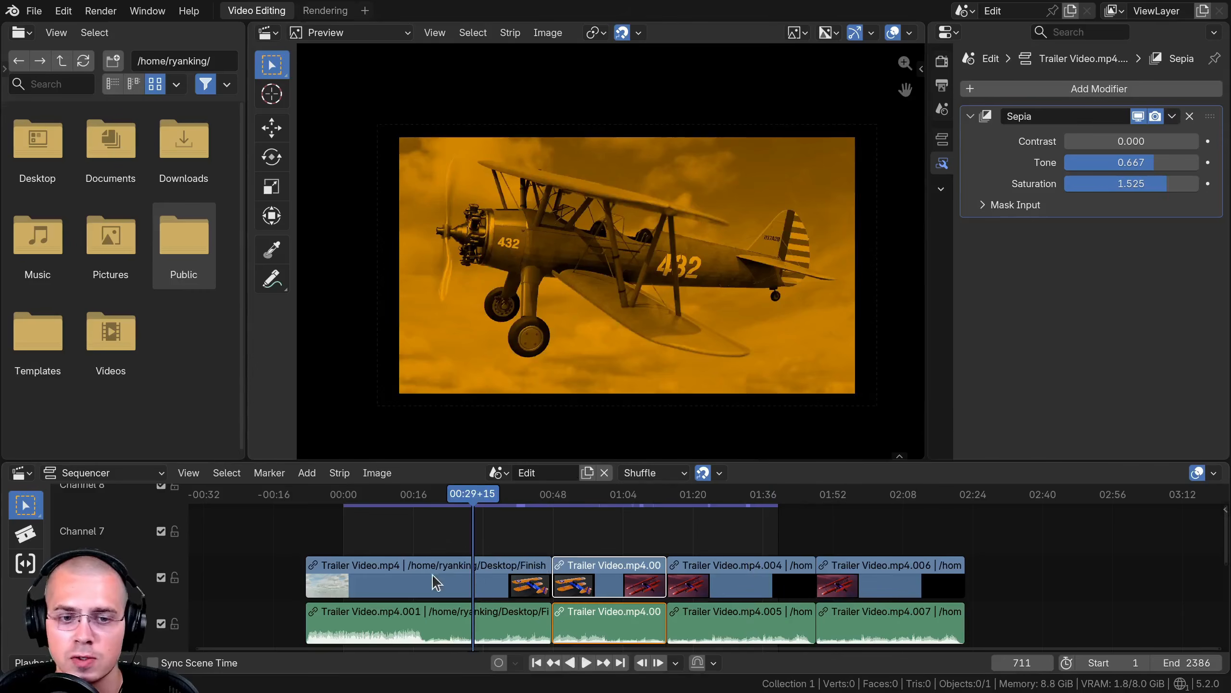
click(436, 582)
shift+right_click(606, 576)
click(606, 576)
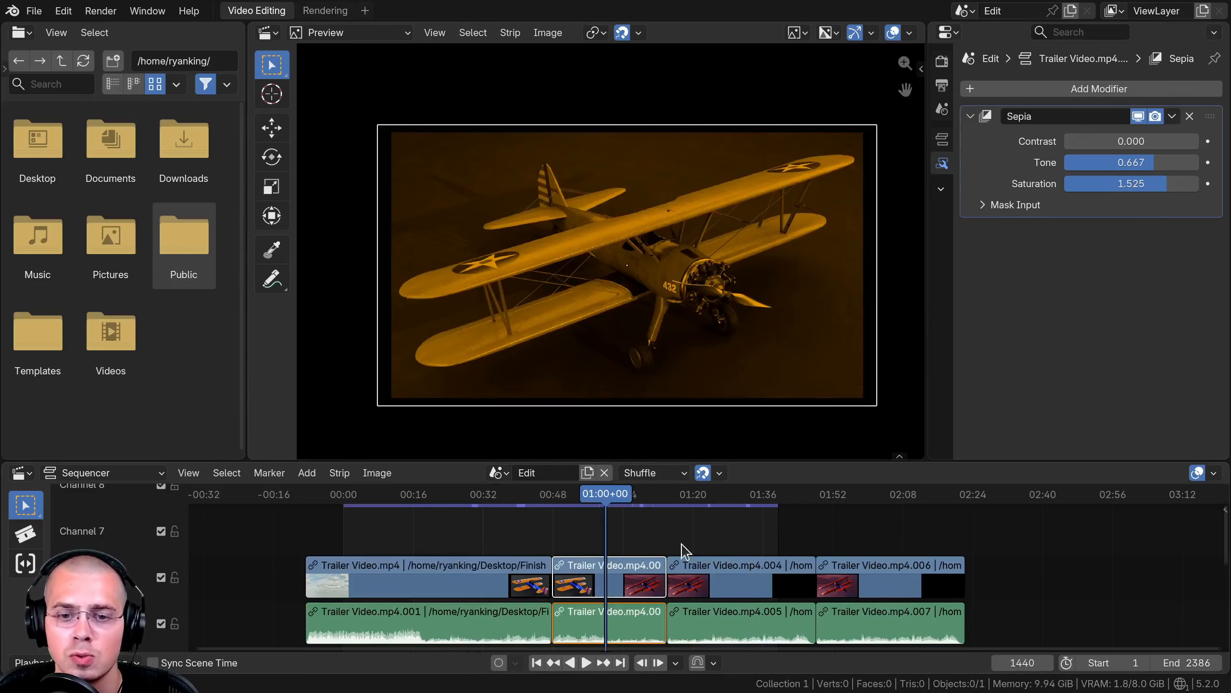
click(688, 563)
click(423, 558)
middle_drag(468, 535, 502, 534)
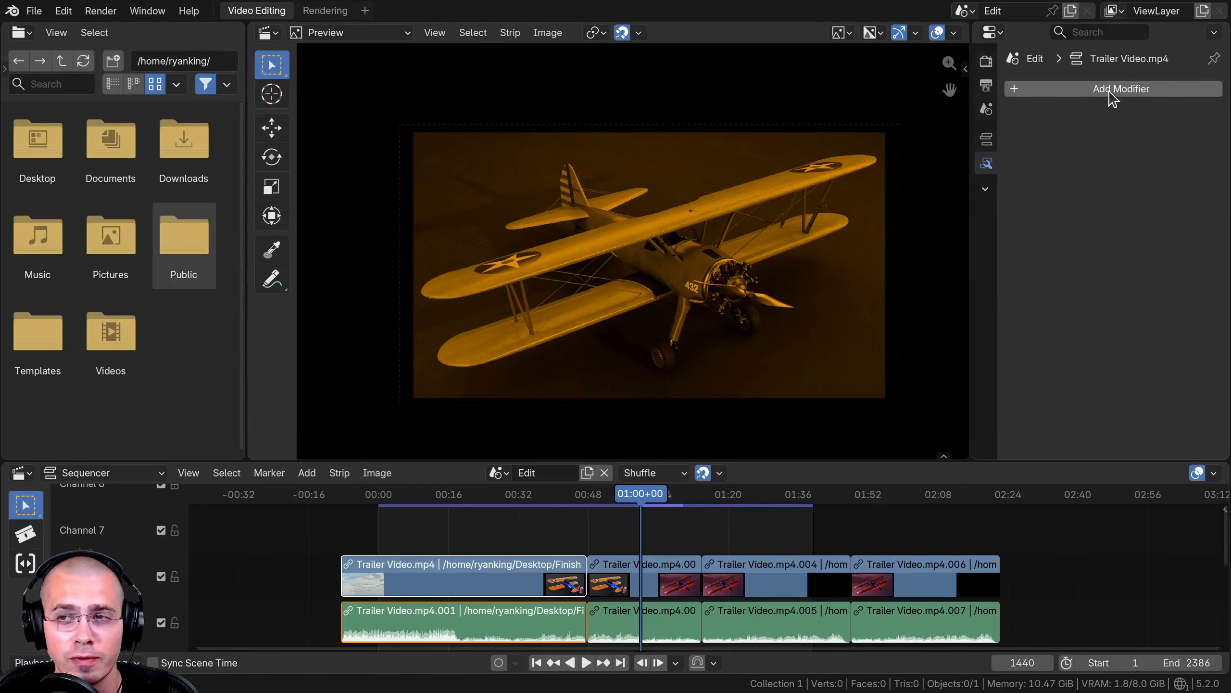
- Add a Compositor modifier to the selected strip
click(1110, 92)
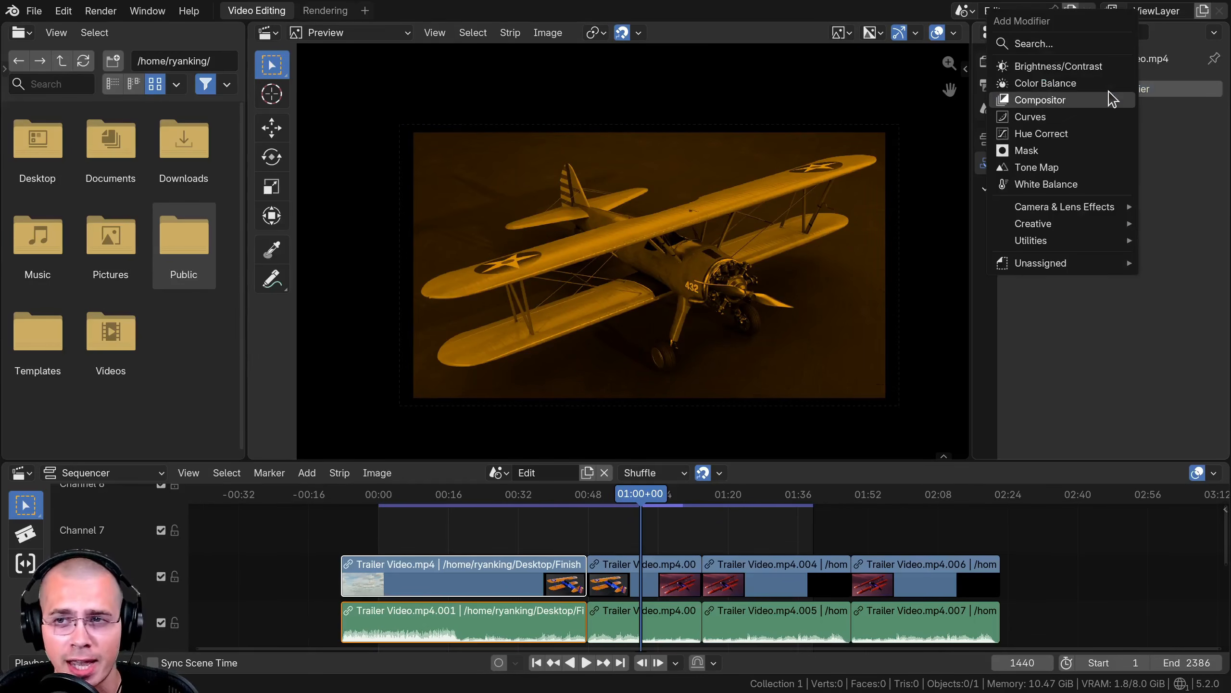
click(1061, 103)
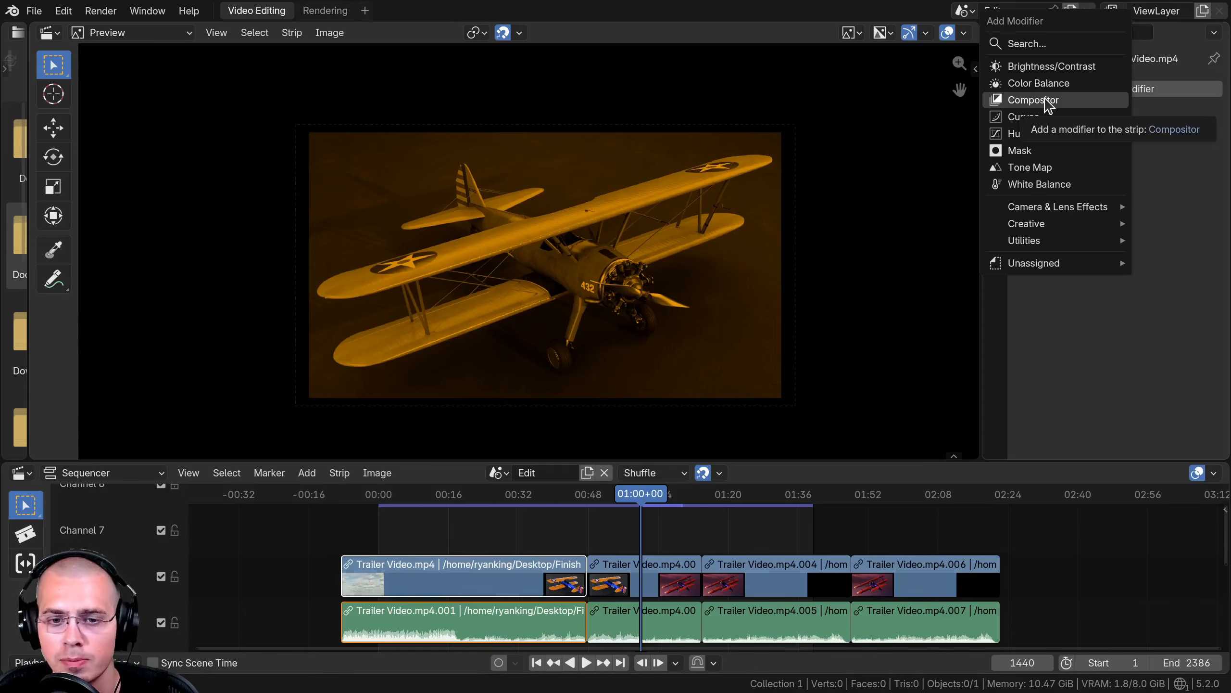
click(1046, 99)
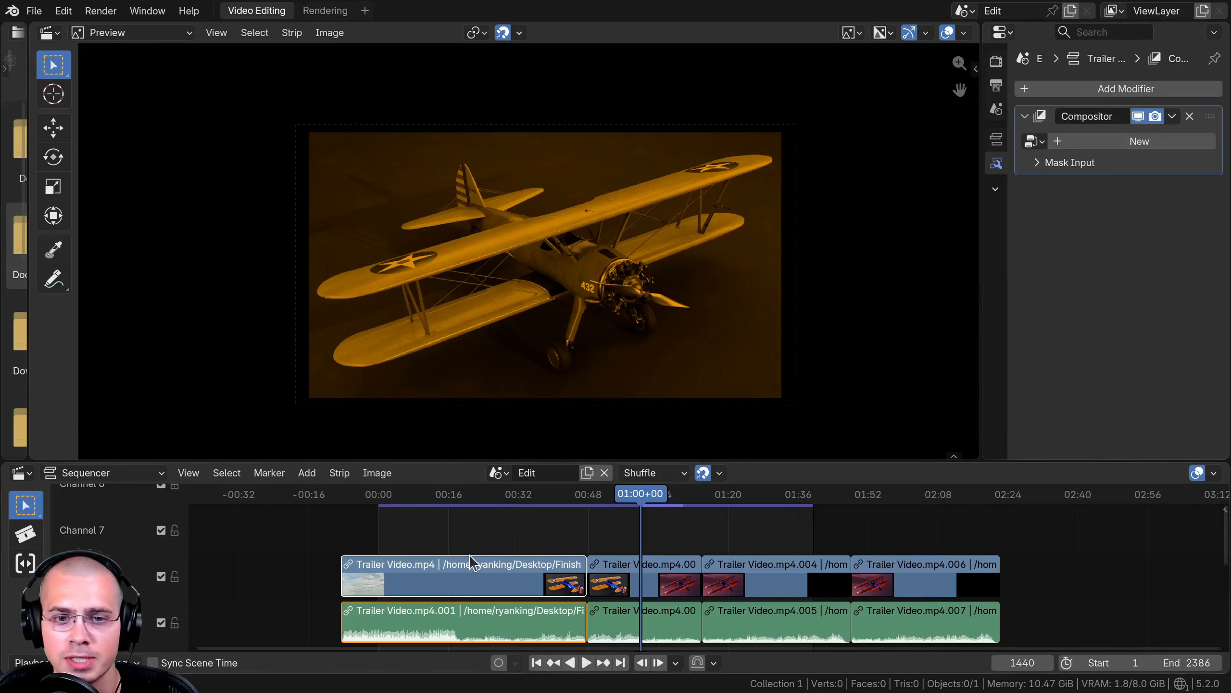
- Split the preview area and turn the new half into a node editor, widening it
drag(475, 496, 440, 496)
drag(981, 172, 974, 171)
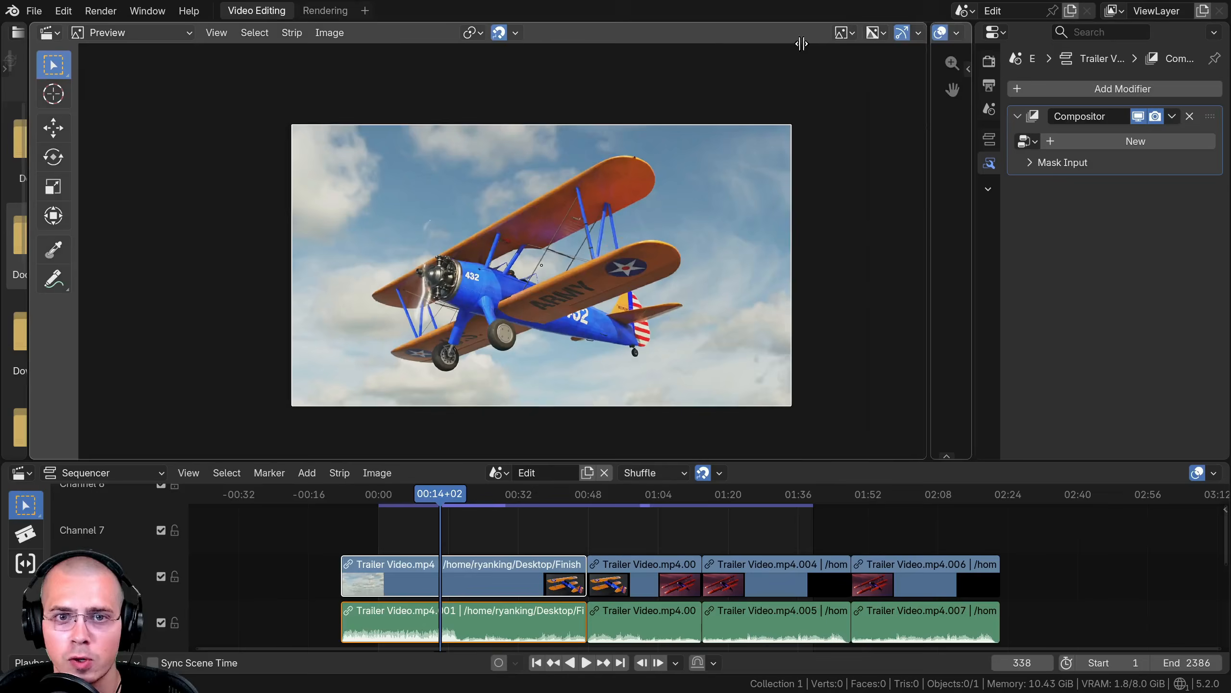
drag(969, 26, 555, 160)
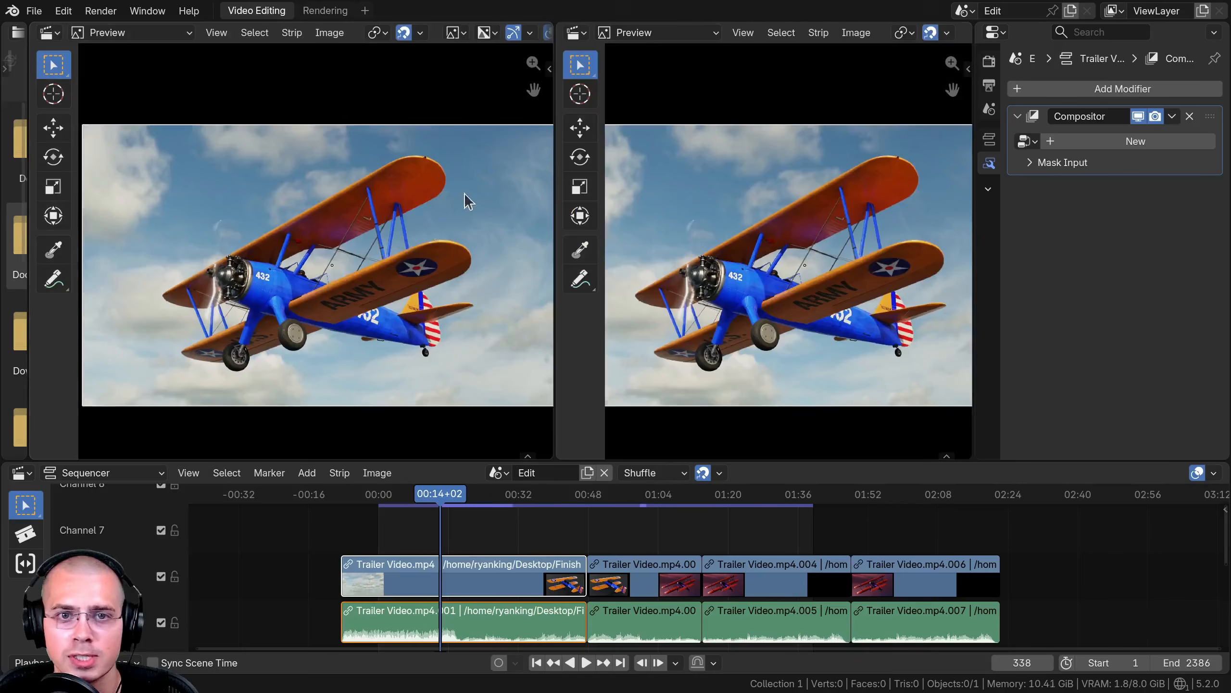
click(575, 33)
click(616, 151)
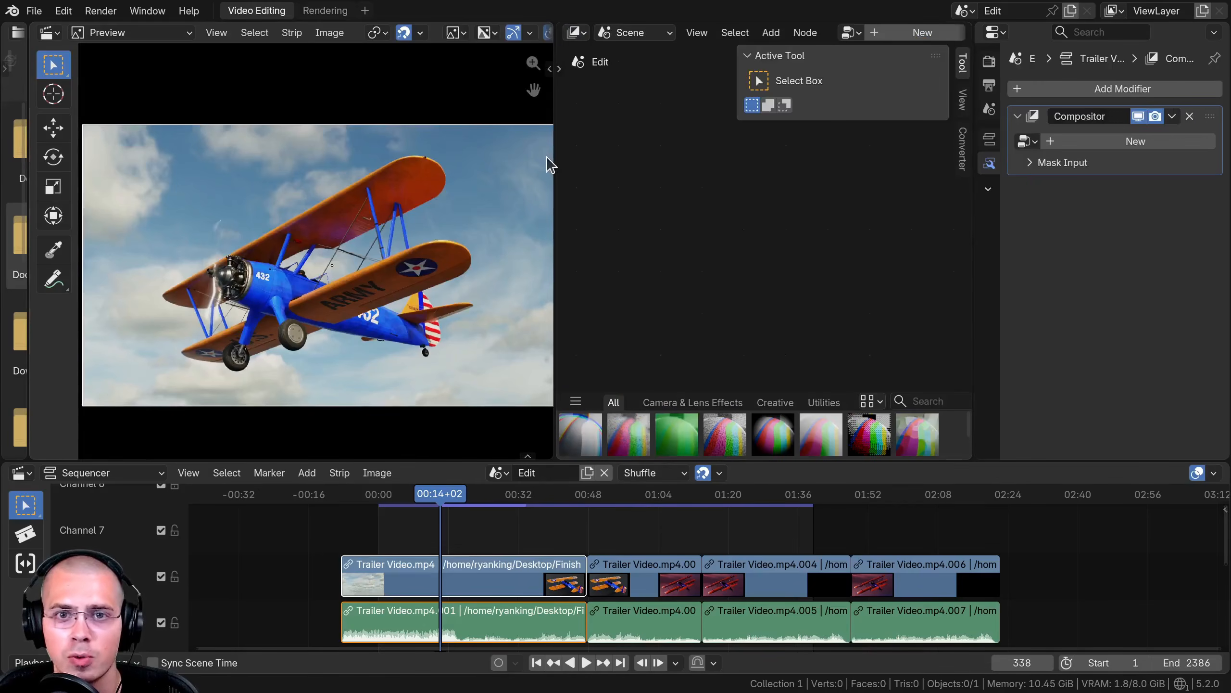
drag(555, 121, 451, 121)
- Switch the node editor to the Sequencer sub-type, create a new compositor node group, and reselect Sequencer Compositor Nodes
click(531, 34)
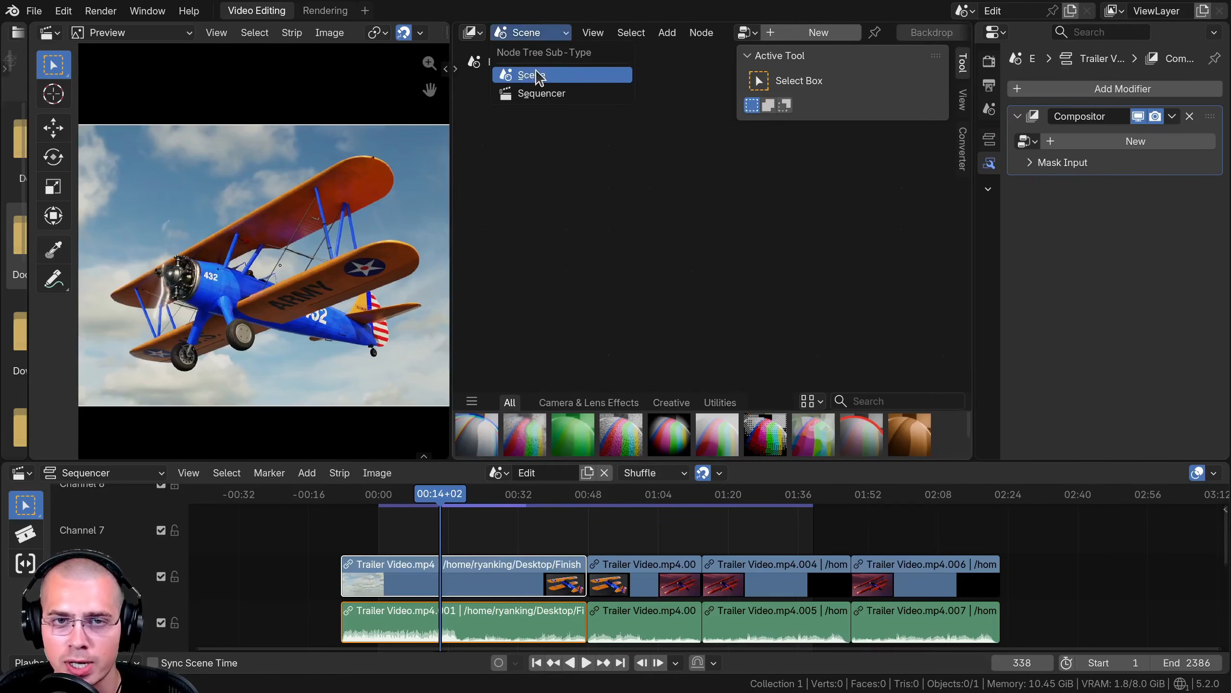
click(536, 94)
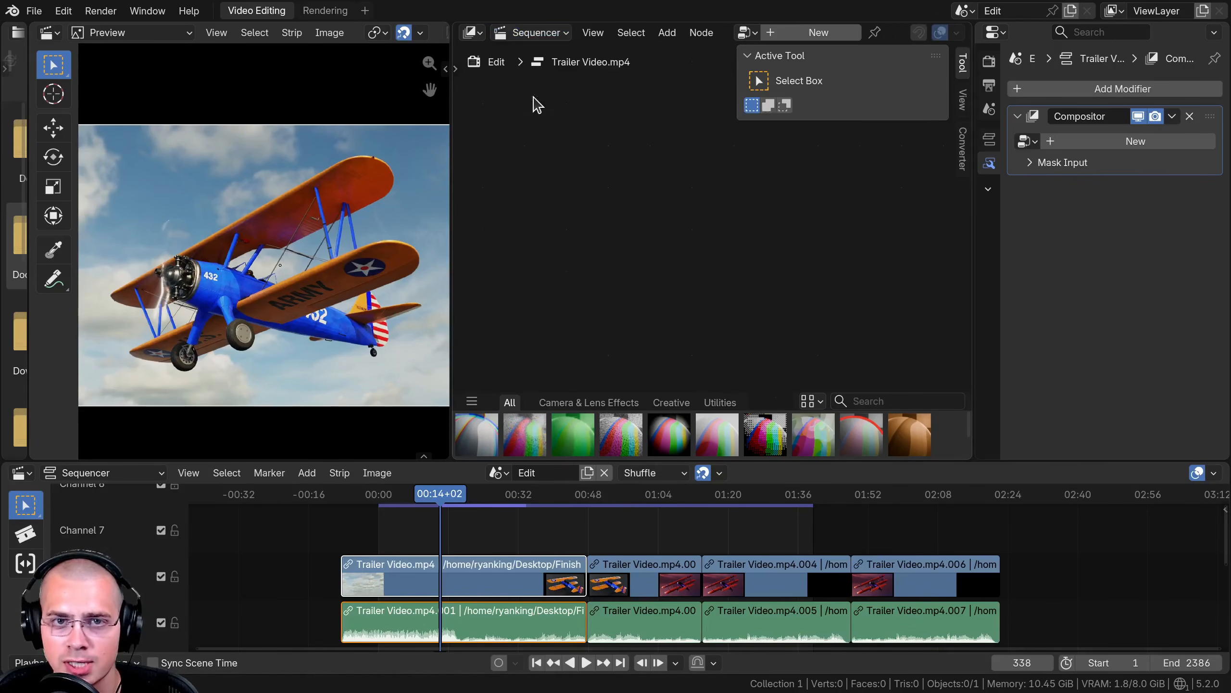
click(818, 32)
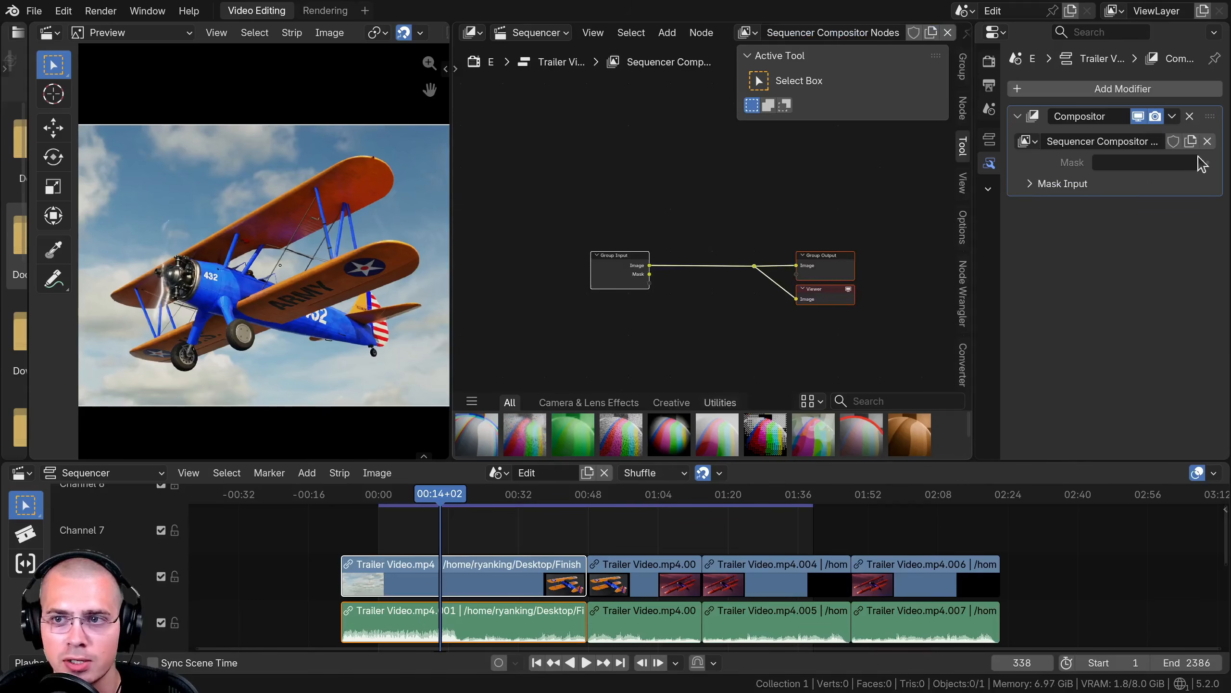
click(1027, 142)
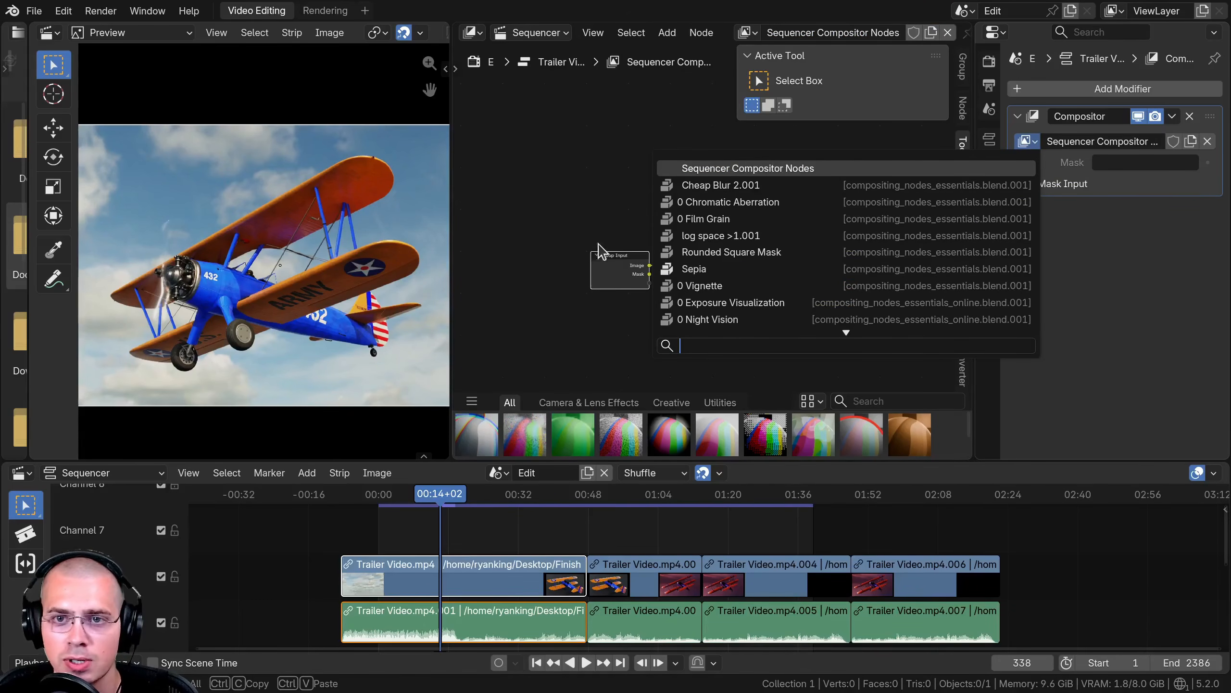
click(780, 168)
- Add a Blur node between the group input and output and set its size to 100 px
key(Home)
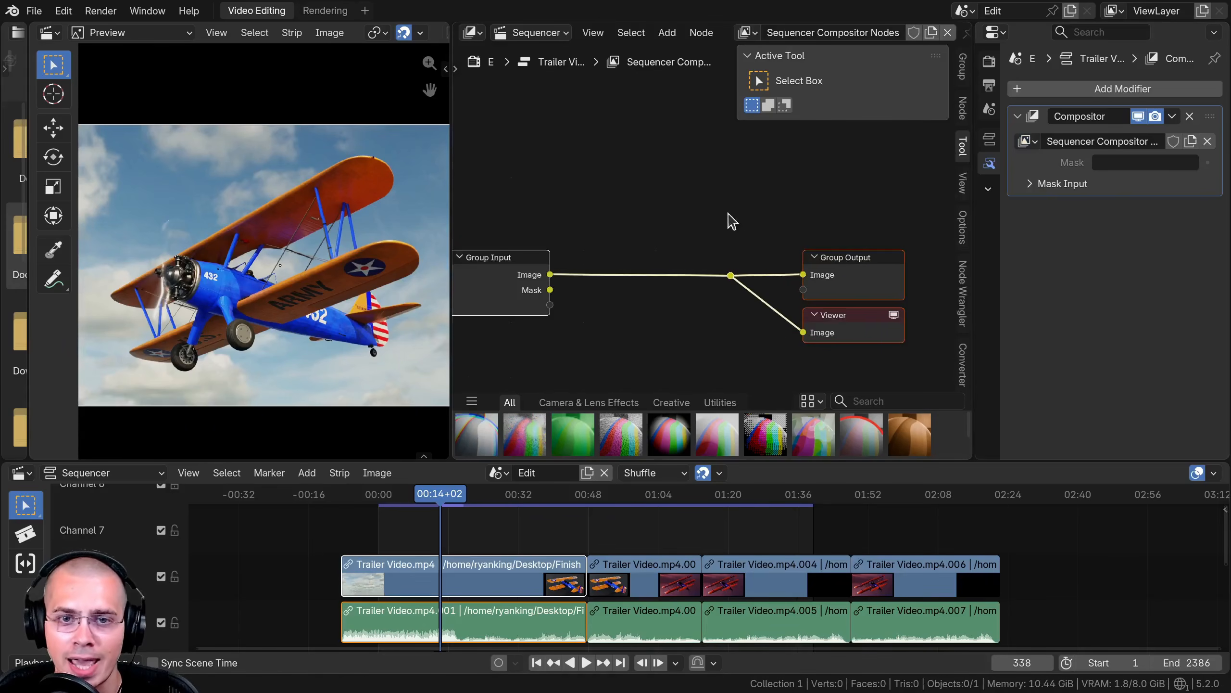
scroll(626, 215, up, 1)
key(shift+a)
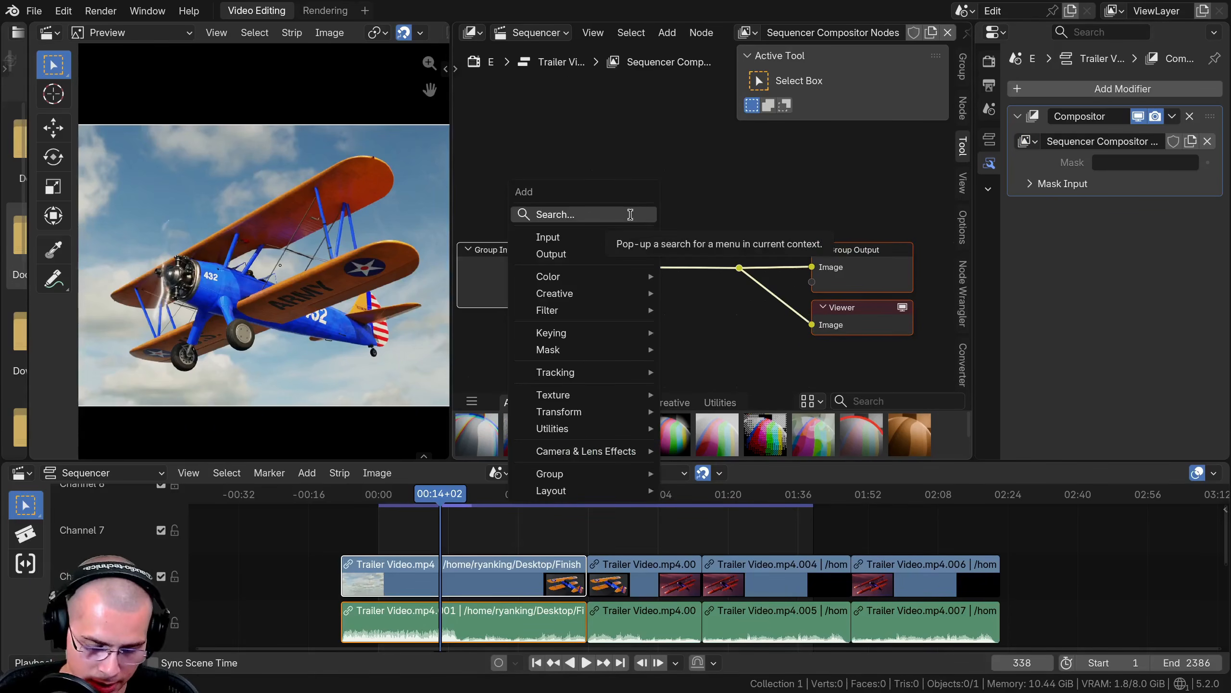
text(blur)
key(Return)
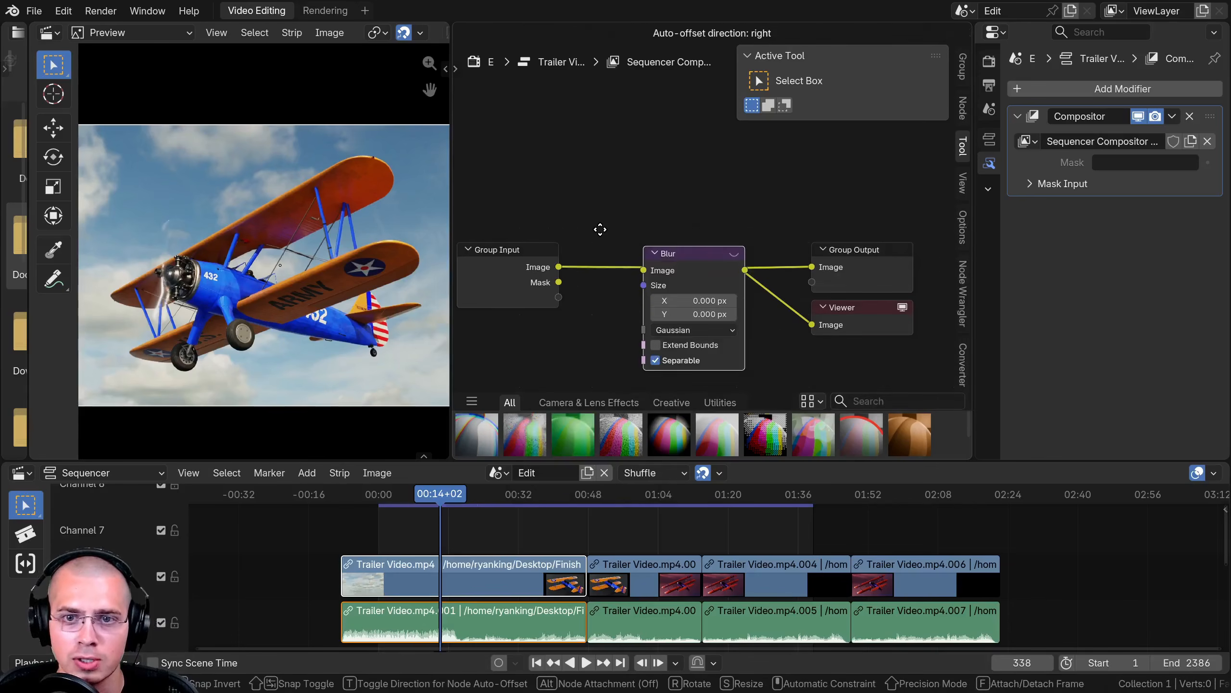
double_click(644, 284)
key(Return)
scroll(598, 221, up, 1)
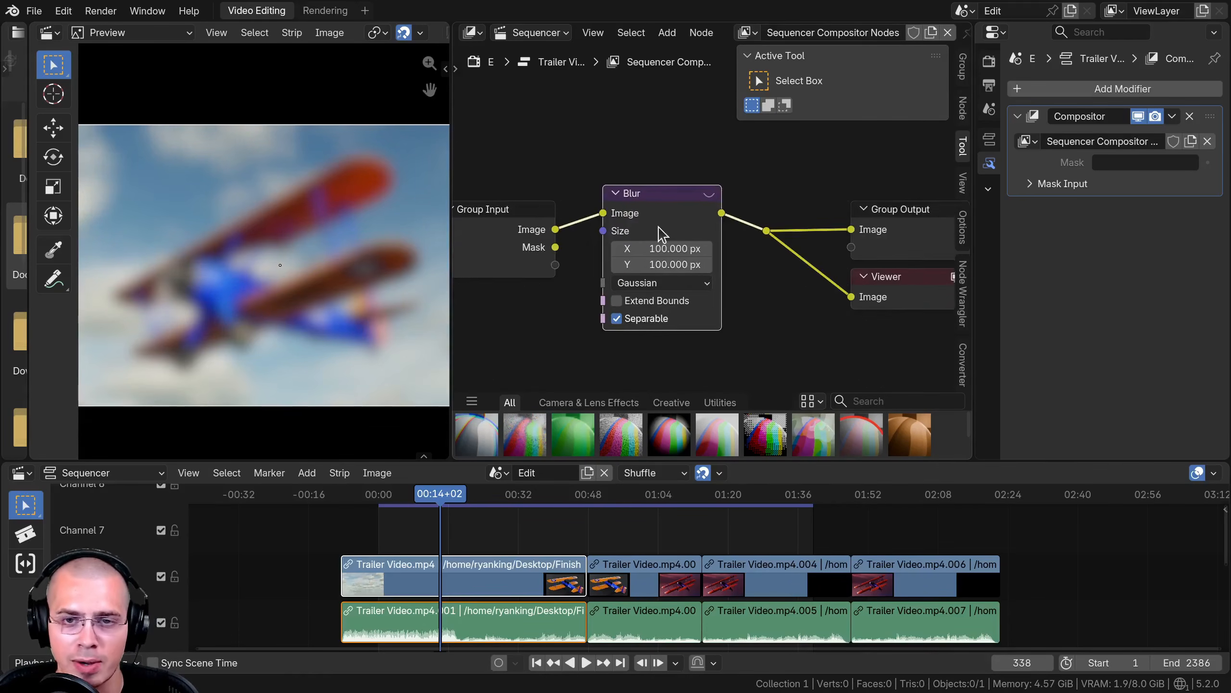
- Close the node editor by joining it back into the preview area
scroll(364, 224, down, 1)
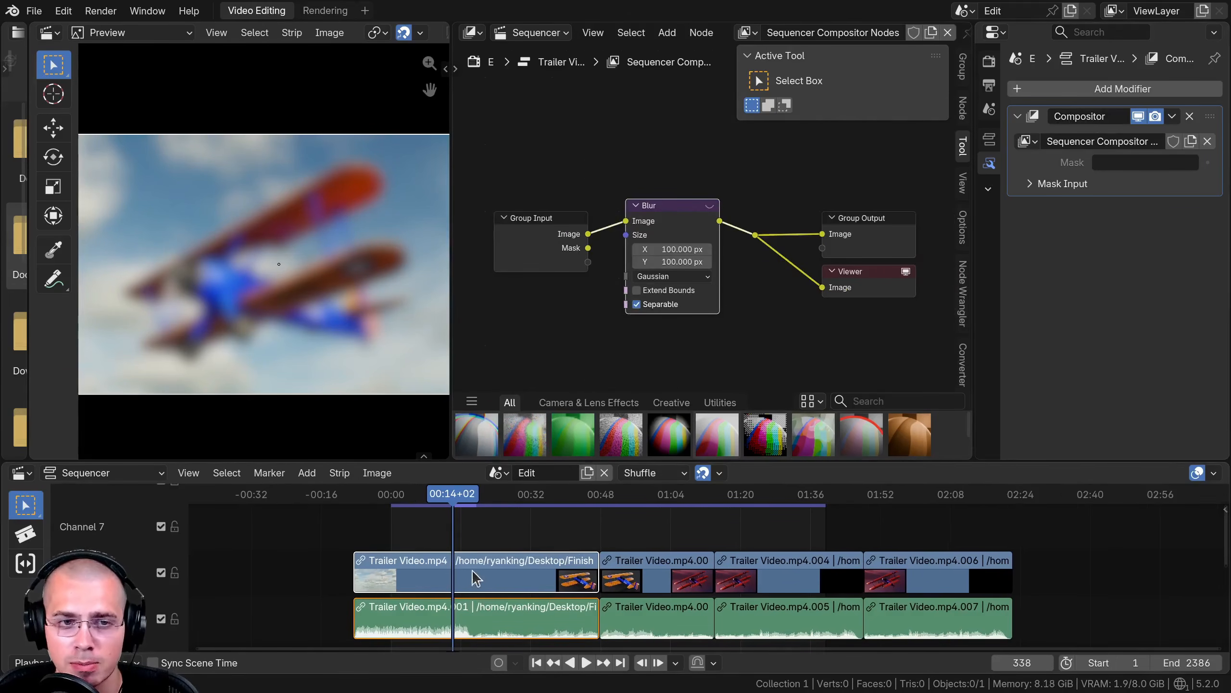
middle_drag(472, 571, 466, 578)
scroll(691, 228, down, 4)
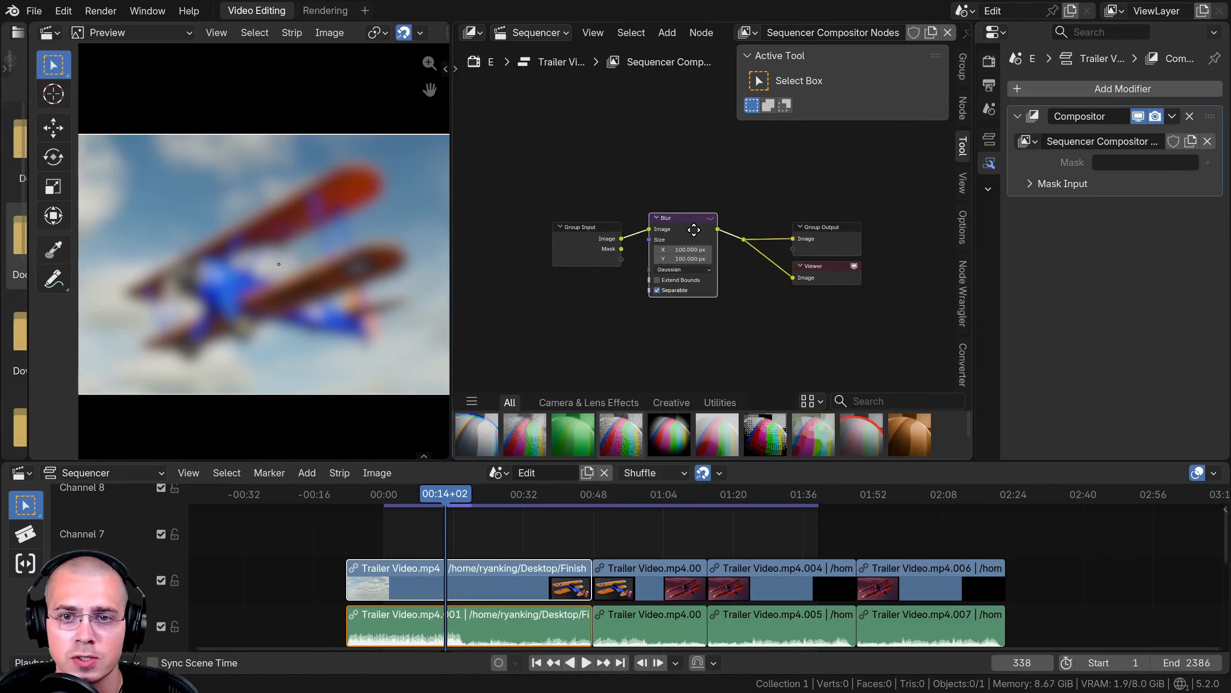
drag(691, 227, 700, 235)
drag(681, 232, 644, 233)
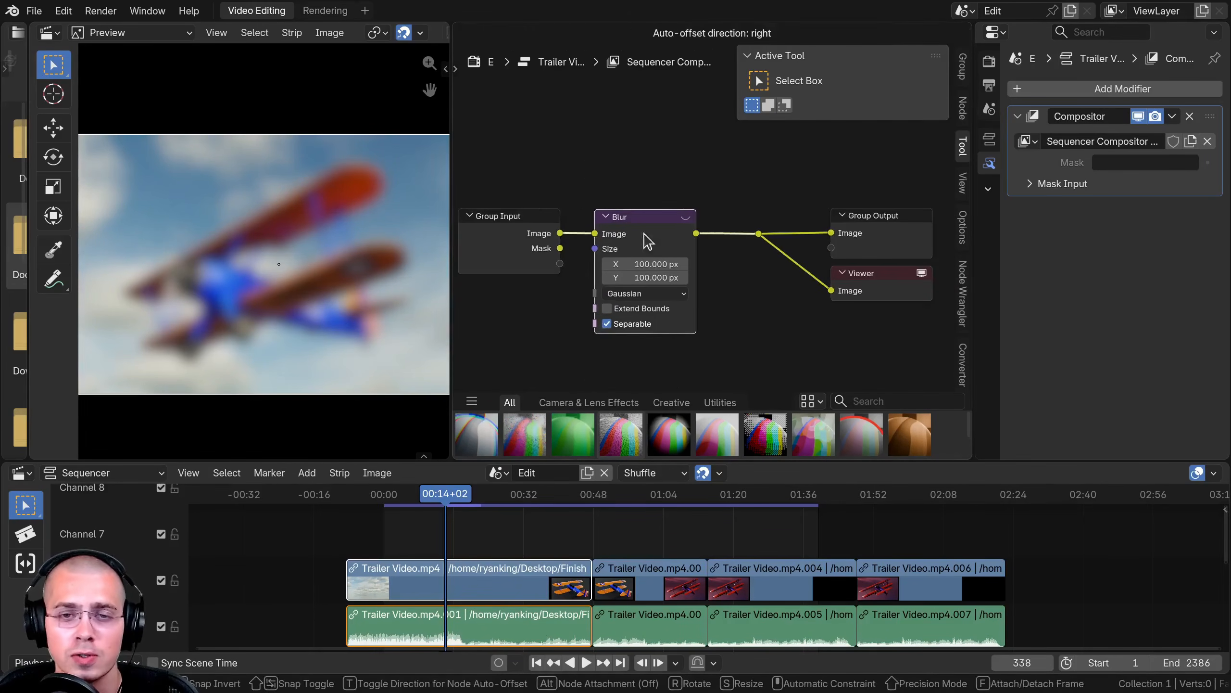
scroll(430, 524, down, 1)
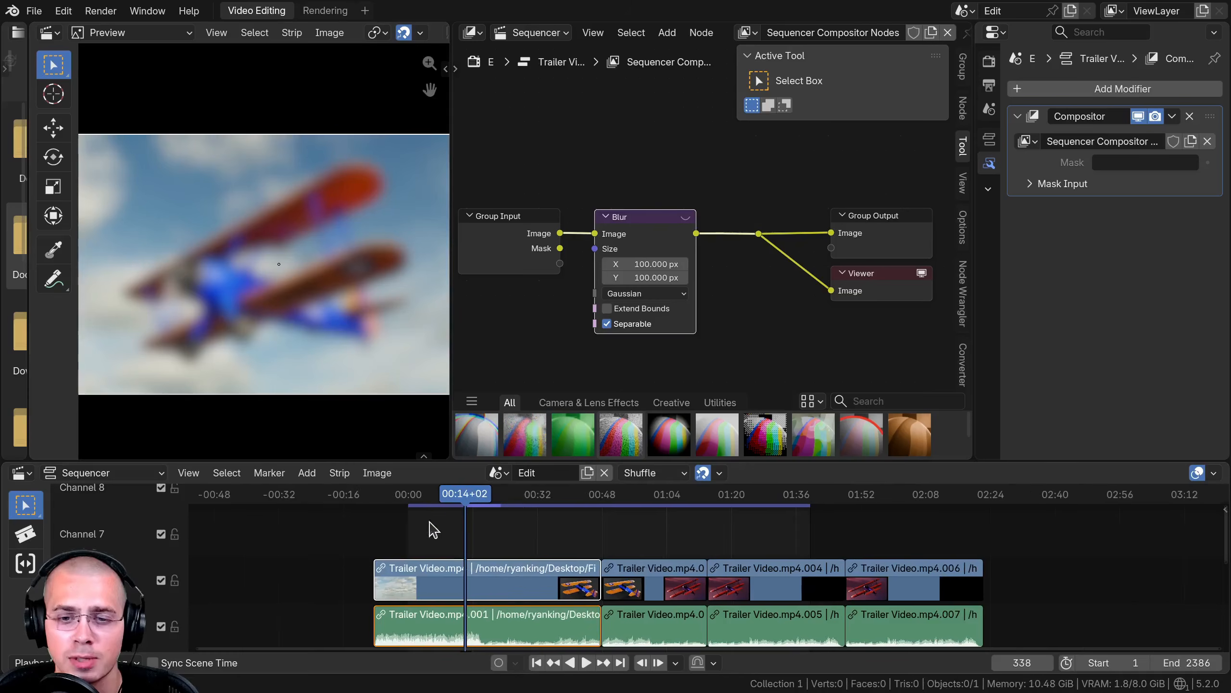
middle_drag(431, 523, 384, 530)
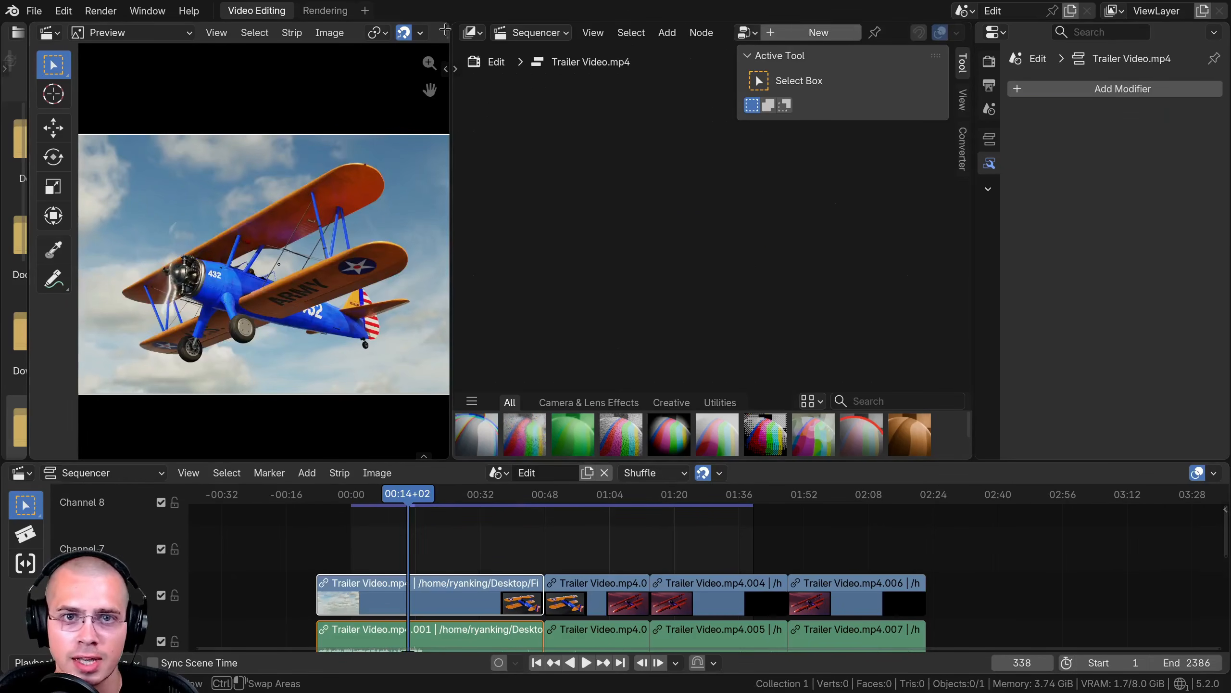
drag(445, 31, 480, 59)
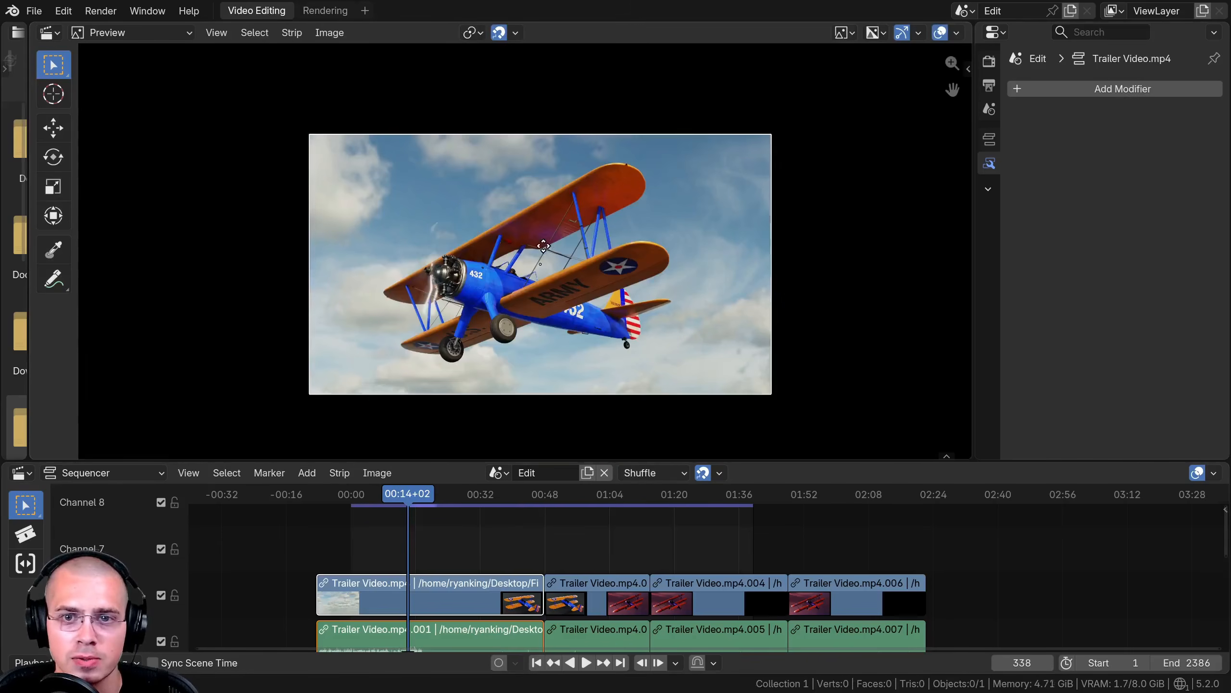
- Enlarge the sequencer timeline area and frame the first video strip
middle_drag(540, 243, 538, 228)
drag(472, 462, 480, 387)
scroll(503, 341, up, 1)
scroll(458, 538, up, 2)
middle_drag(457, 538, 486, 492)
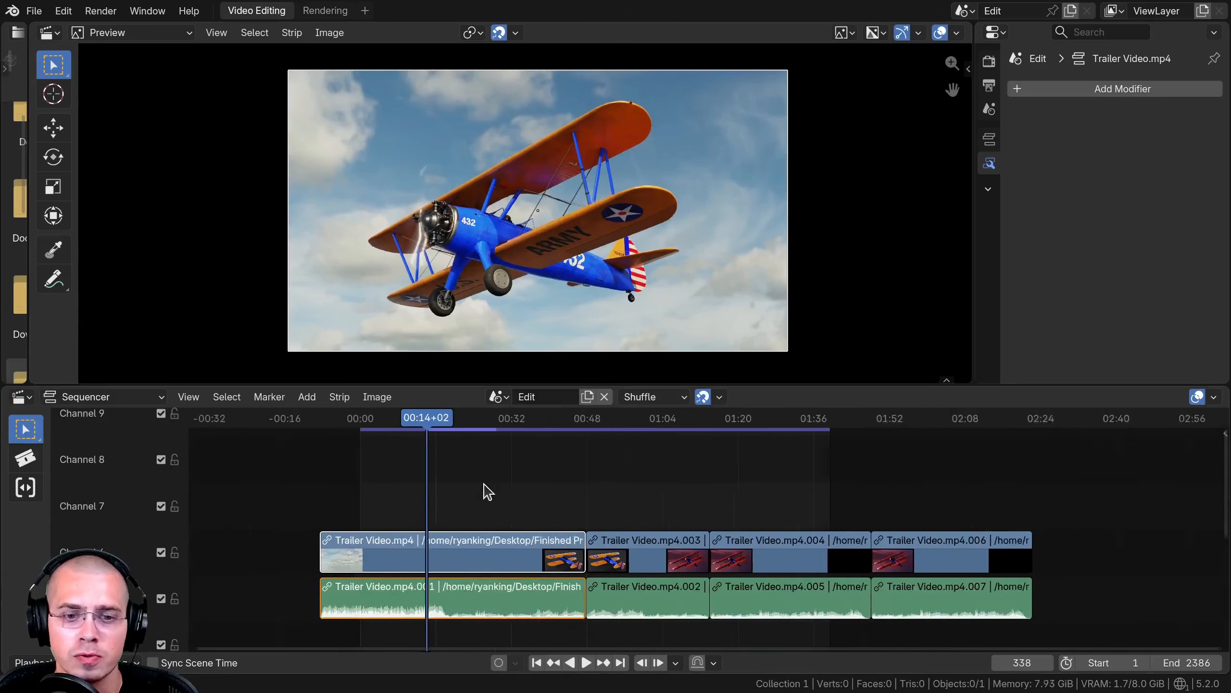
scroll(566, 503, up, 4)
middle_drag(566, 504, 531, 504)
scroll(432, 511, up, 1)
middle_drag(432, 512, 528, 512)
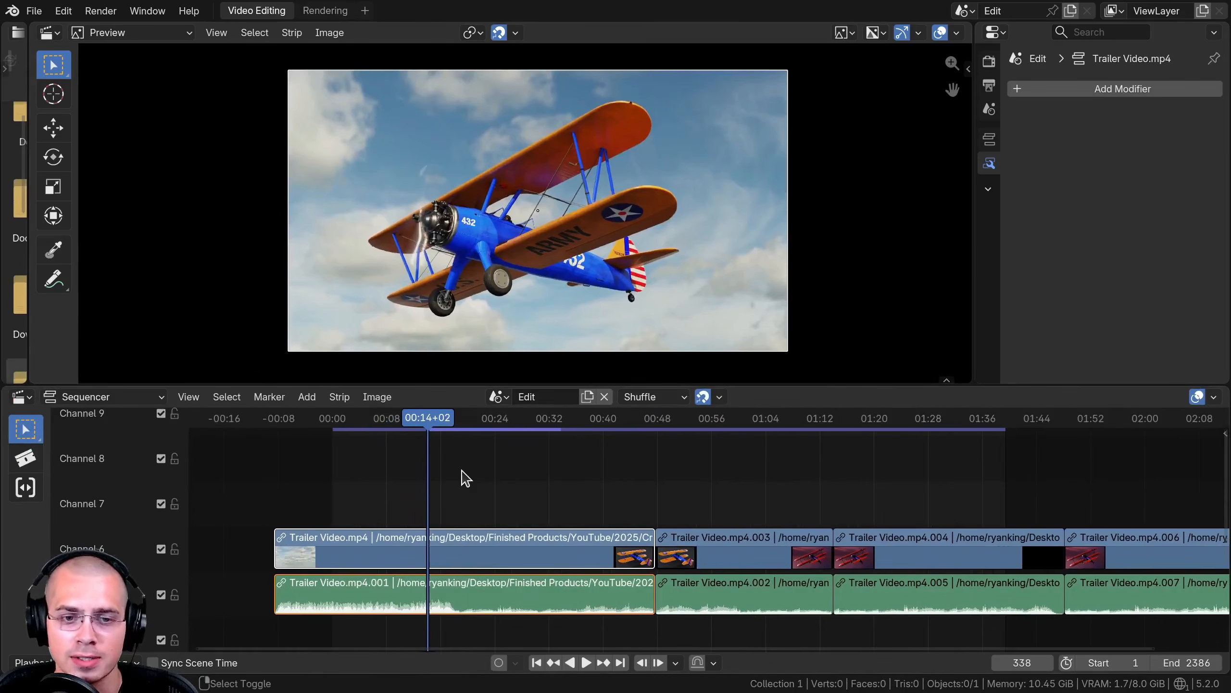
- Add a Text strip on channel 7 above the first video strip, about 490 frames long
key(shift+a)
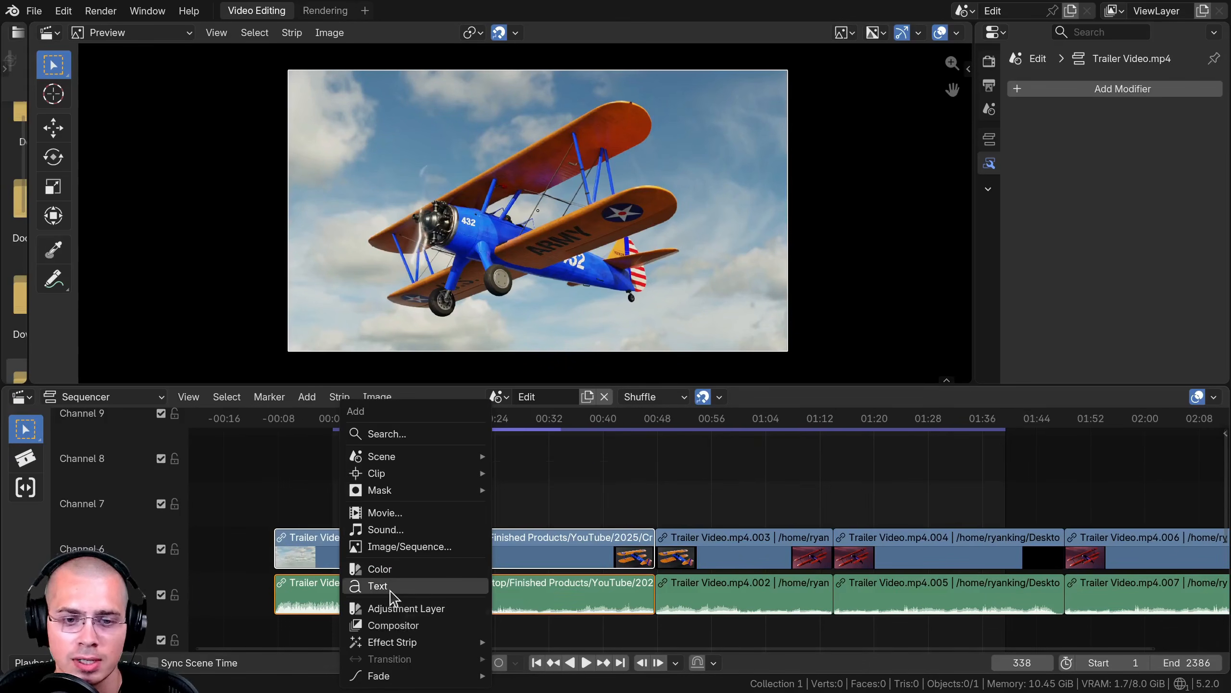
click(390, 591)
click(406, 584)
middle_drag(443, 546, 478, 536)
scroll(479, 536, up, 12)
middle_drag(311, 527, 630, 518)
scroll(337, 511, up, 2)
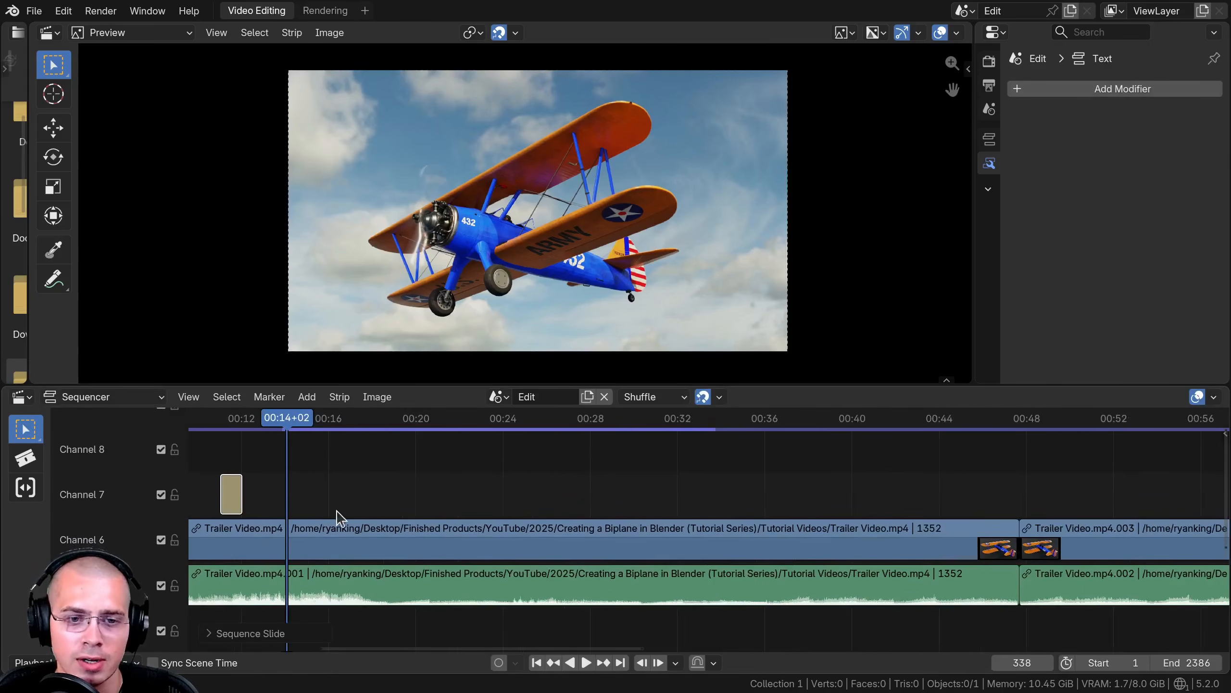
drag(433, 456, 925, 457)
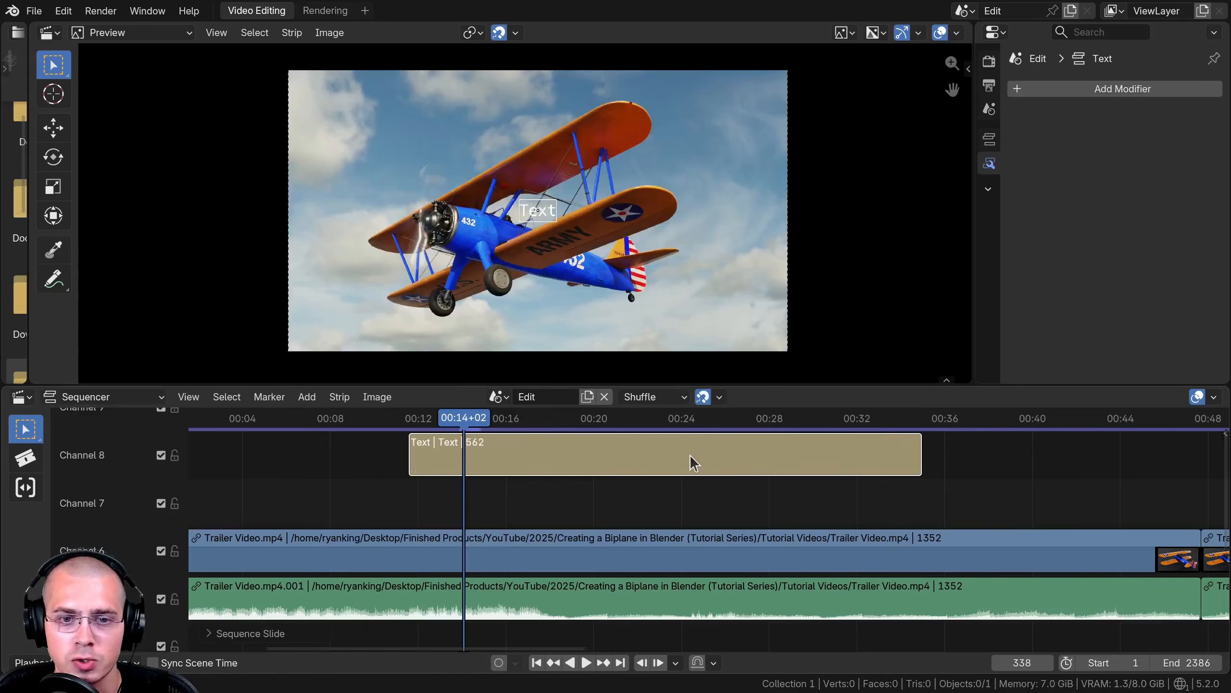
drag(690, 462, 643, 498)
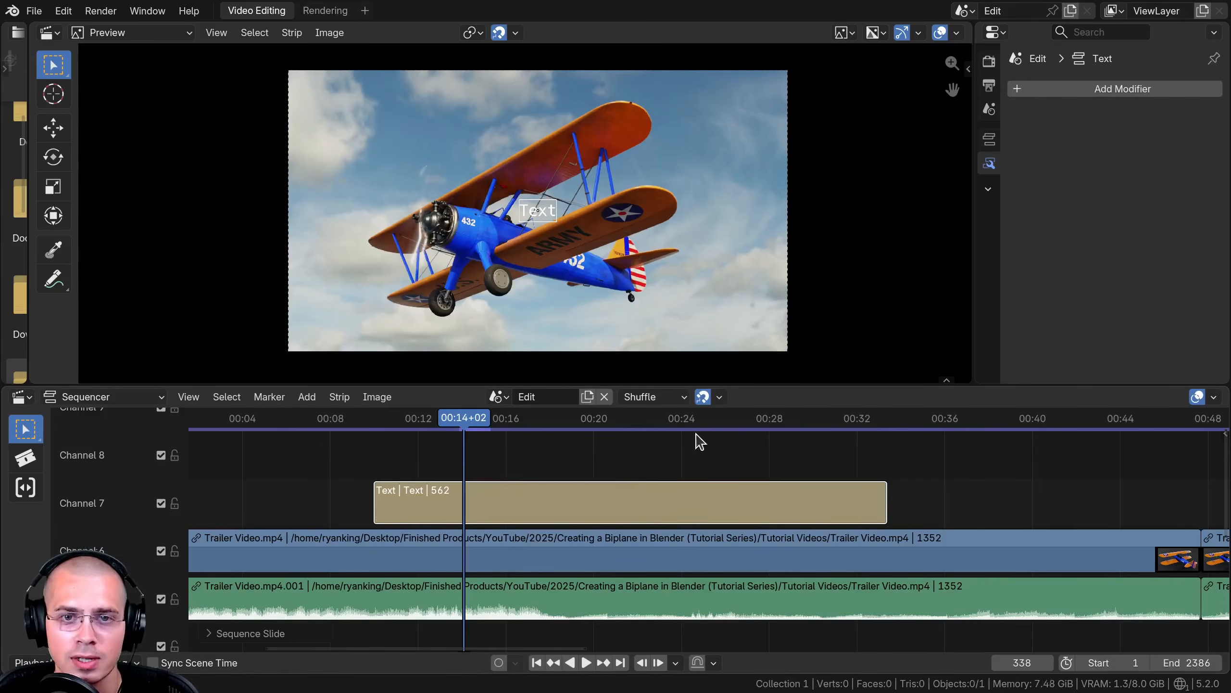
drag(886, 502, 1028, 480)
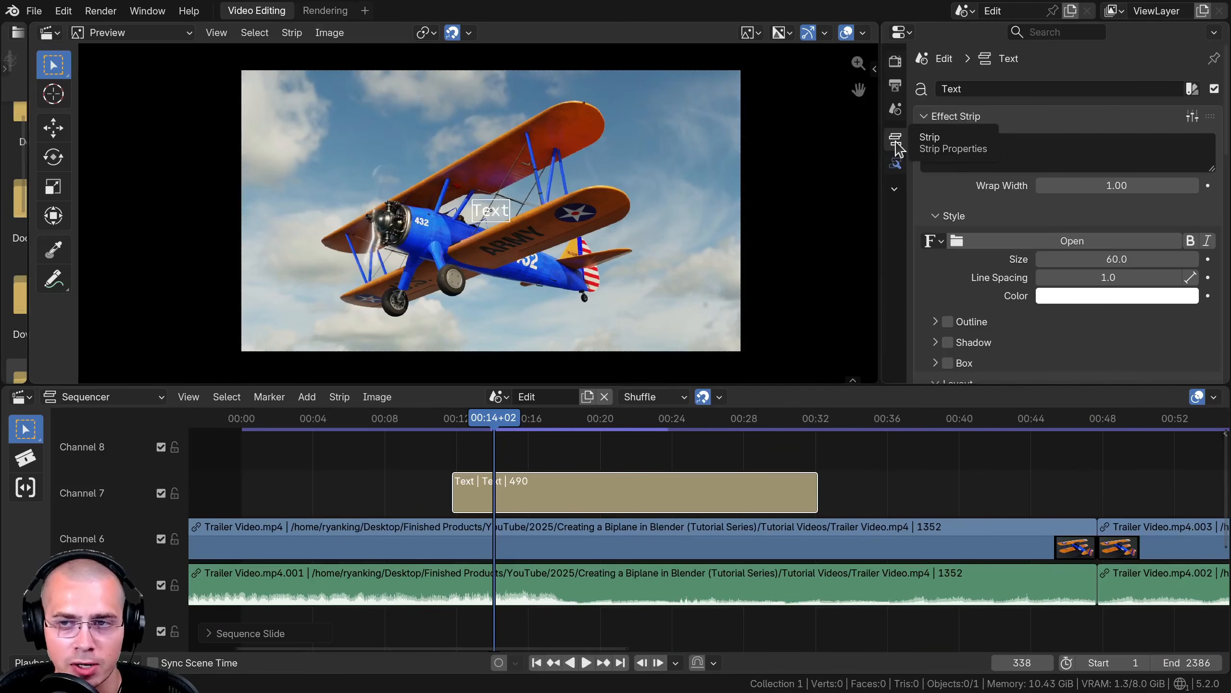
- Set the text strip's content to "Blender Is Cool!"
click(971, 151)
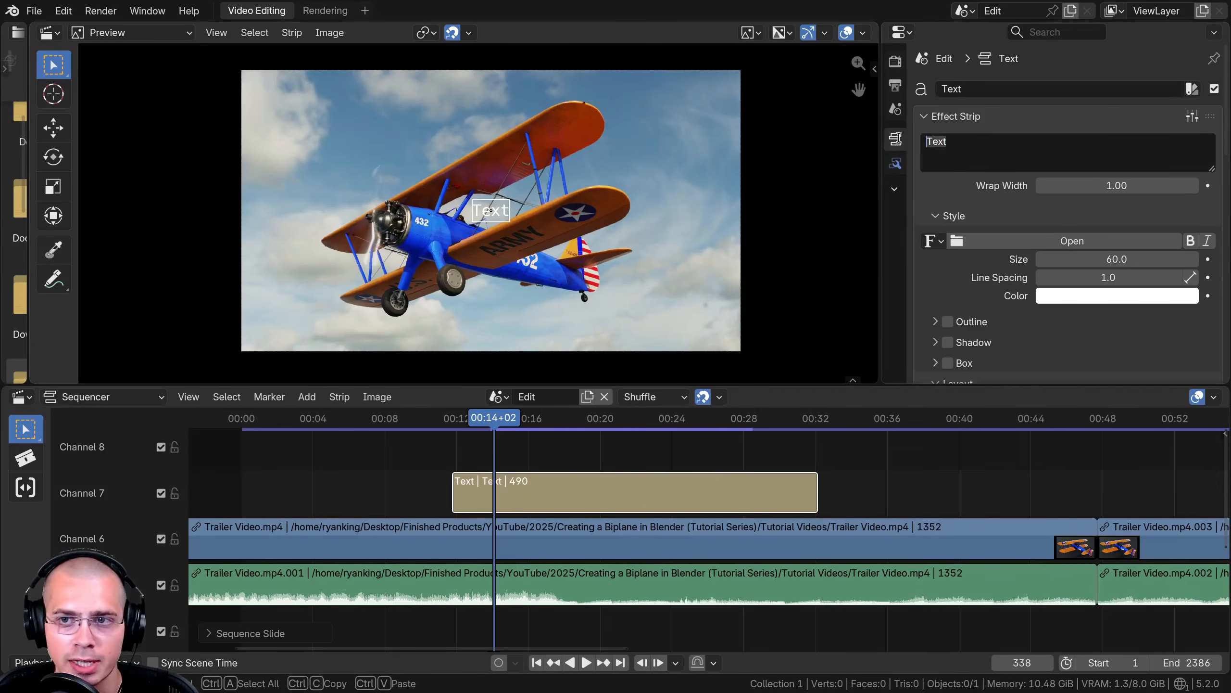
text(Blender Is Cool)
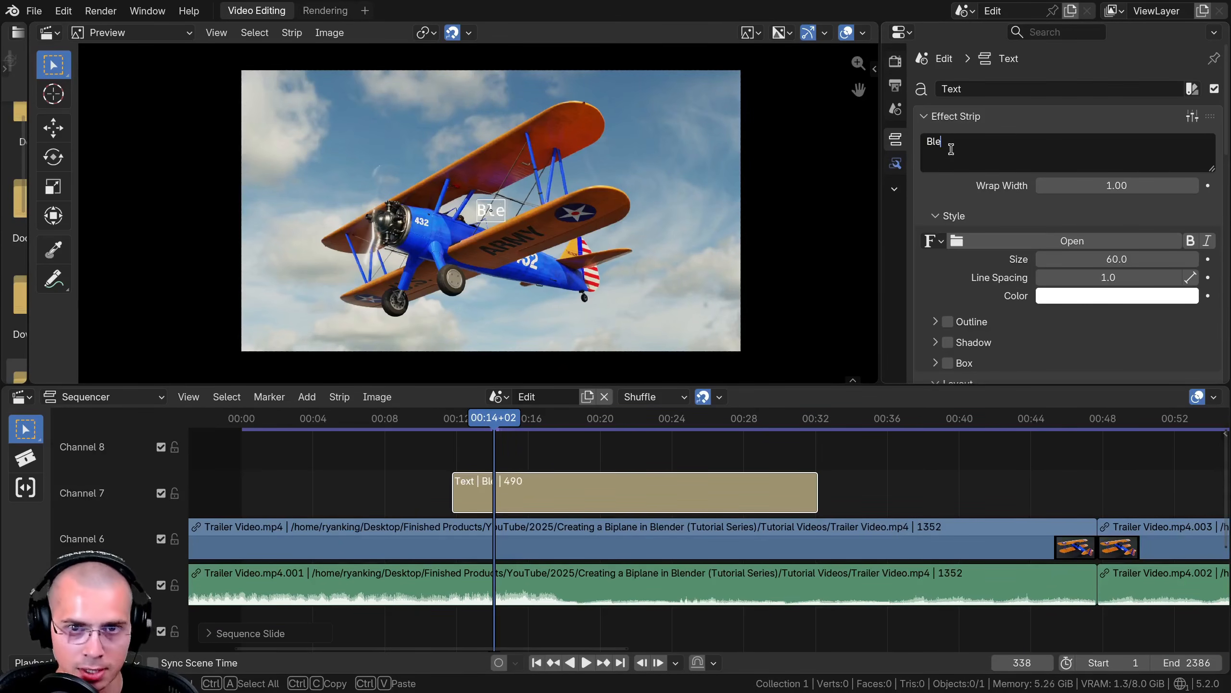
key(Return)
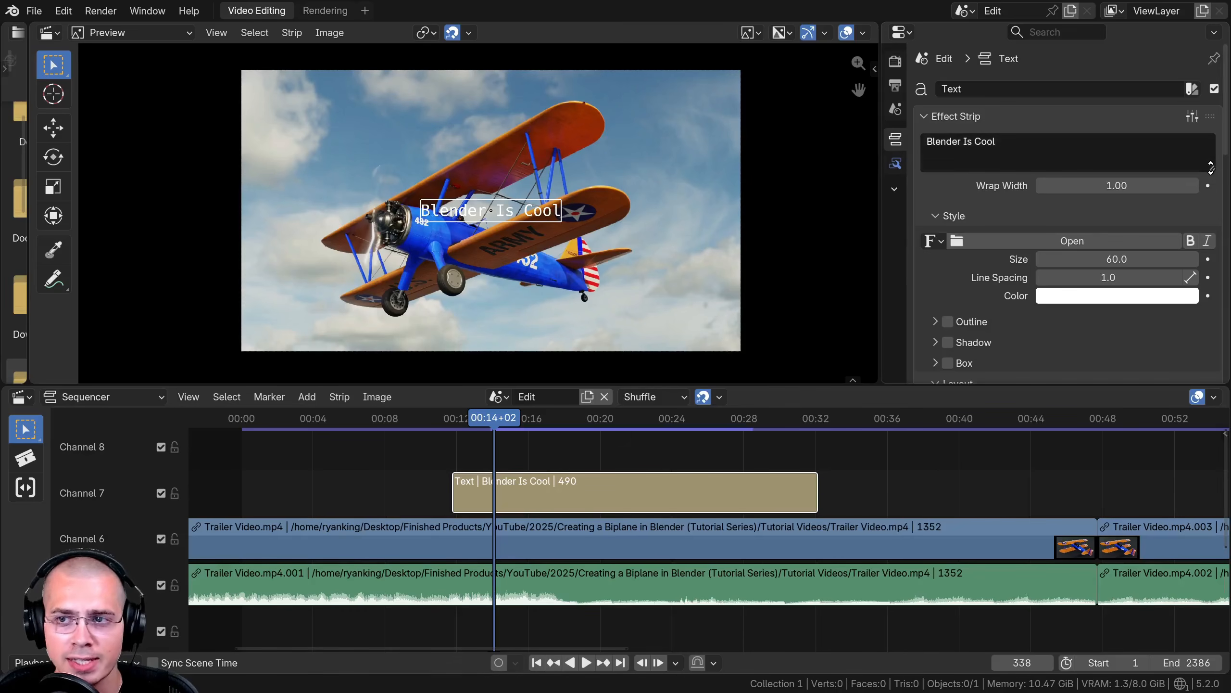
drag(1211, 165, 1186, 264)
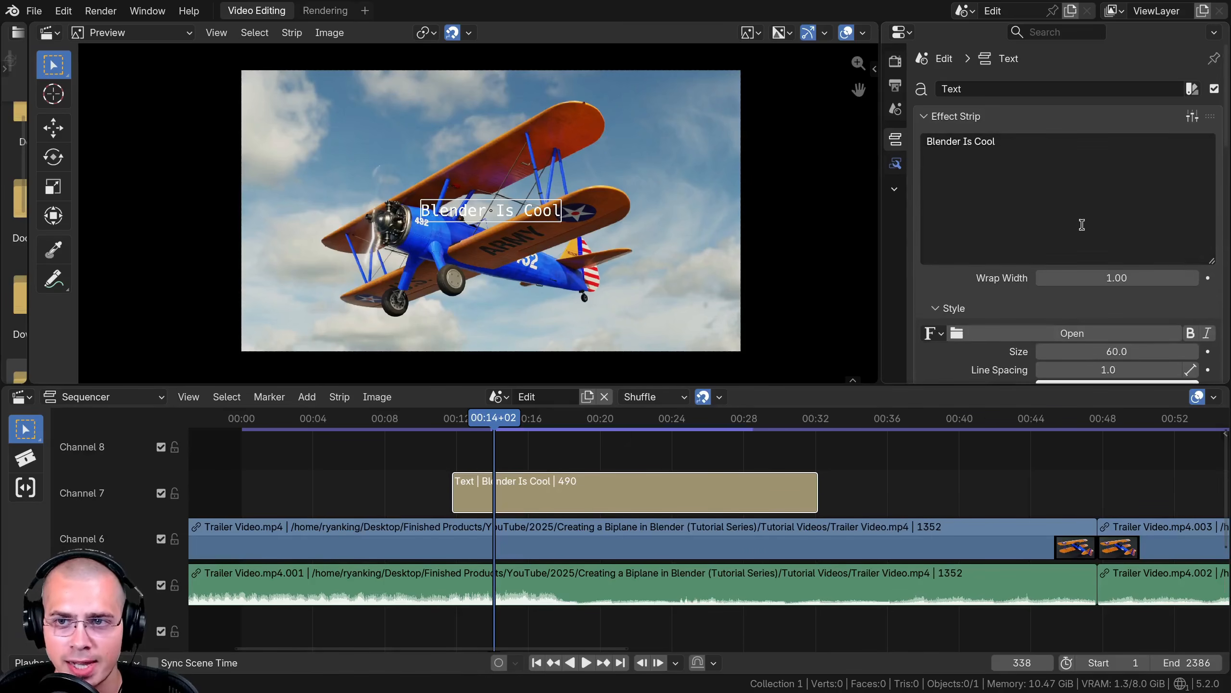
click(998, 187)
text(!)
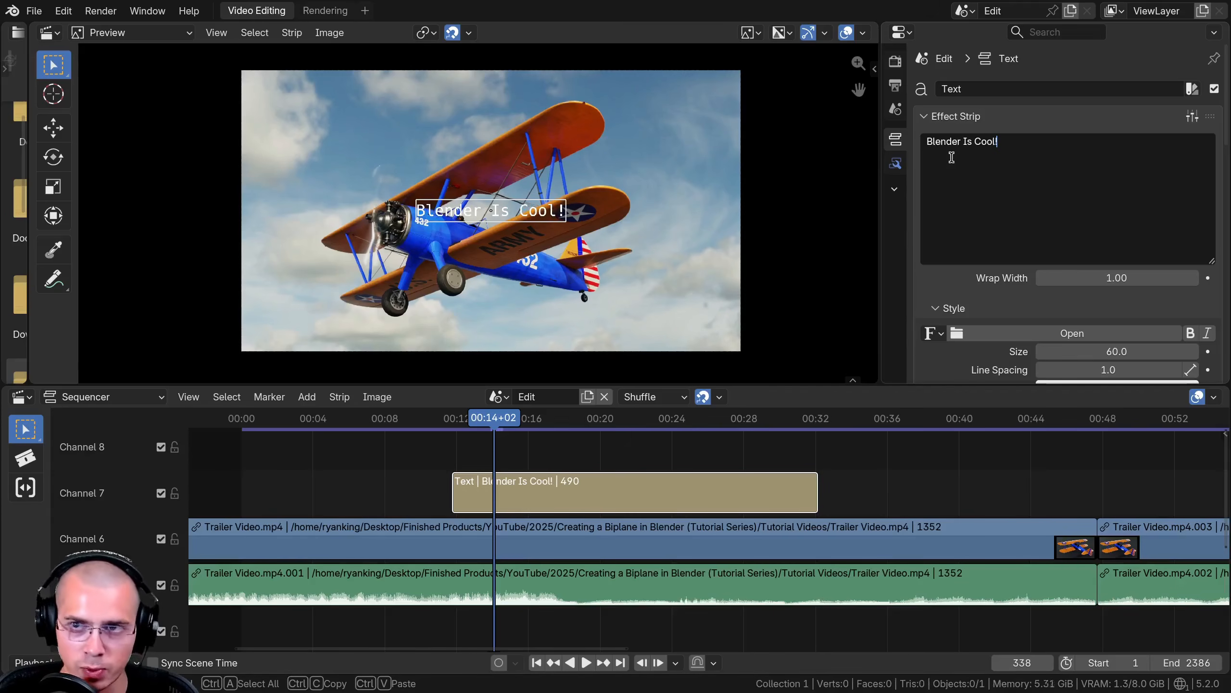
key(Return)
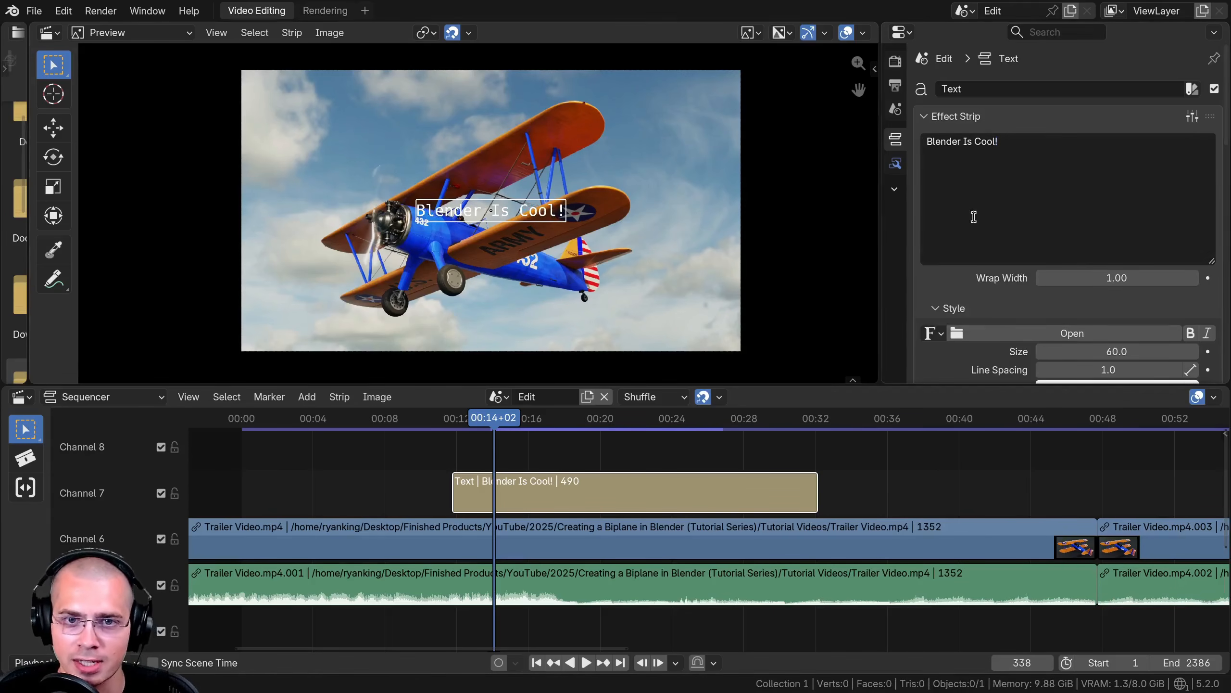
- Add a second line "Subscribe!" after a blank line in the strip's text
click(997, 222)
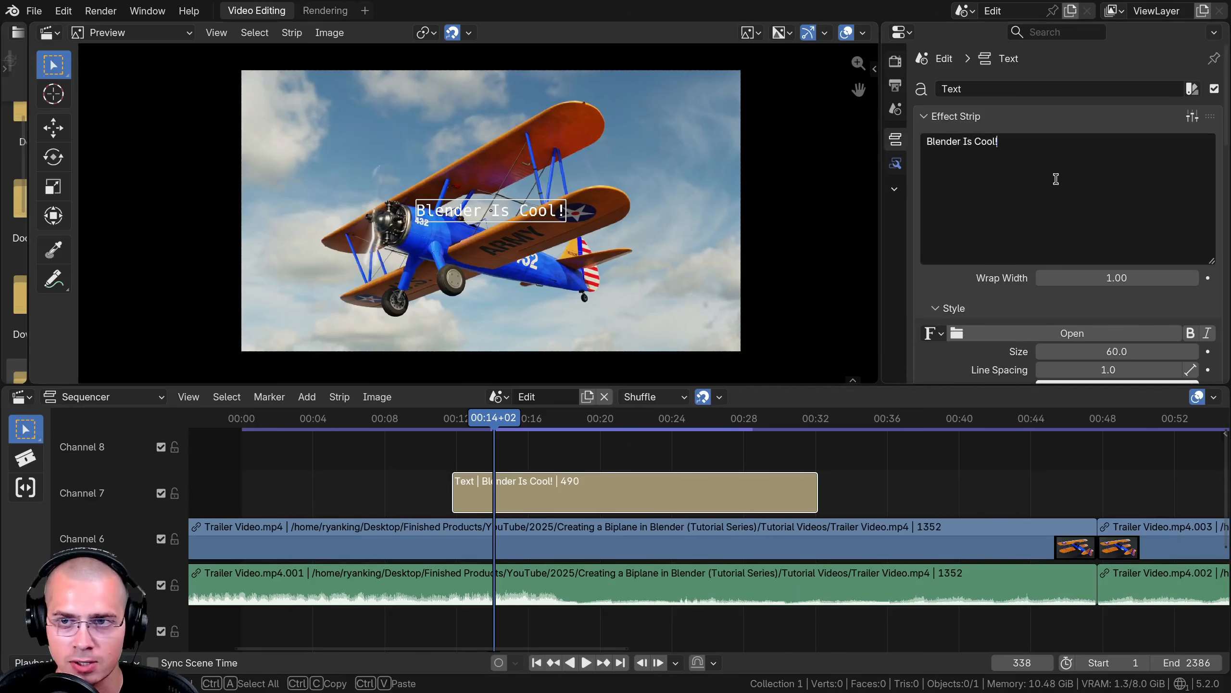
key(shift+Return)
key(shift+Return)
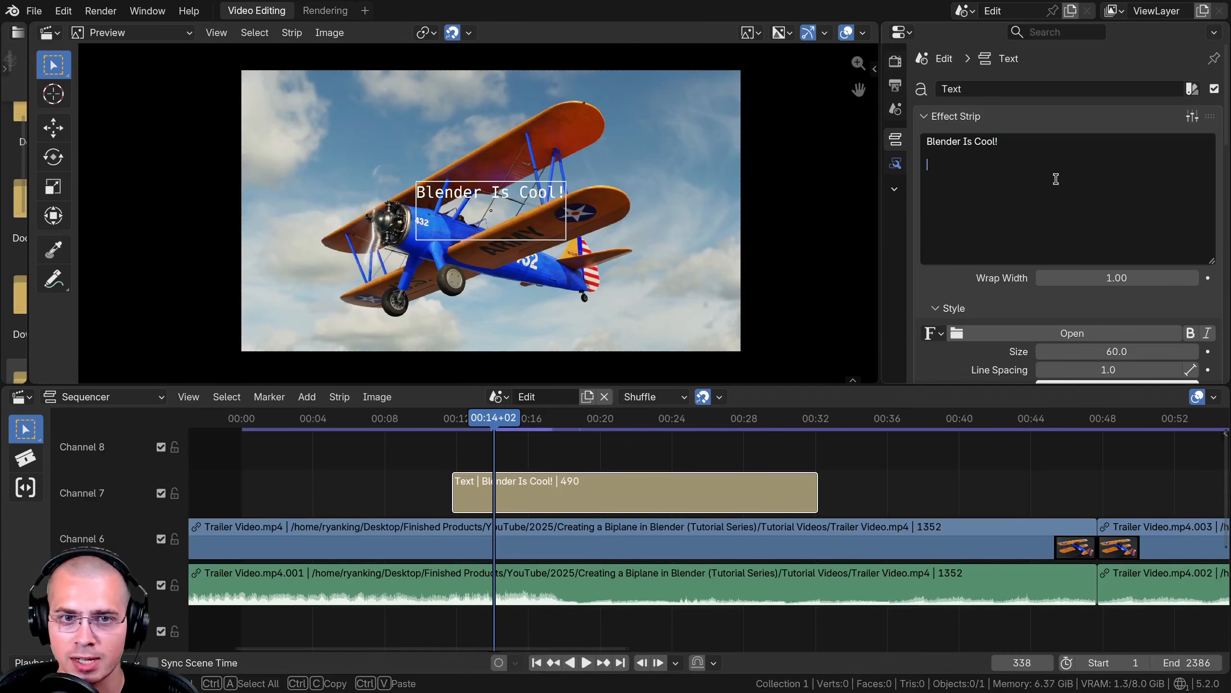
text(Subscribe!)
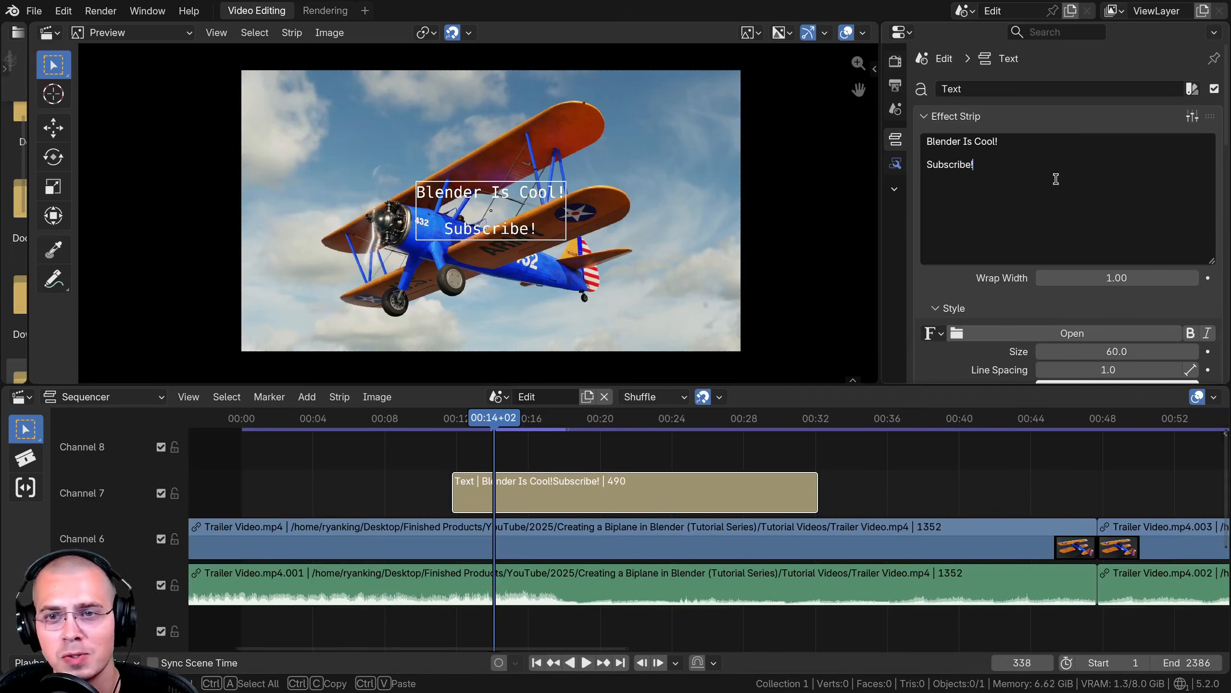
key(Return)
scroll(479, 213, up, 20)
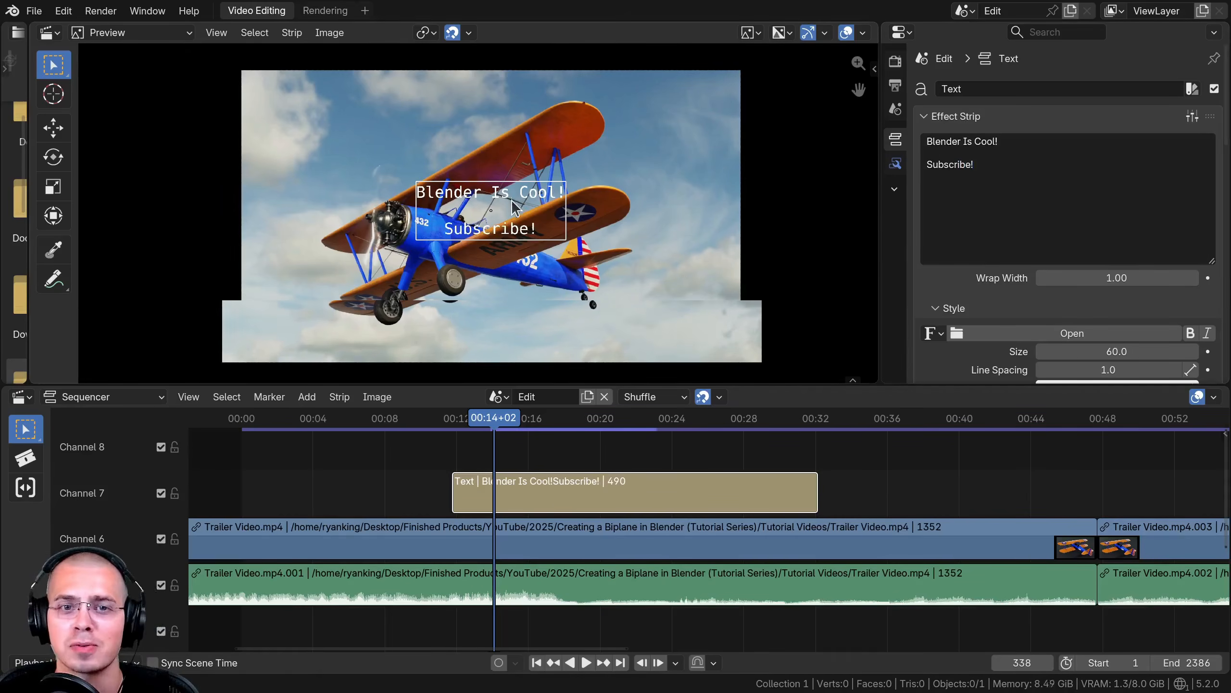
mouse_move(565, 228)
middle_down()
mouse_move(526, 237)
mouse_move(514, 186)
mouse_move(493, 168)
mouse_move(559, 244)
middle_up()
scroll(494, 194, down, 8)
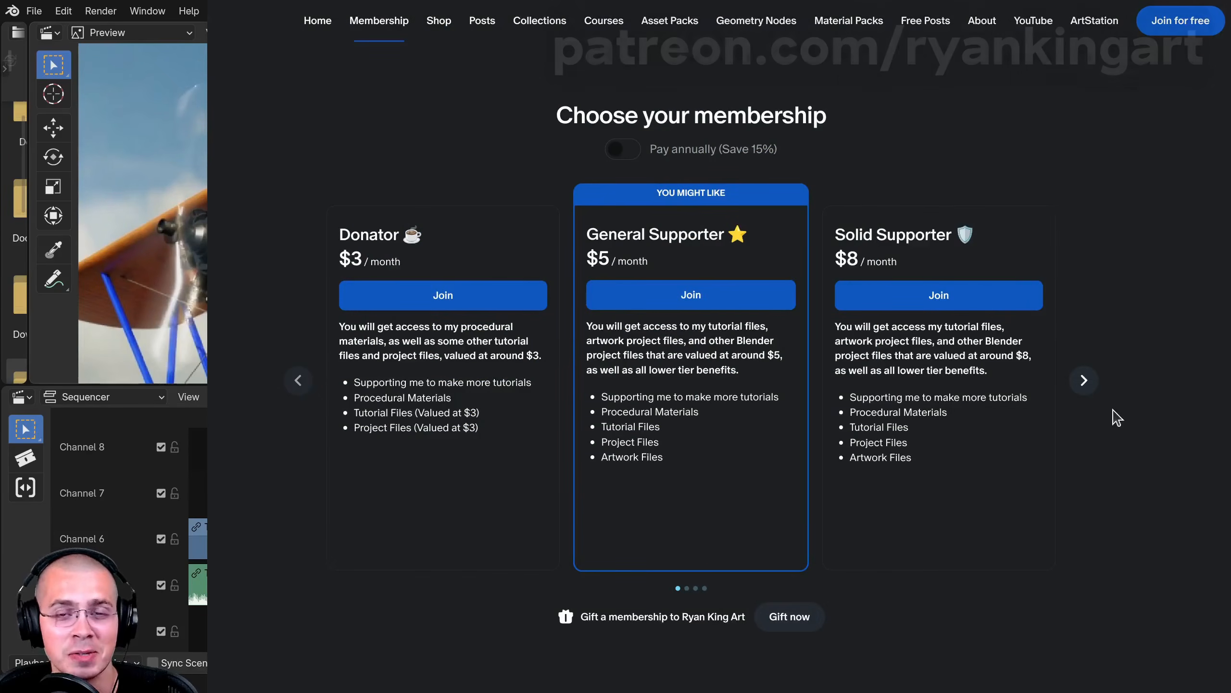
click(1086, 380)
click(1086, 380)
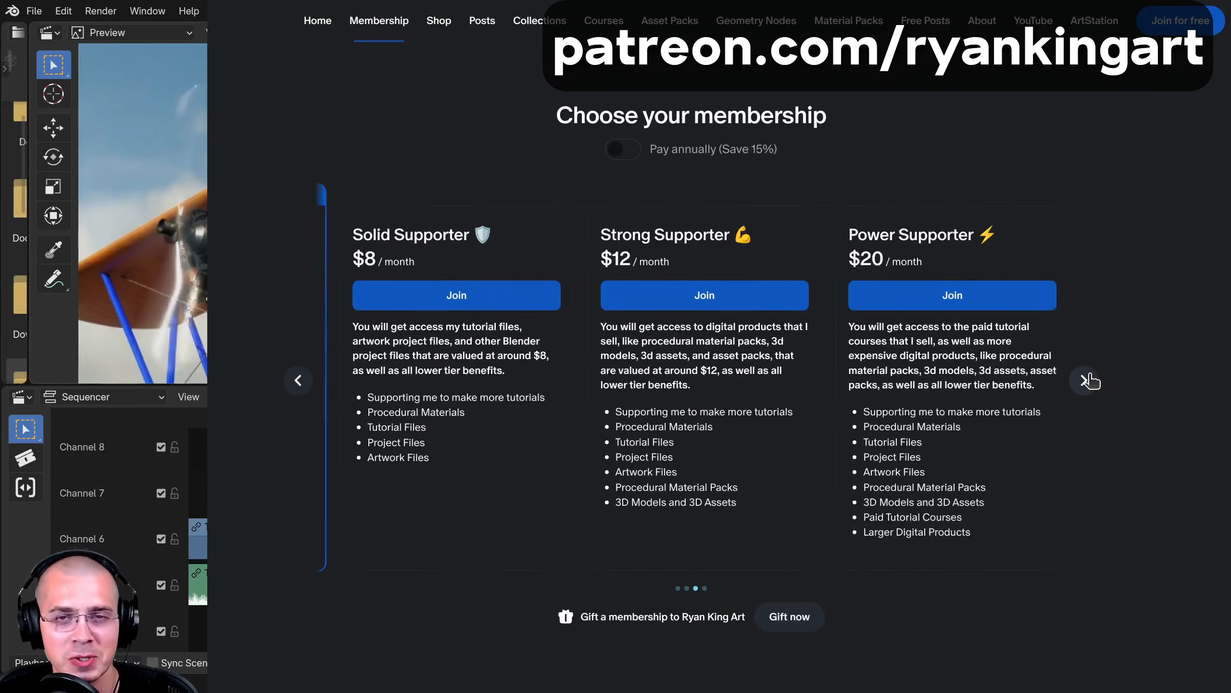
click(1086, 380)
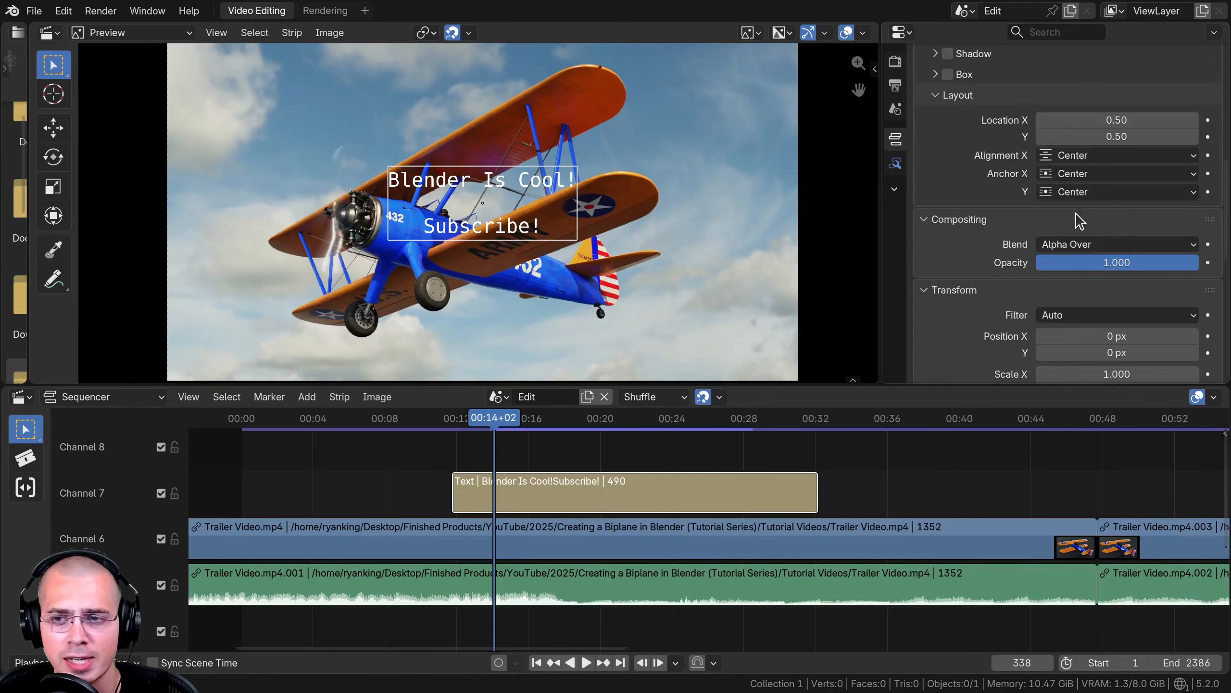
- Increase the text size to 137.5
scroll(1079, 221, up, 5)
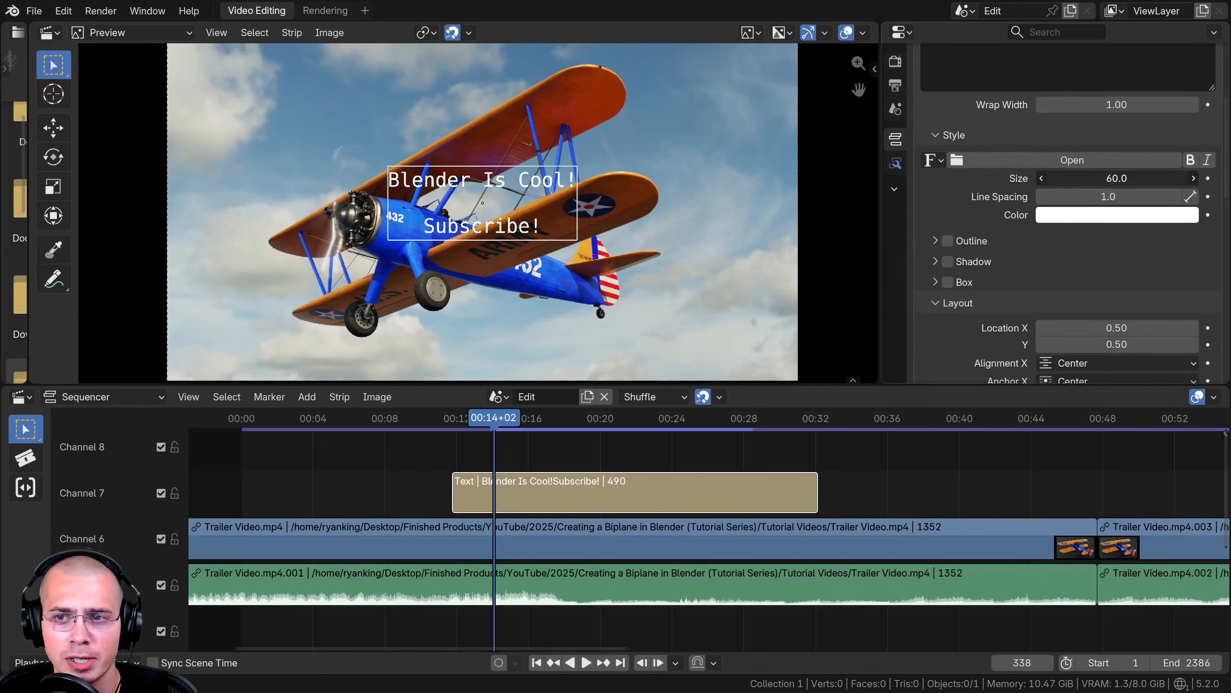
drag(1115, 178, 1174, 178)
mouse_move(1086, 199)
mouse_down()
mouse_move(1066, 199)
mouse_move(1085, 199)
mouse_up()
scroll(1033, 218, down, 6)
scroll(981, 236, up, 4)
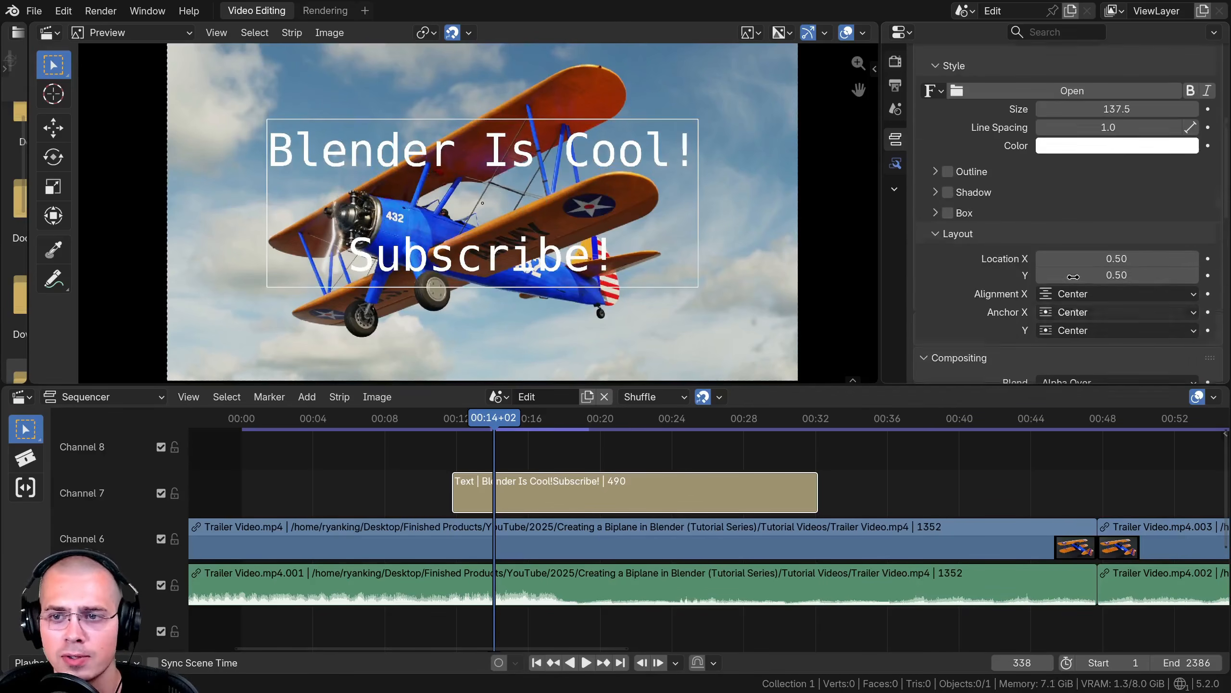
- Load the Corner Title preset for the text strip
click(948, 213)
click(947, 214)
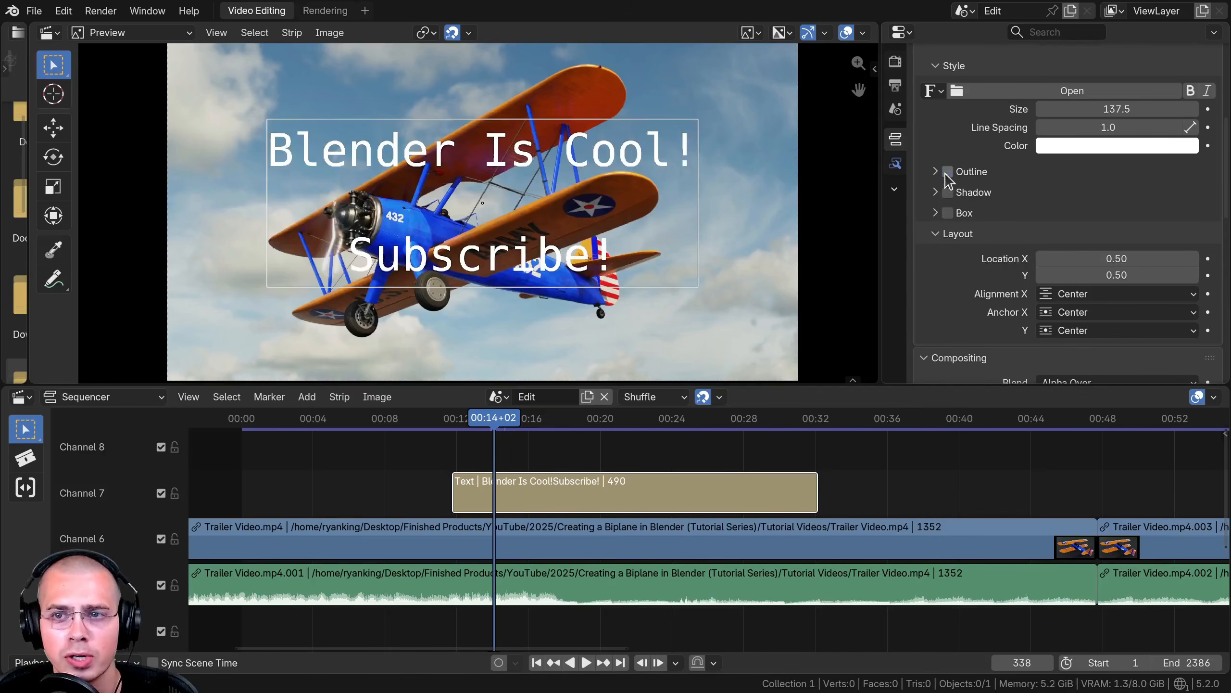
scroll(980, 250, up, 4)
scroll(982, 245, up, 5)
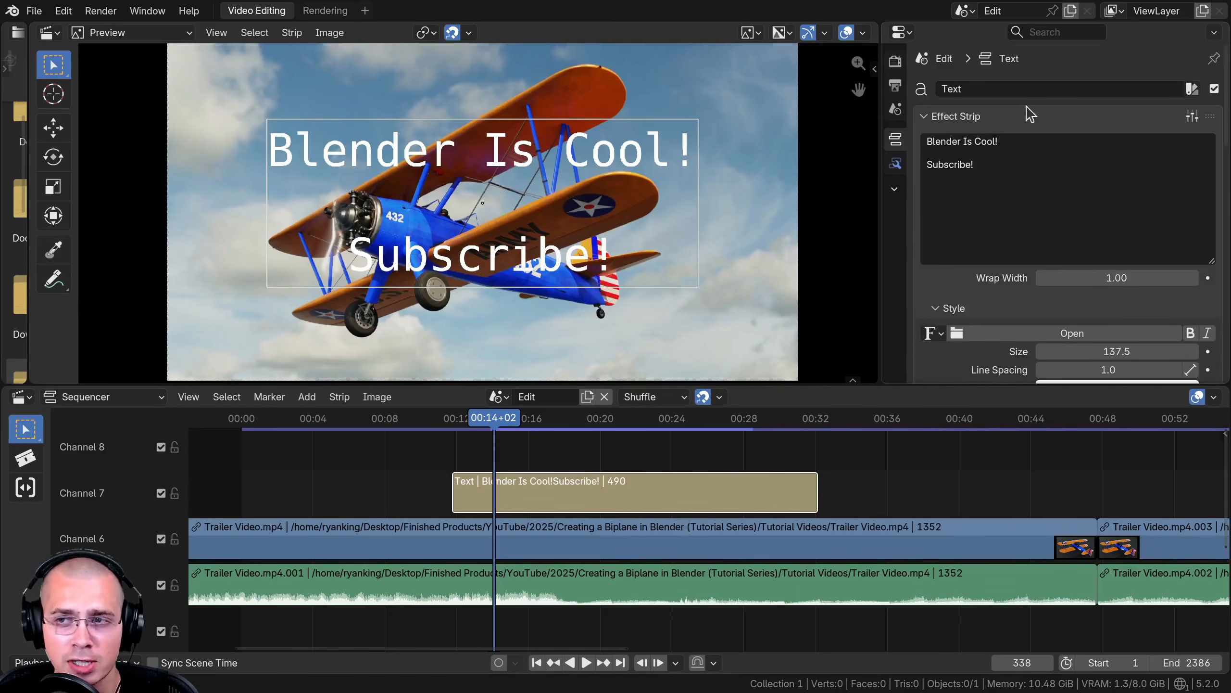
click(1193, 117)
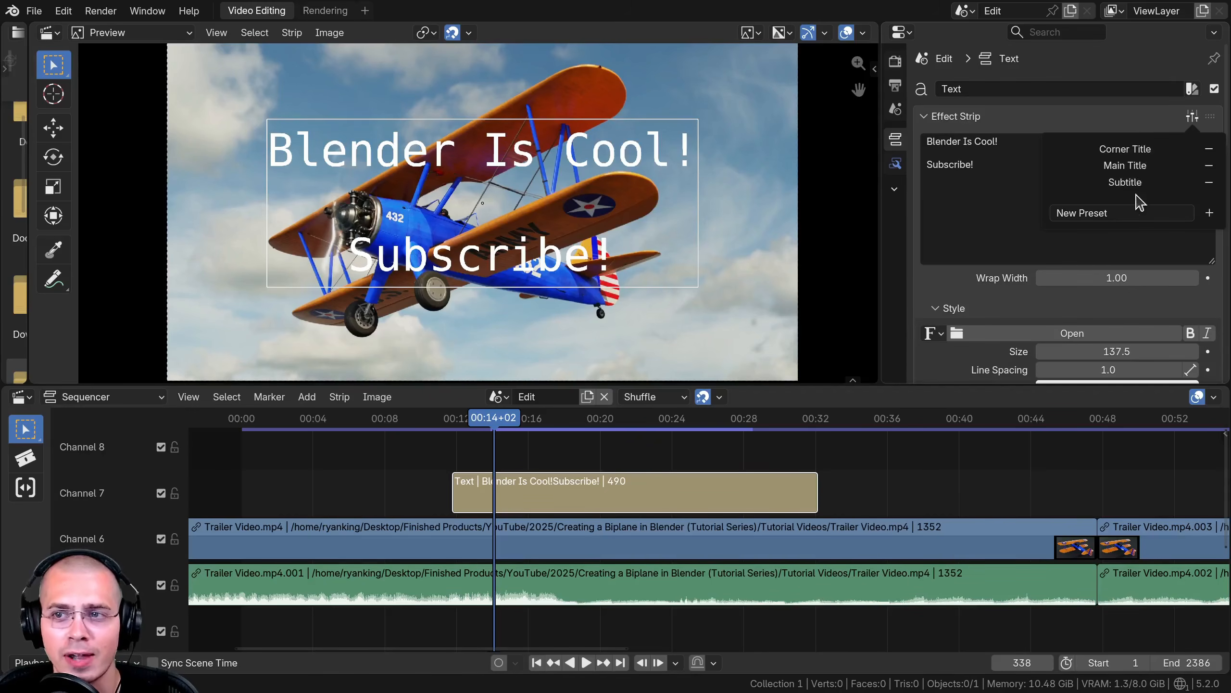
click(1125, 150)
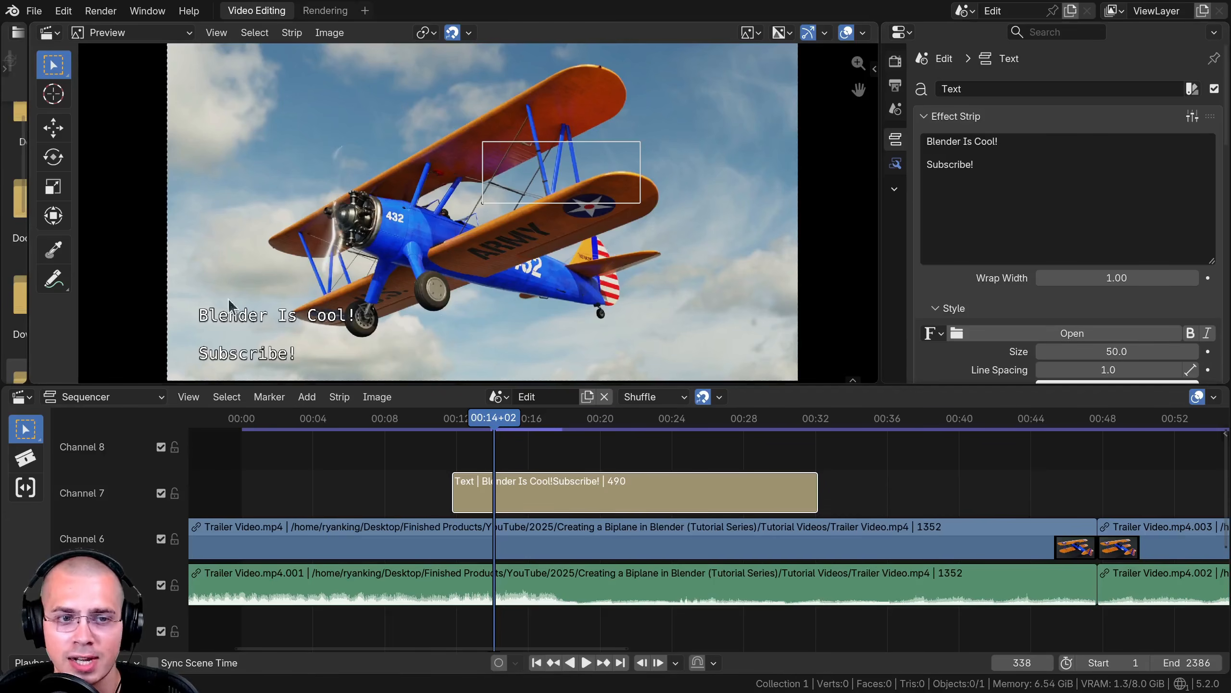
scroll(1005, 238, down, 8)
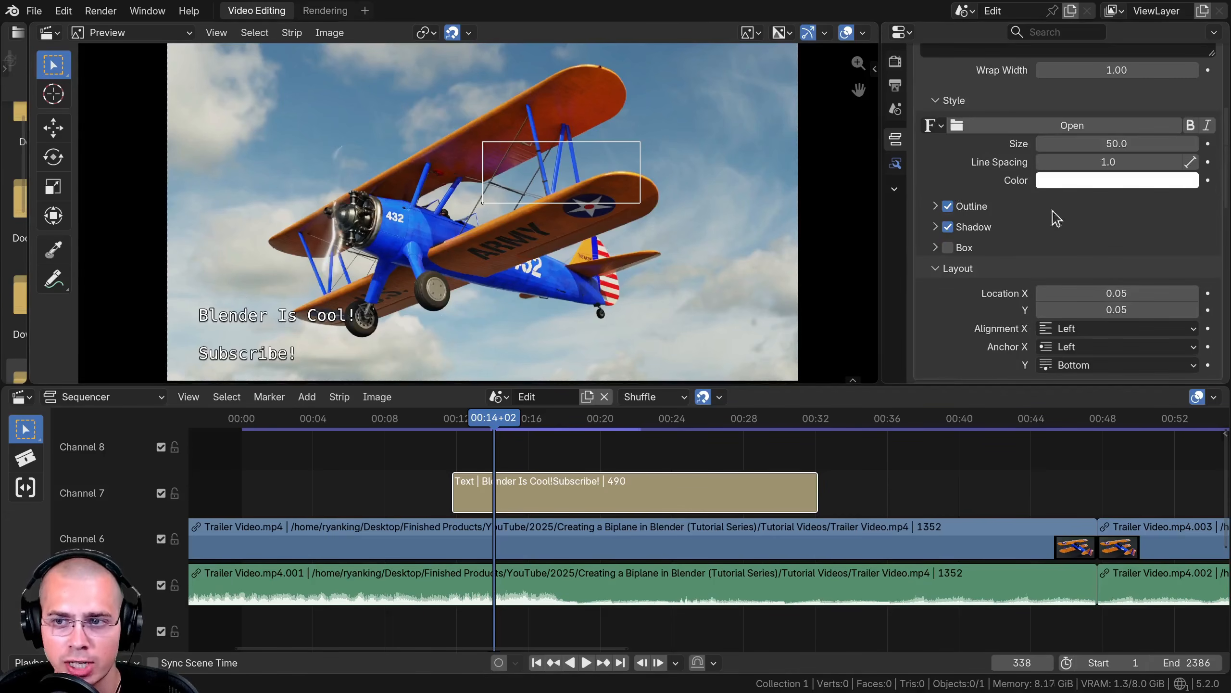
- Apply the Main Title preset to the text strip
middle_drag(392, 302, 499, 233)
scroll(417, 277, up, 10)
scroll(612, 151, down, 6)
key(Home)
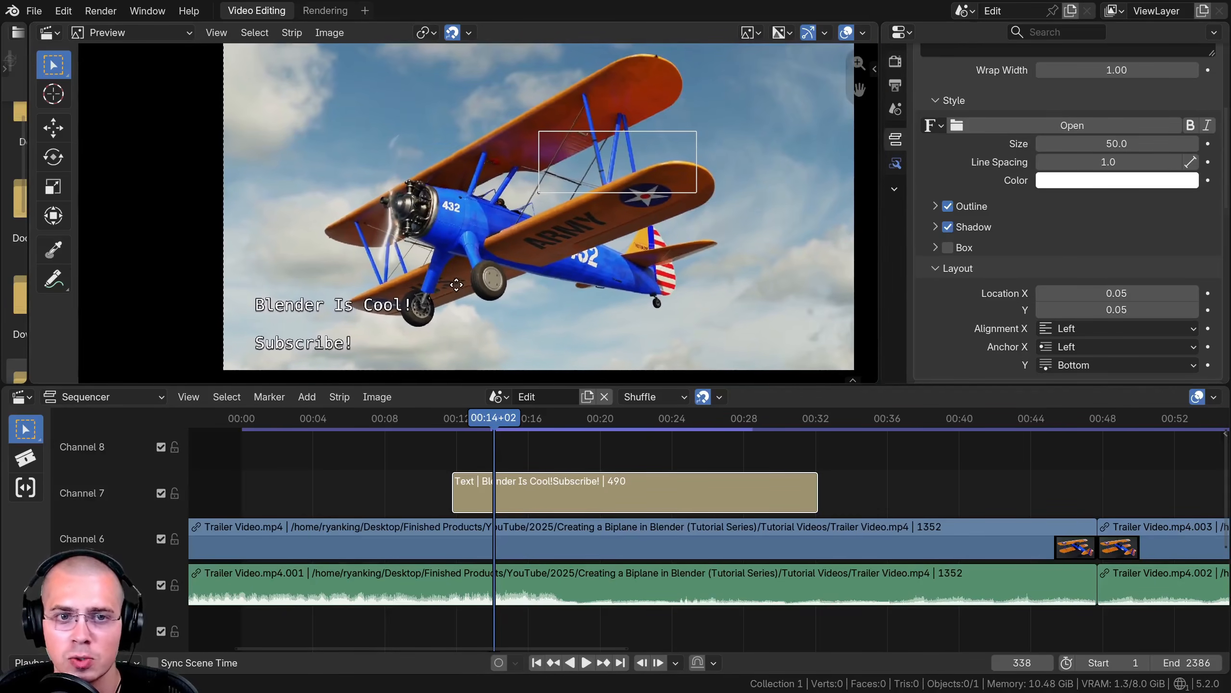
scroll(1115, 169, up, 8)
click(1193, 116)
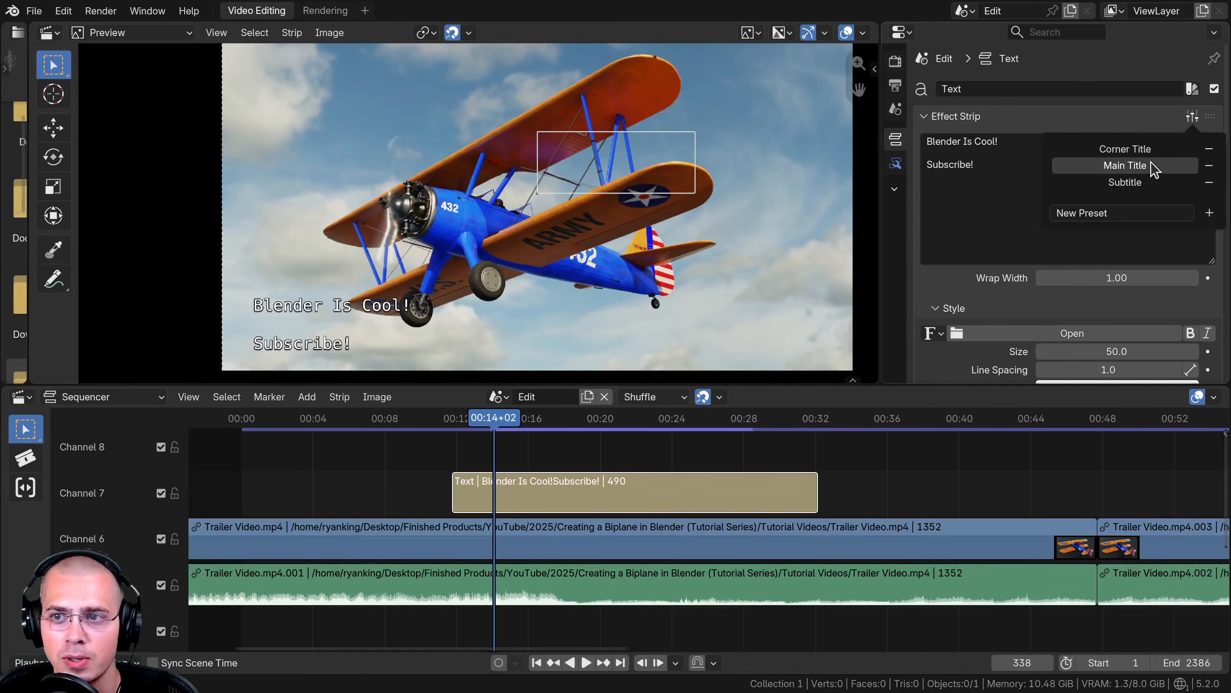
click(1125, 165)
- Apply the Subtitle preset to the text strip
middle_drag(543, 222, 478, 208)
scroll(479, 208, up, 1)
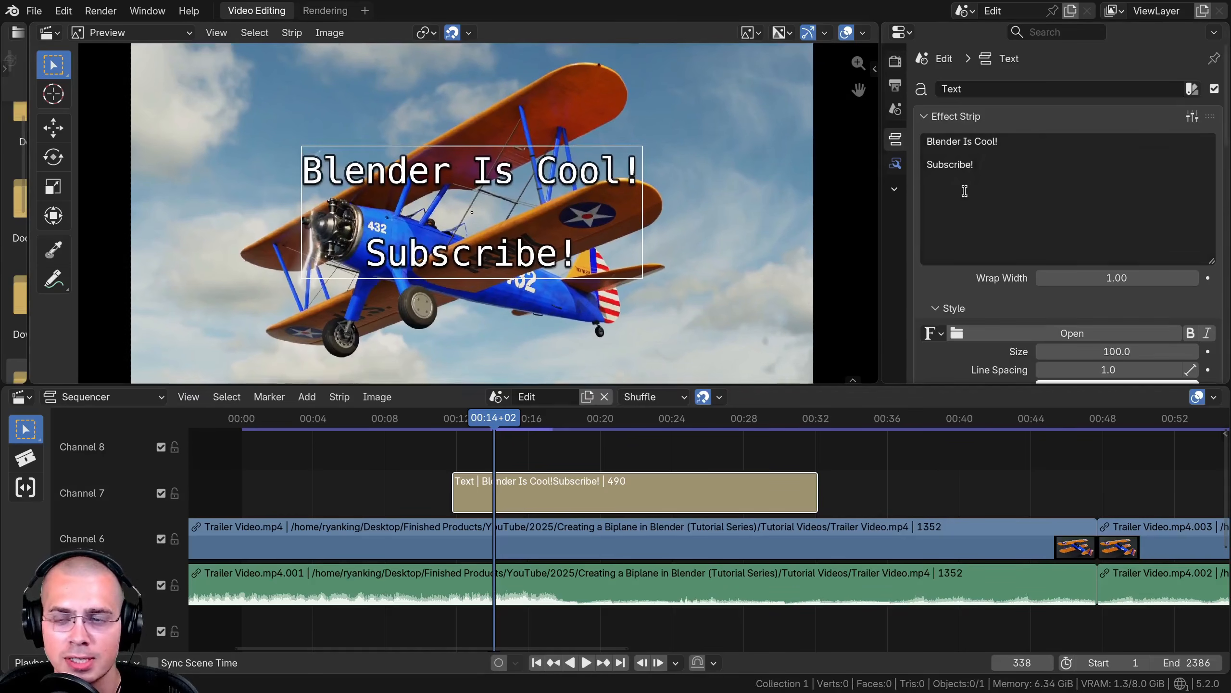
scroll(965, 192, down, 7)
scroll(1116, 151, up, 7)
click(1192, 117)
click(1125, 182)
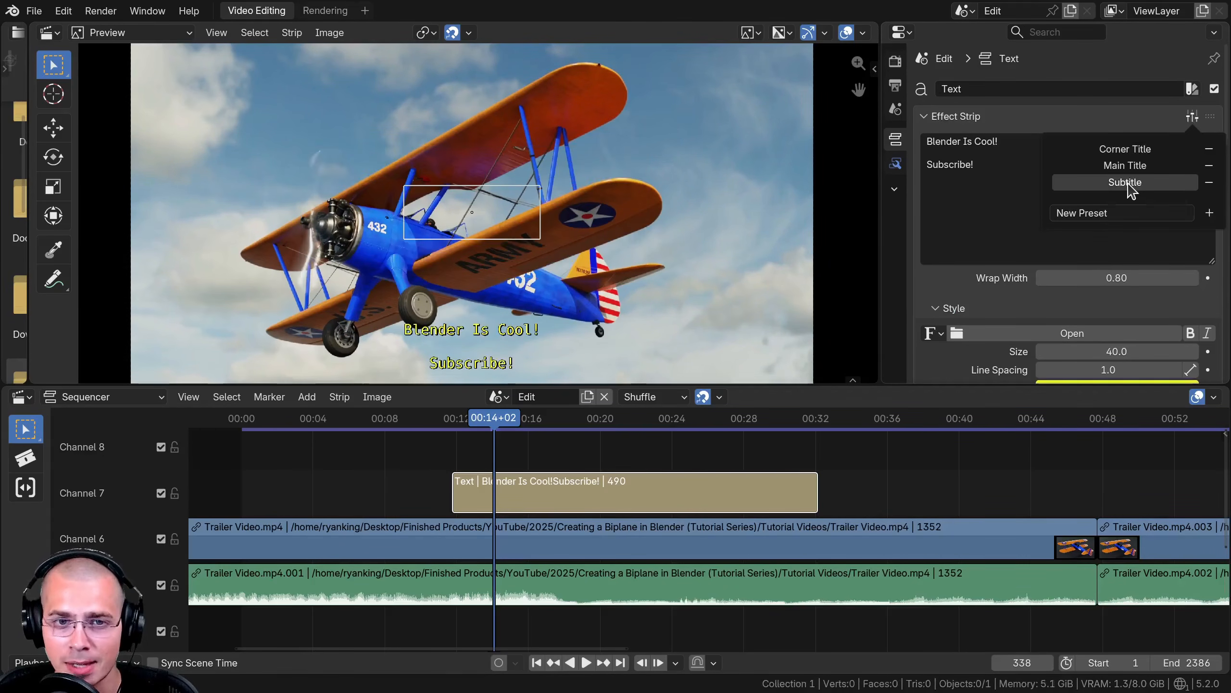
- Undo the last preset change and delete the text strip
click(1192, 116)
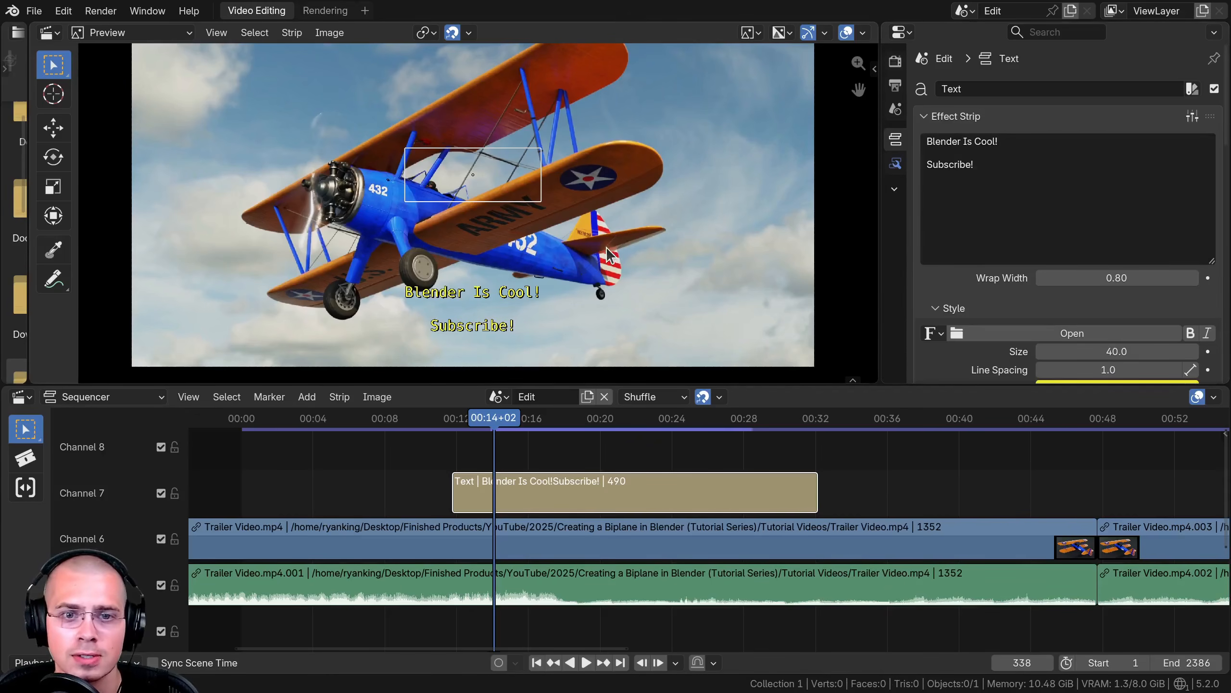
key(ctrl+z)
mouse_move(530, 501)
middle_down()
mouse_move(514, 509)
mouse_move(525, 484)
mouse_move(546, 507)
mouse_move(554, 493)
mouse_move(526, 488)
mouse_move(543, 487)
middle_up()
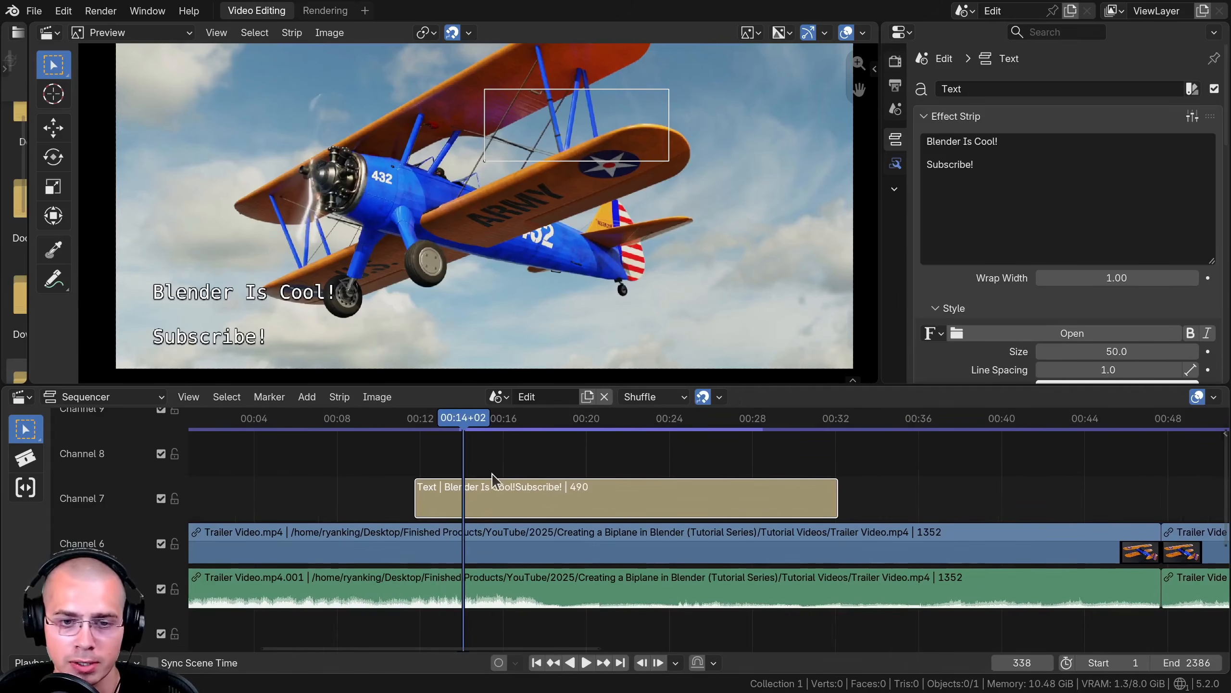
key(Delete)
- Add a new text strip on channel 7, stretched to about 368 frames long
key(shift+a)
click(508, 486)
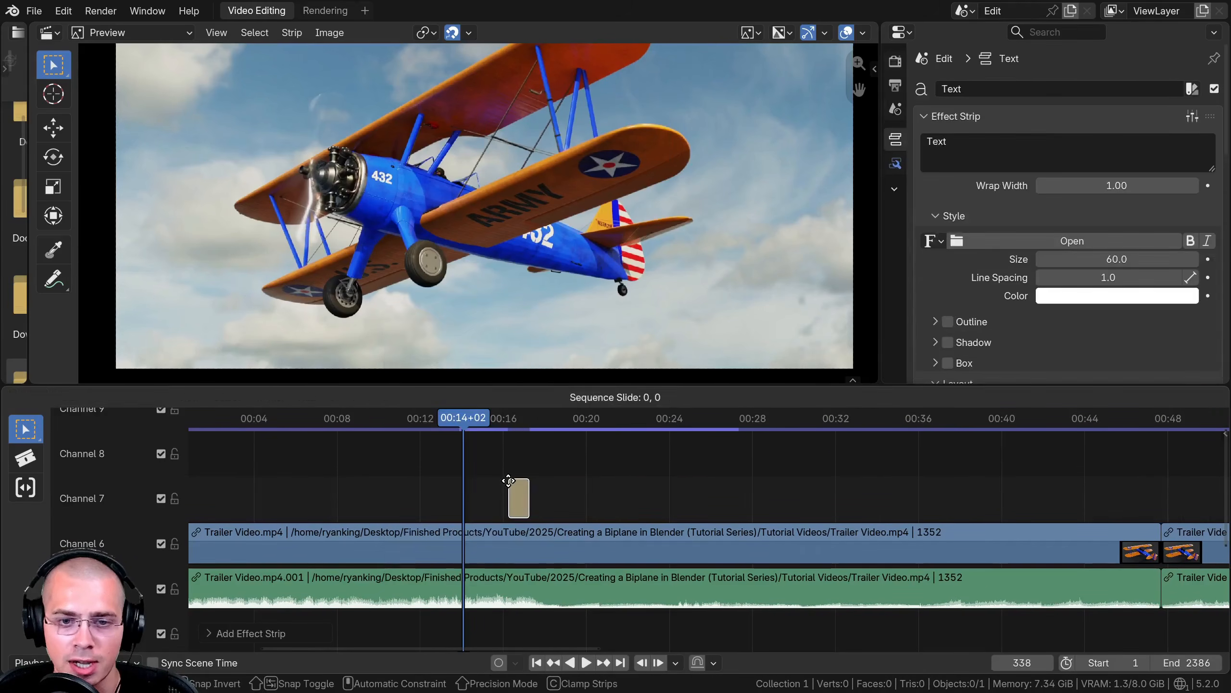
click(521, 485)
drag(528, 486, 828, 489)
drag(695, 501, 531, 499)
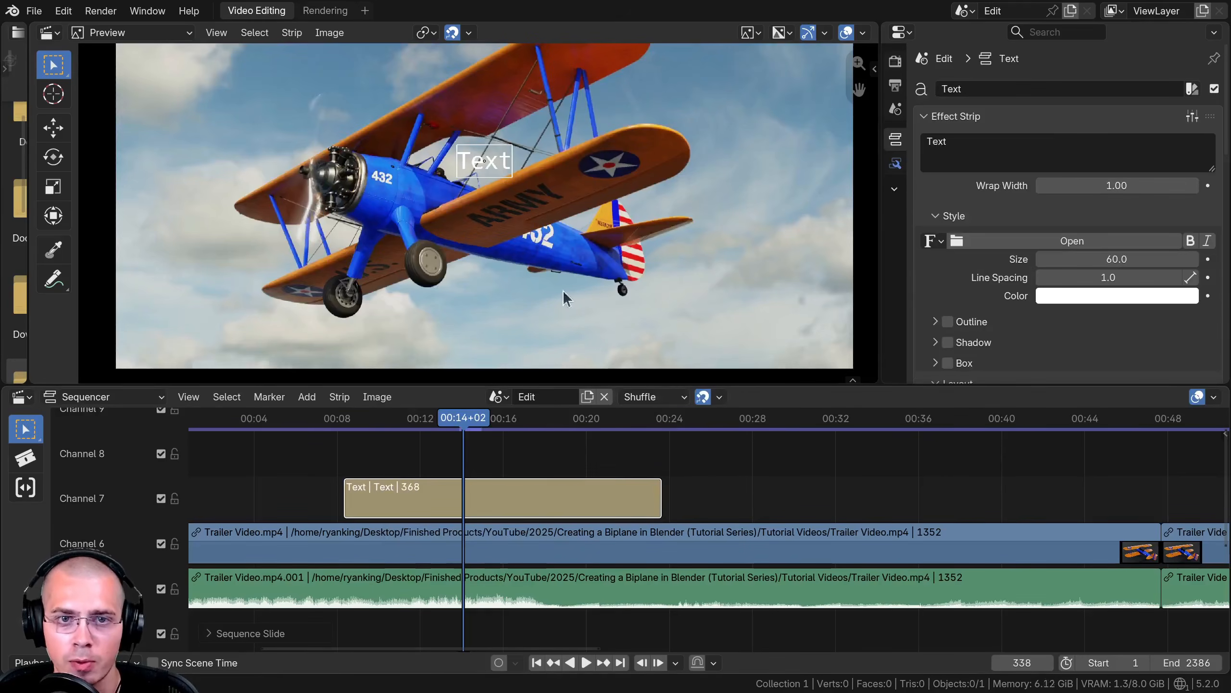
- Increase the new text strip's size to about 284.8
scroll(560, 244, down, 3)
middle_drag(560, 244, 542, 245)
scroll(541, 245, down, 1)
scroll(1078, 296, down, 5)
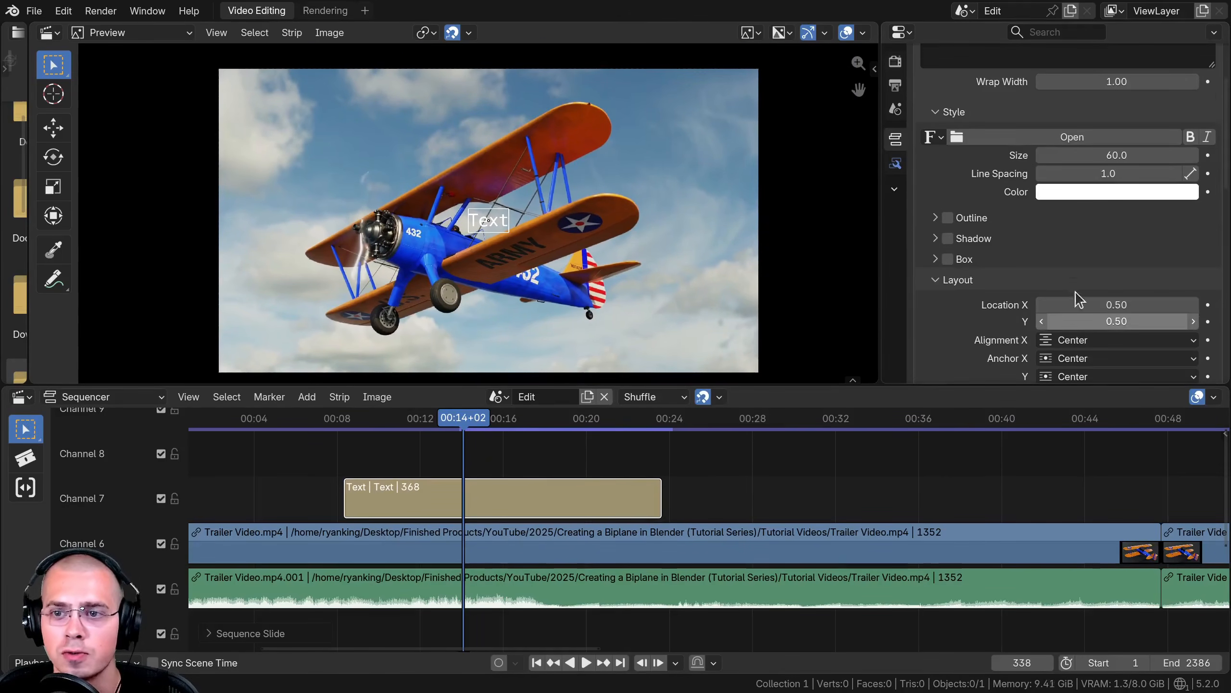
scroll(1088, 240, up, 4)
drag(1087, 224, 1202, 224)
- Enable the Box background behind the text and darken the box colour
click(947, 328)
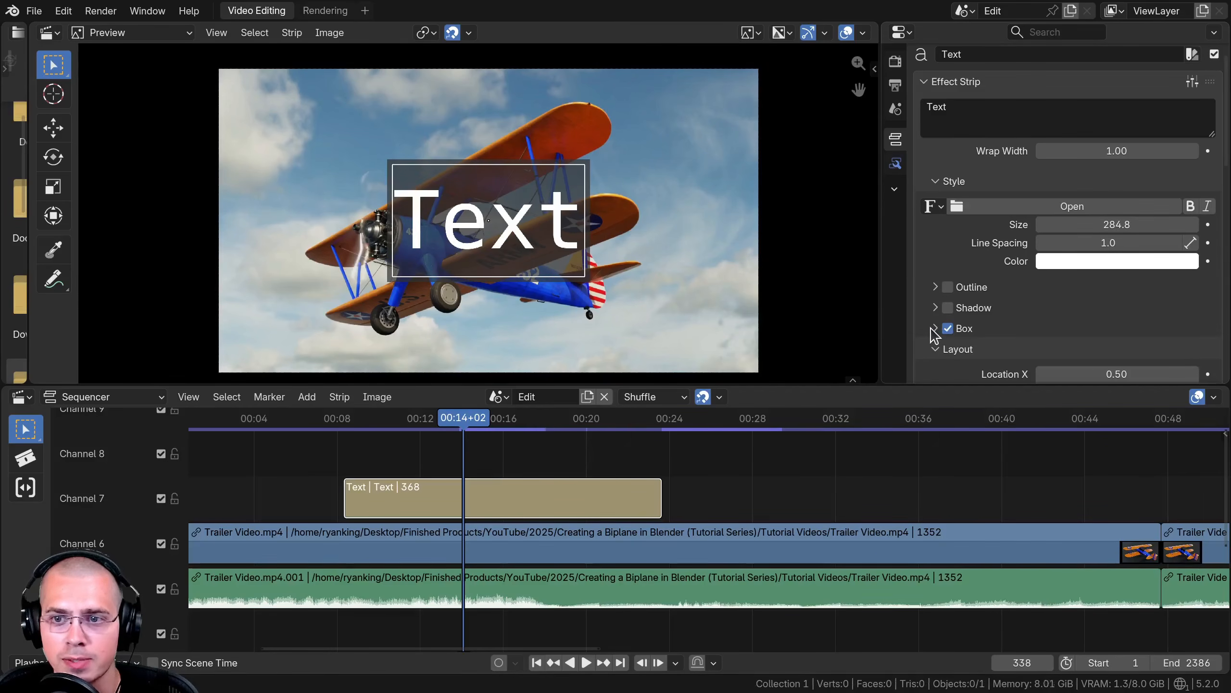
click(935, 329)
scroll(1007, 345, down, 5)
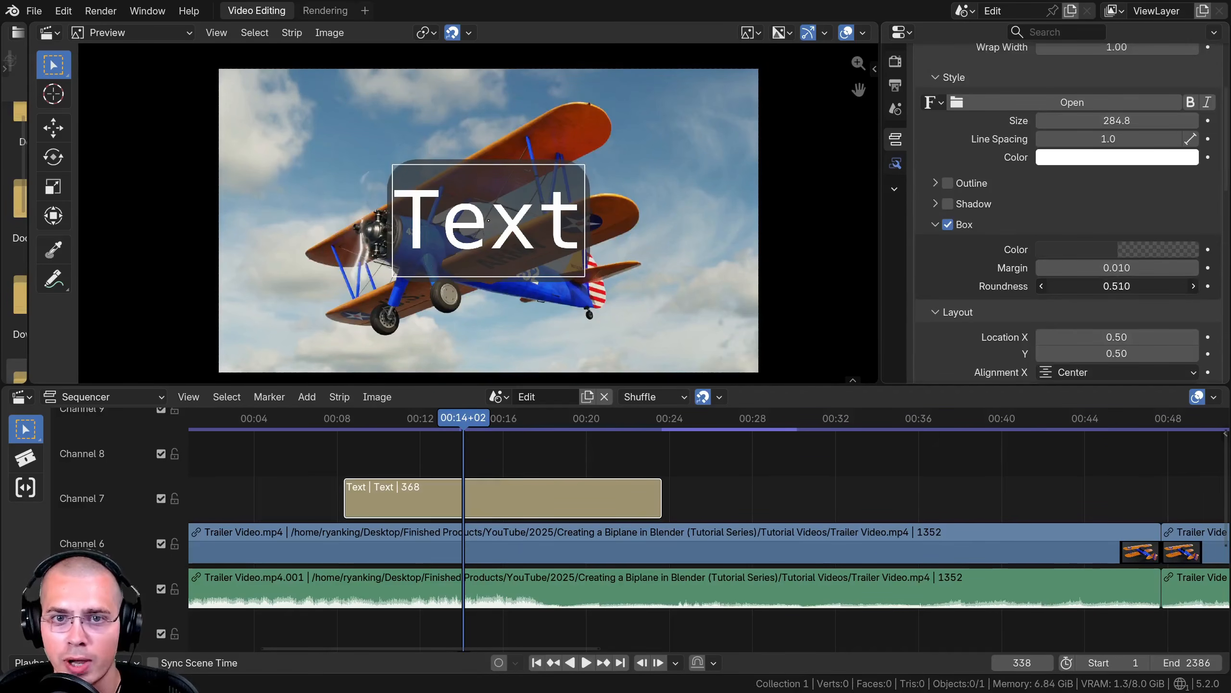
click(1081, 251)
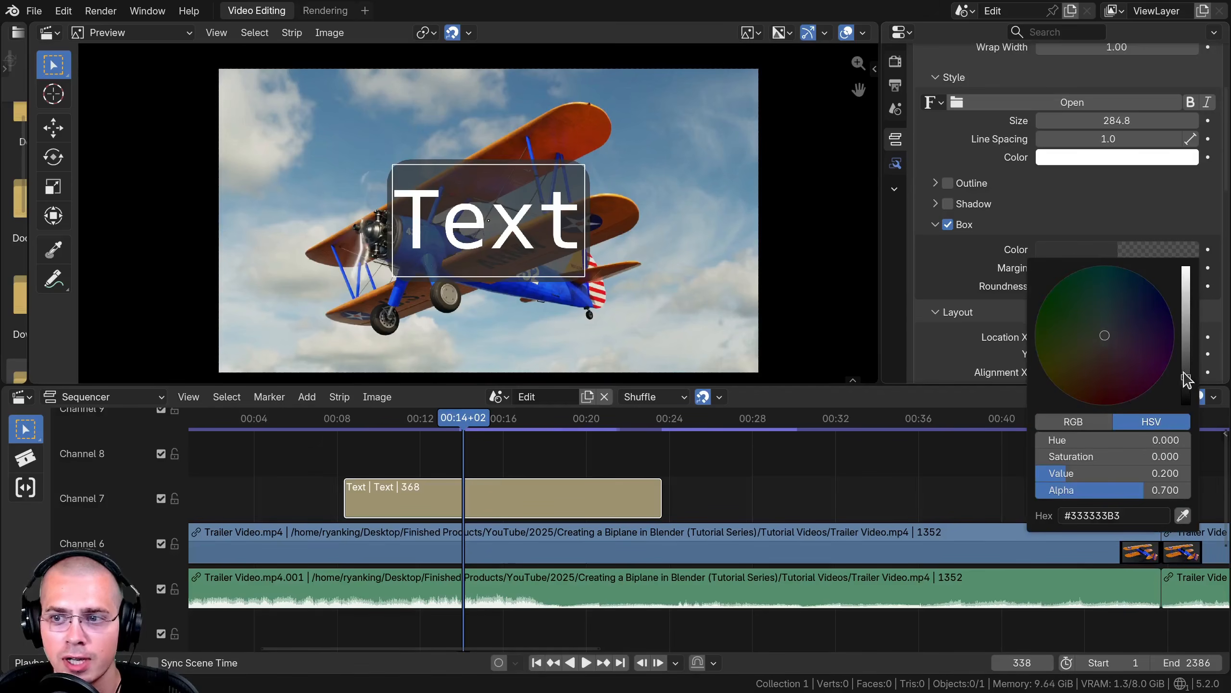
drag(1186, 380, 1186, 396)
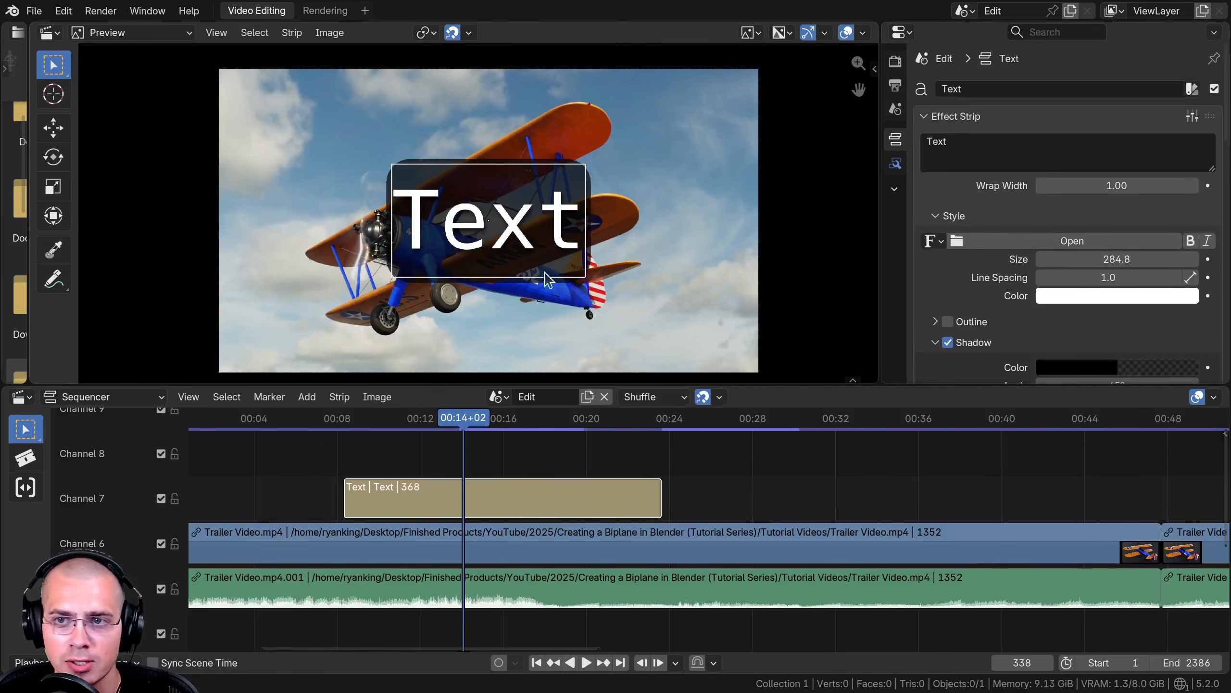
- Save the current text settings as a new preset named Large Test
click(1193, 118)
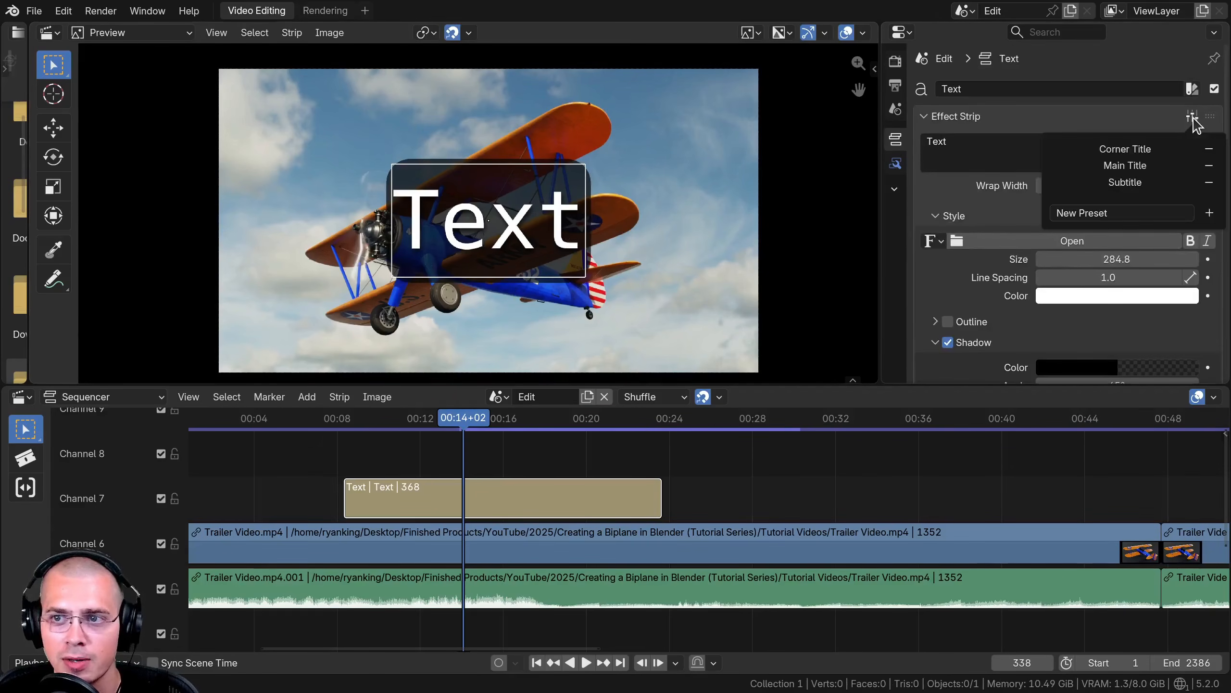
click(1120, 214)
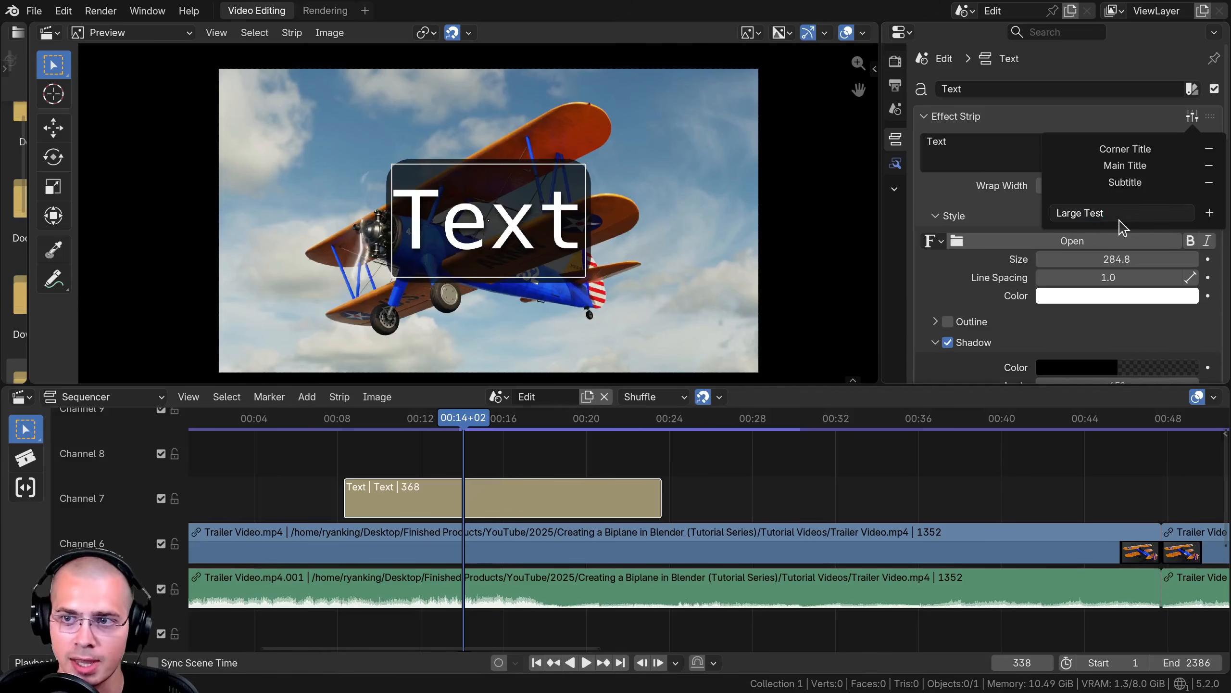
click(1209, 213)
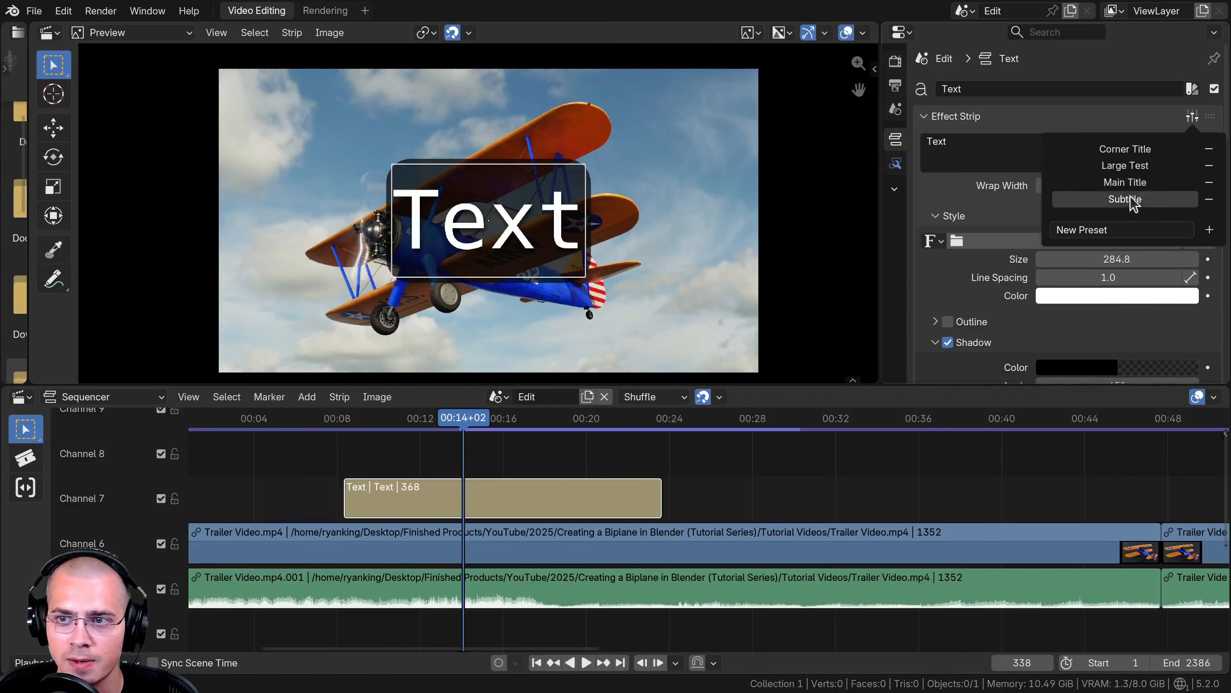
- Add a second text strip on channel 7 after the first, about 388 frames long
middle_drag(502, 508, 218, 508)
key(shift+a)
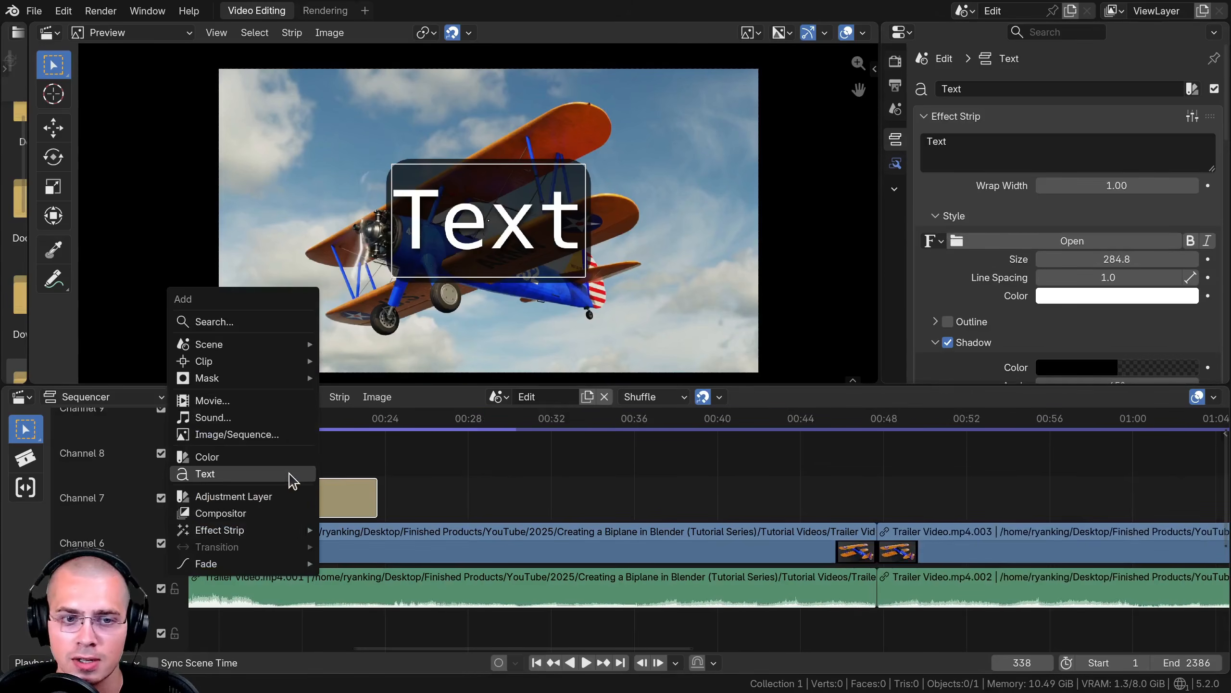
click(293, 475)
click(506, 469)
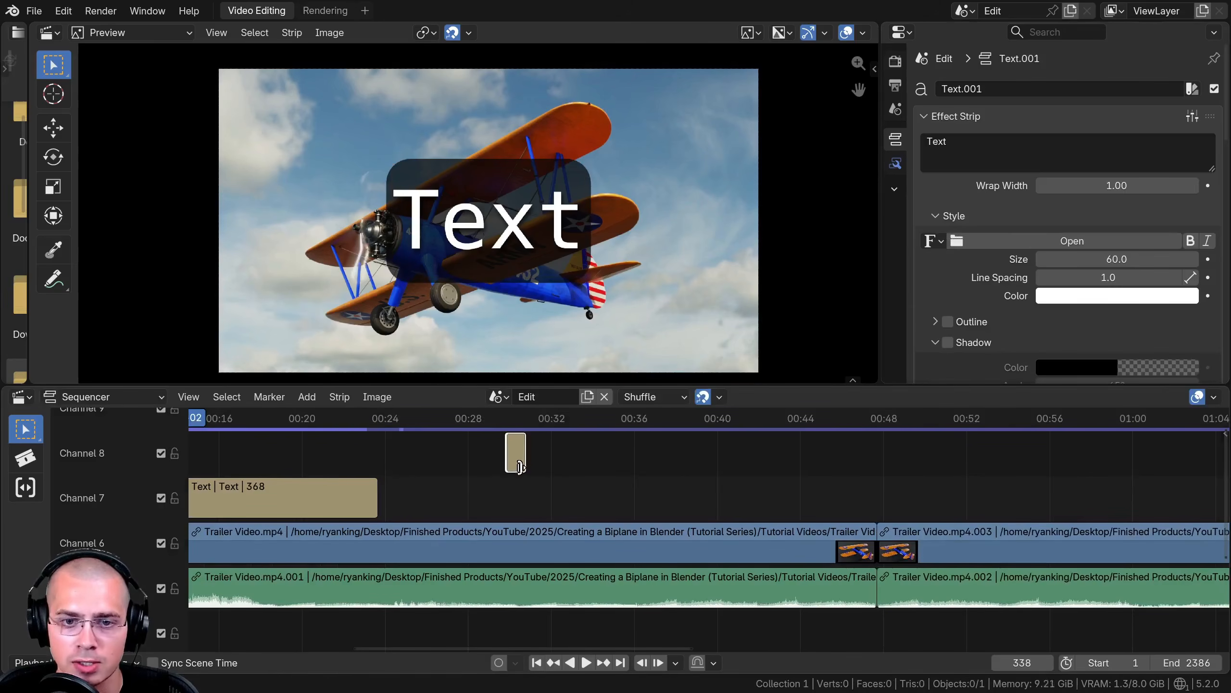
drag(520, 466, 836, 467)
drag(633, 465, 545, 490)
click(550, 418)
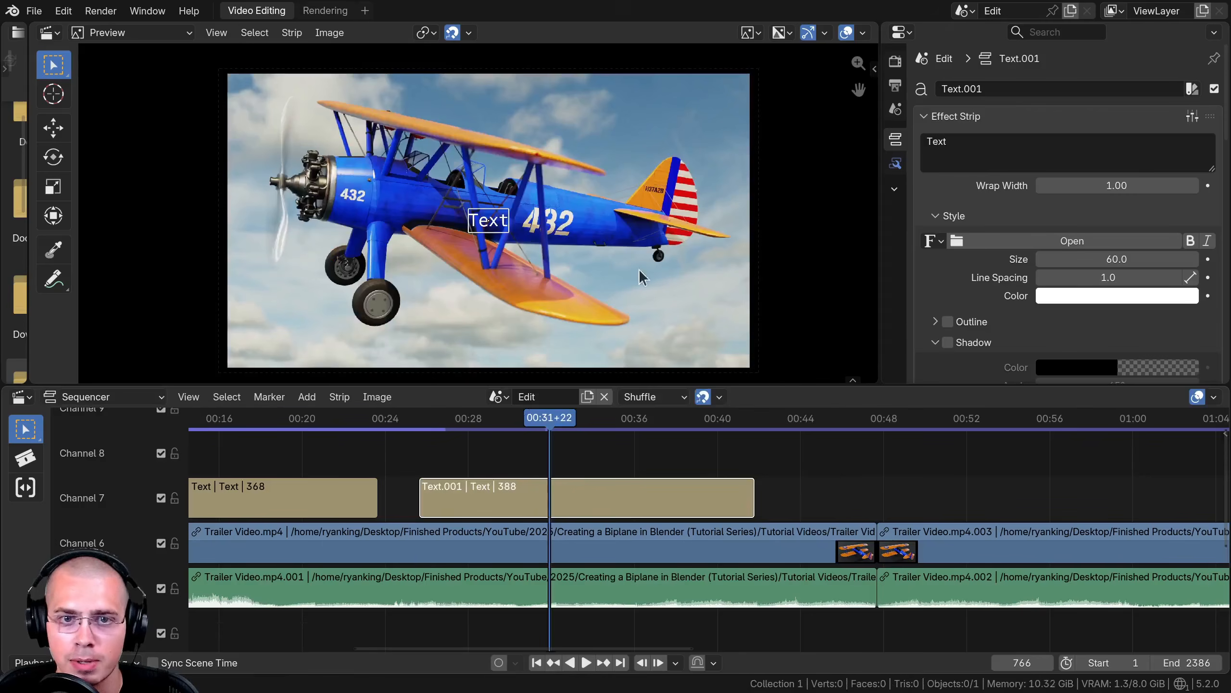
- Apply the Large Test preset to the second text strip
click(1192, 117)
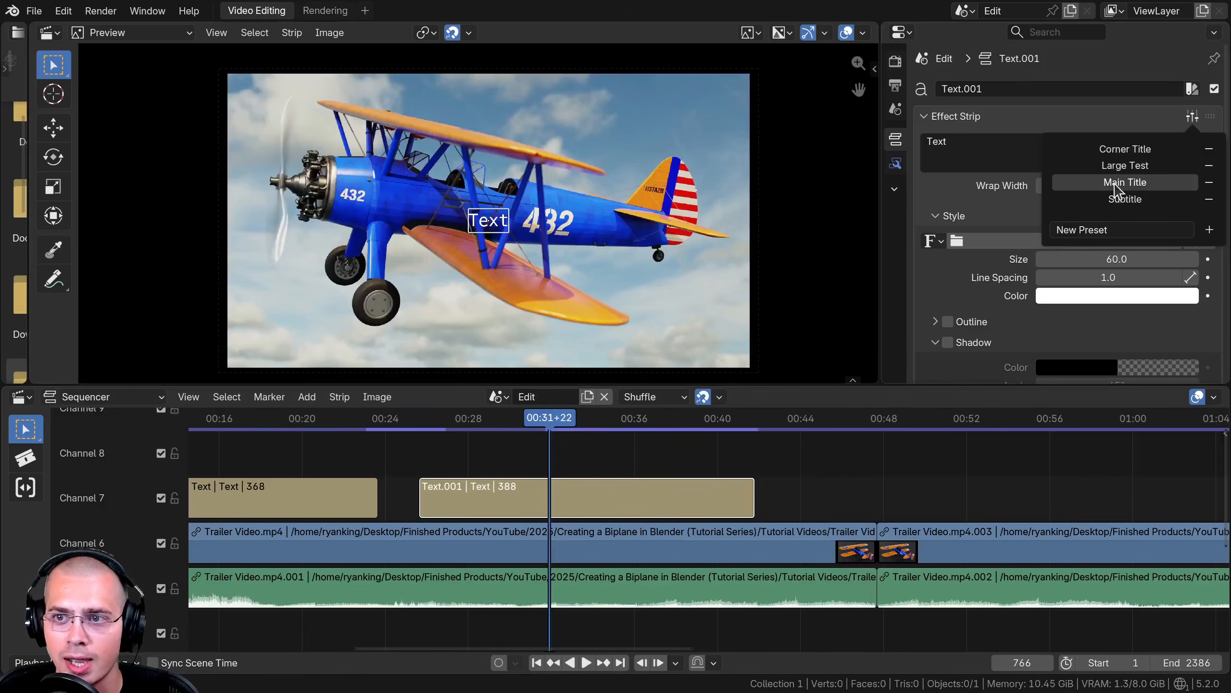
click(1115, 166)
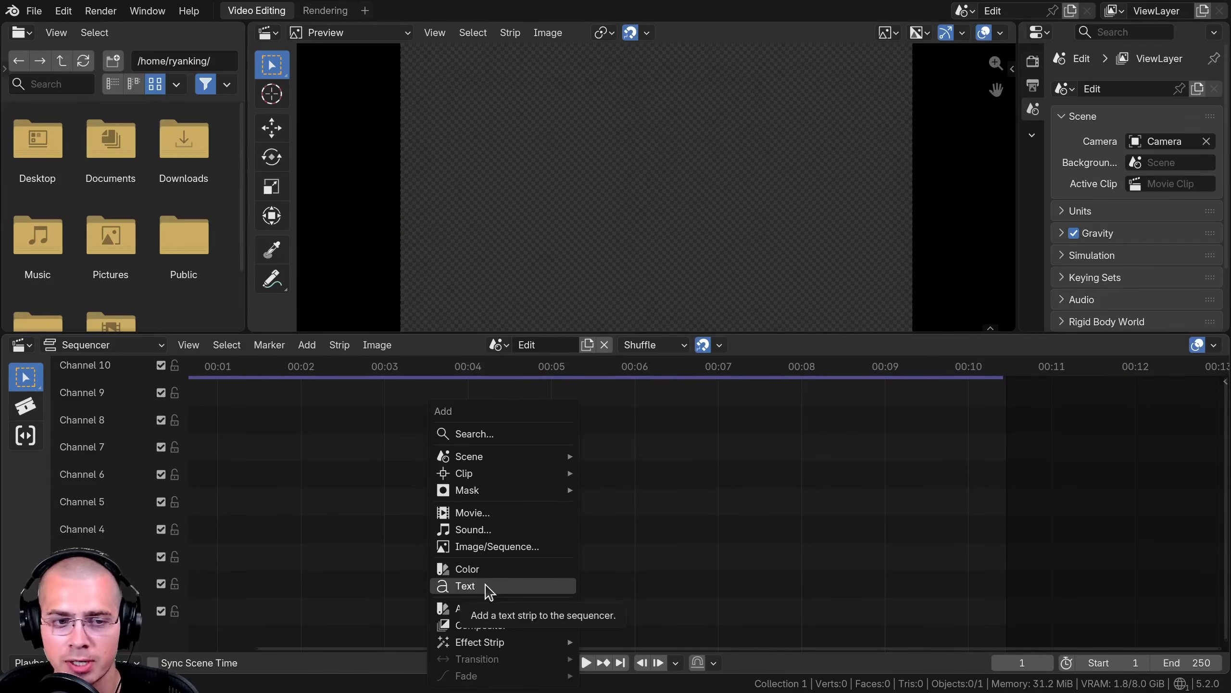
- In another project, add a text strip and apply the Large Test preset to it
click(489, 585)
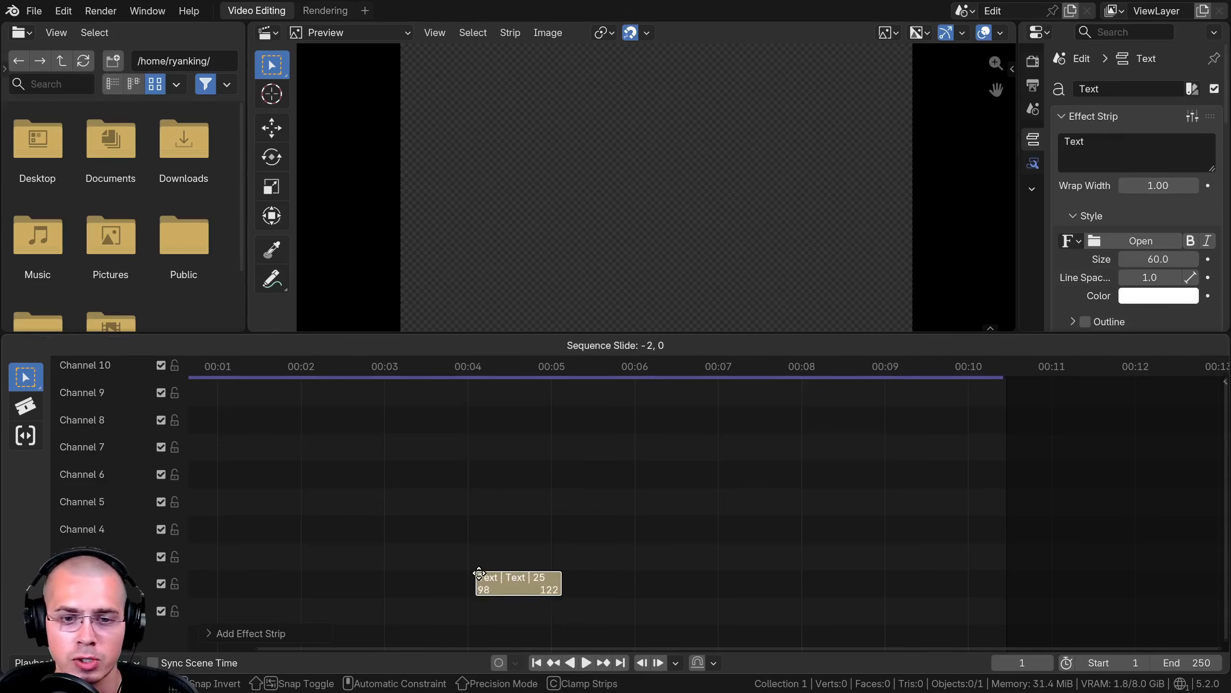
click(513, 553)
click(1192, 117)
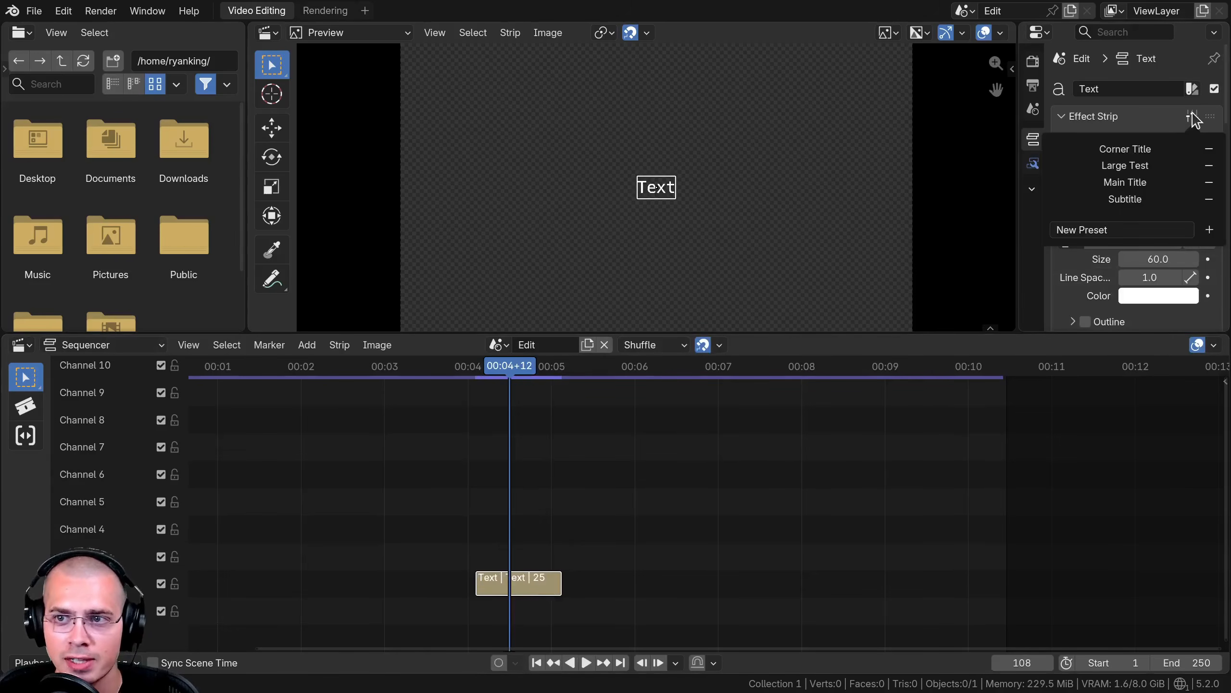
click(1124, 168)
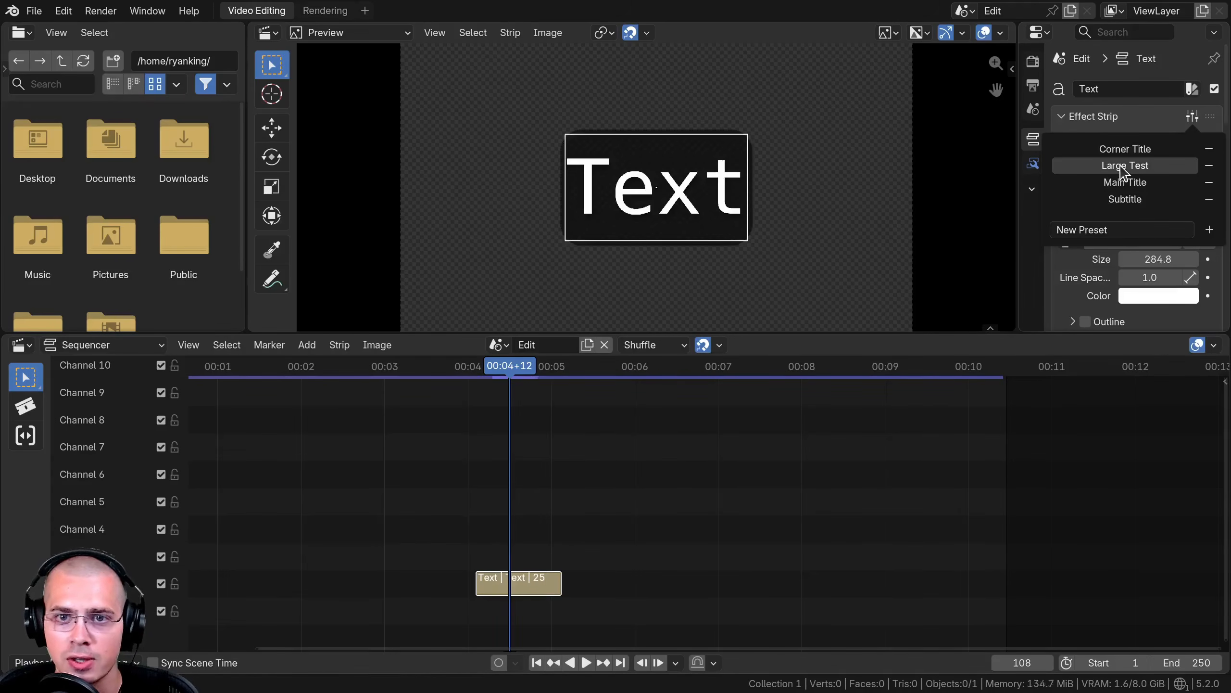
scroll(692, 212, up, 4)
click(1197, 118)
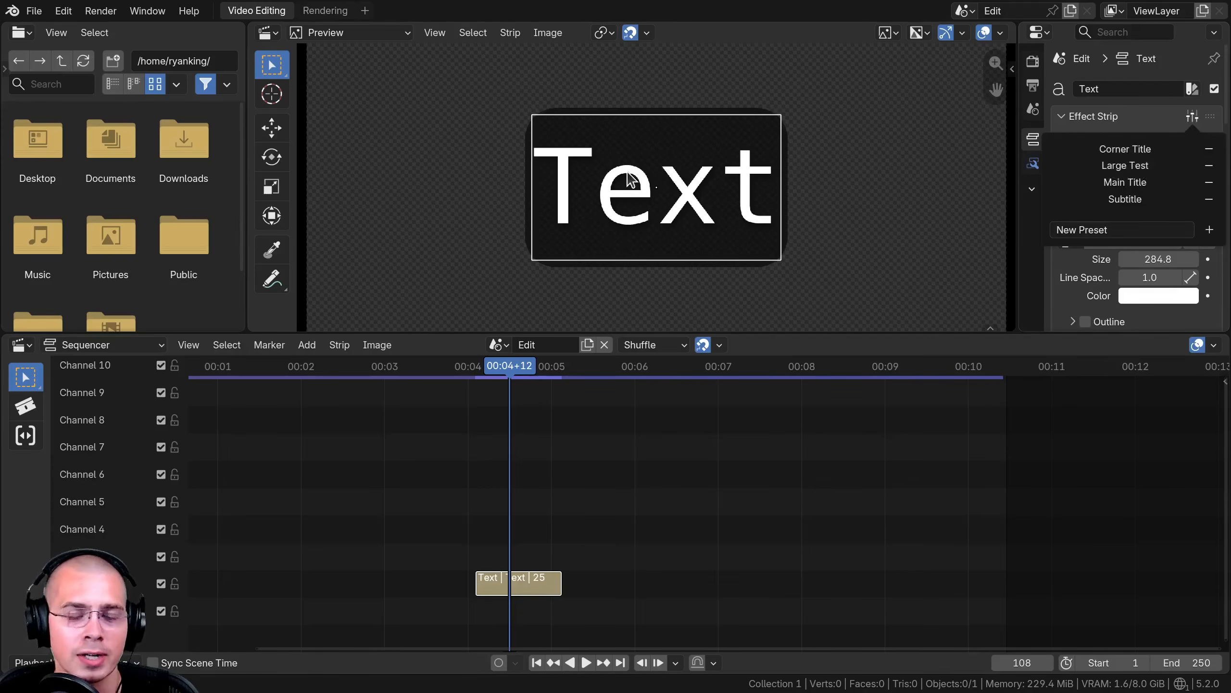
middle_drag(657, 173, 635, 175)
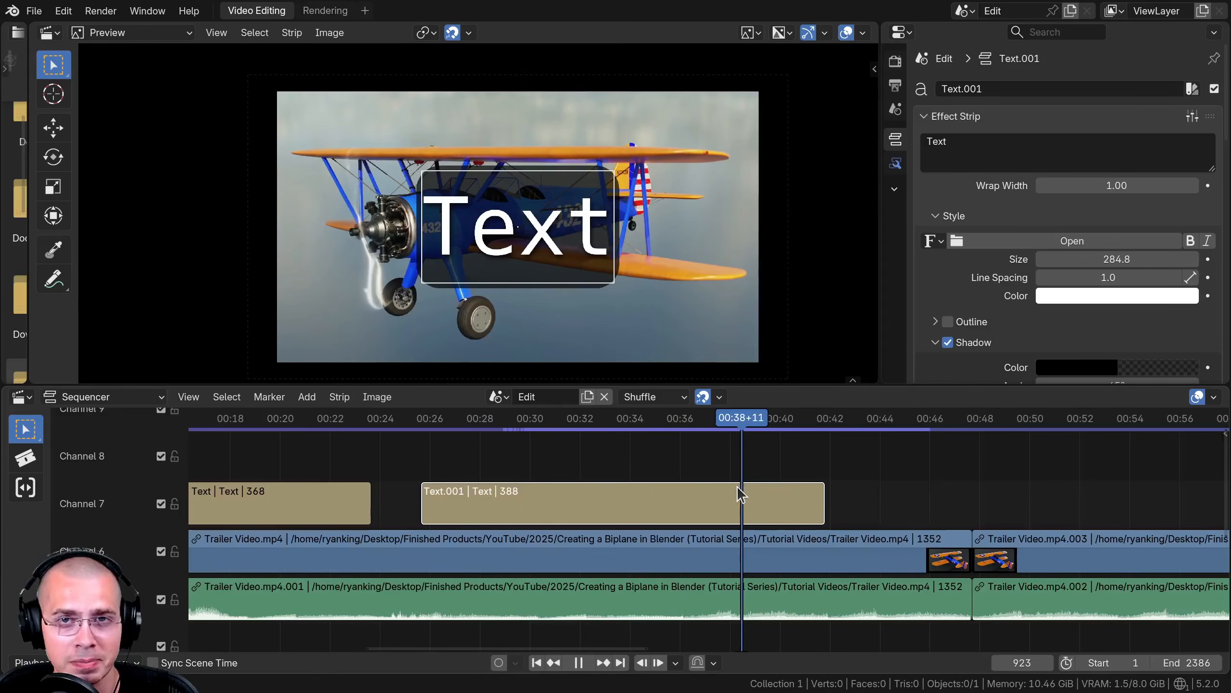
drag(737, 486, 490, 500)
ctrl+middle_drag(534, 537, 412, 541)
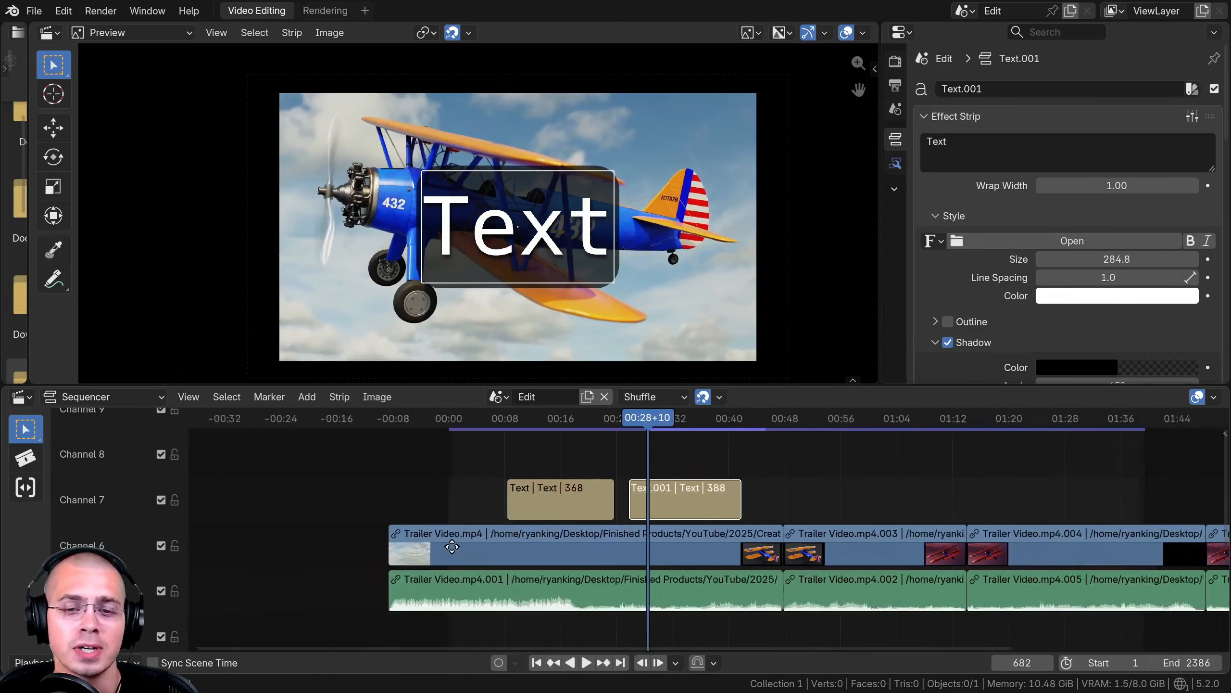
ctrl+middle_drag(766, 422, 759, 384)
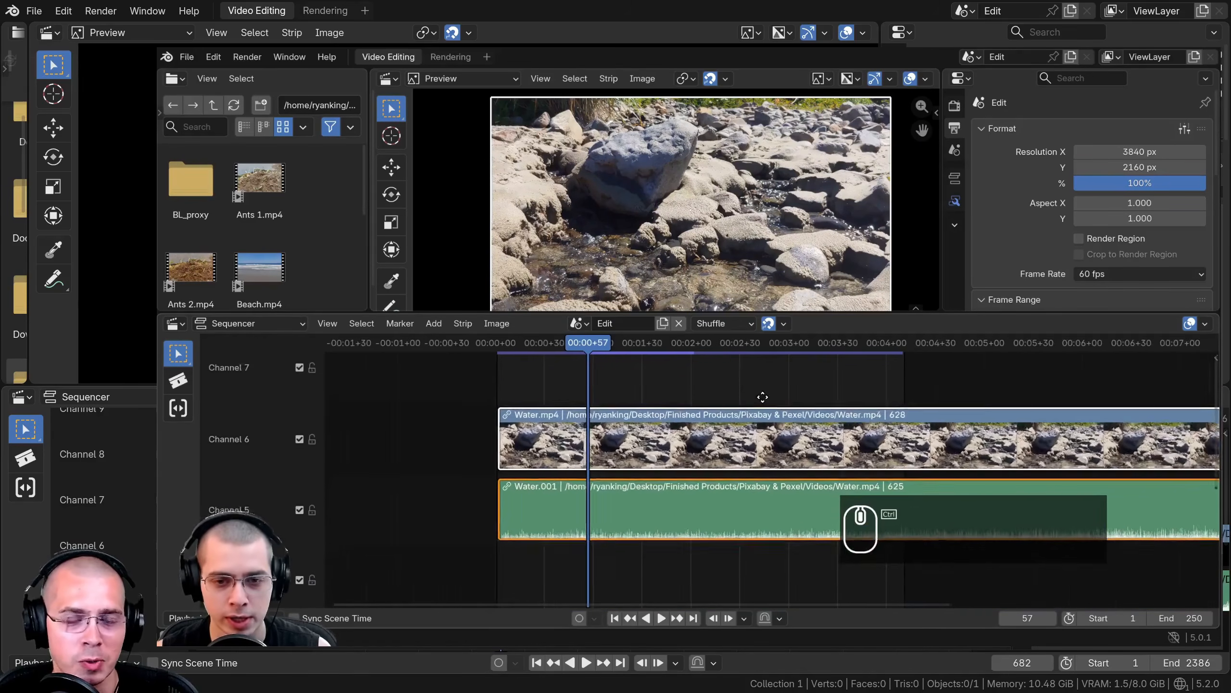